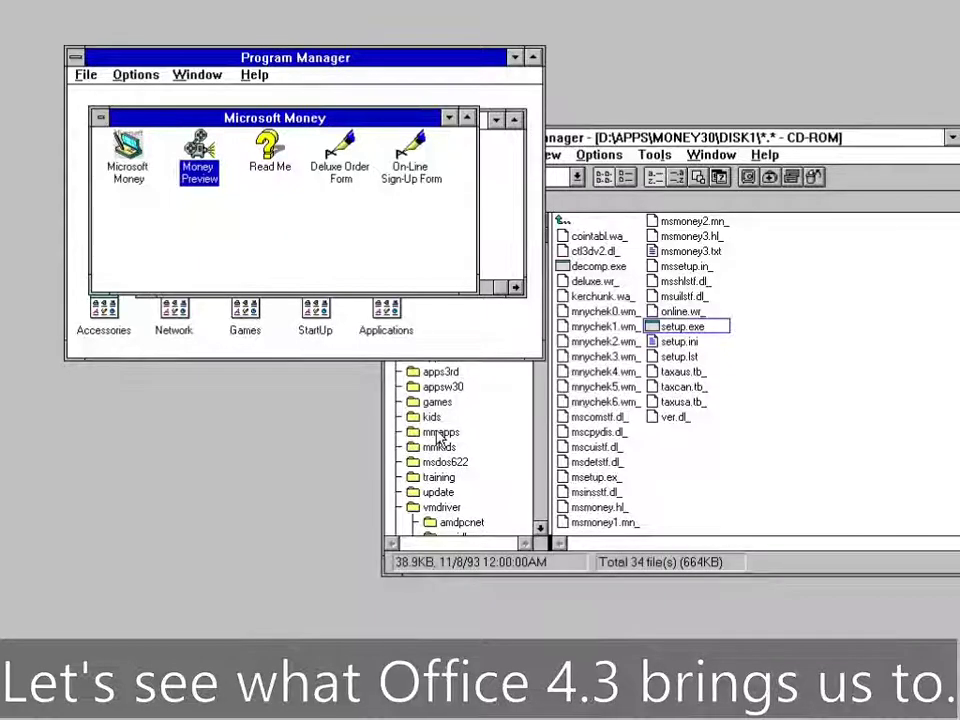
# Open the office43 folder under apps on the CD-ROM and run its setup.exe
pyautogui.click(507, 288)
pyautogui.click(455, 296)
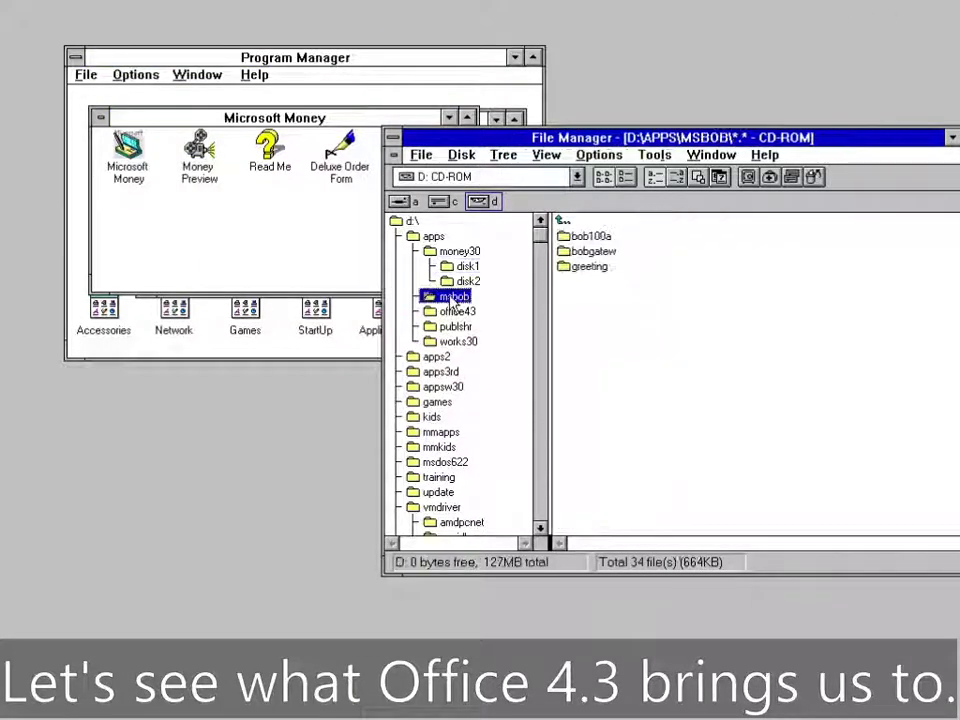
pyautogui.click(452, 311)
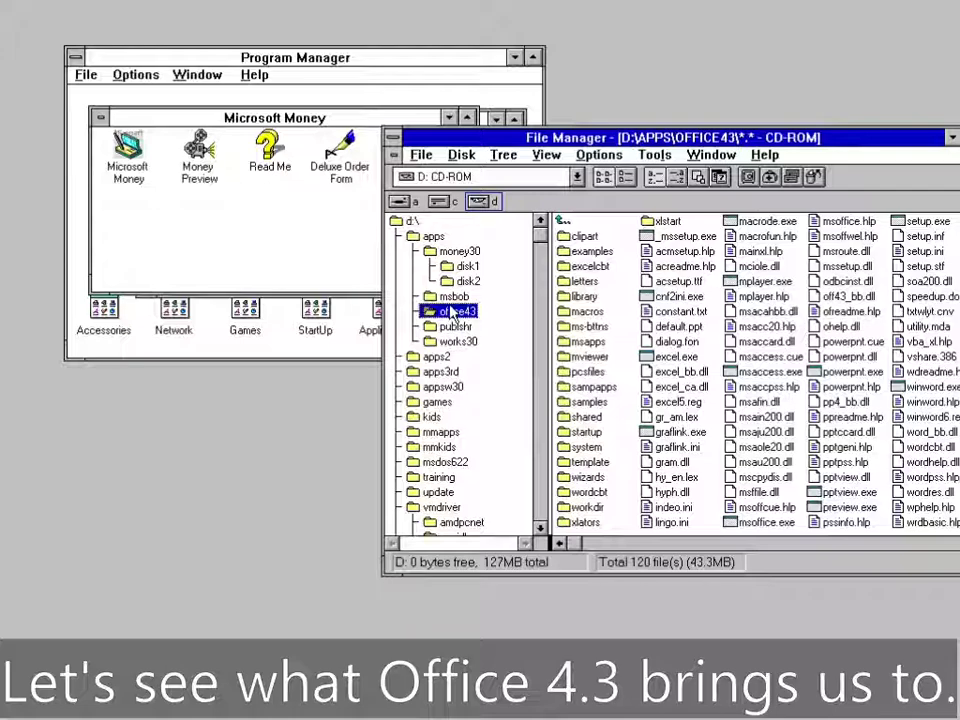
pyautogui.moveTo(752, 137); pyautogui.dragTo(615, 107)
pyautogui.doubleClick(782, 192)
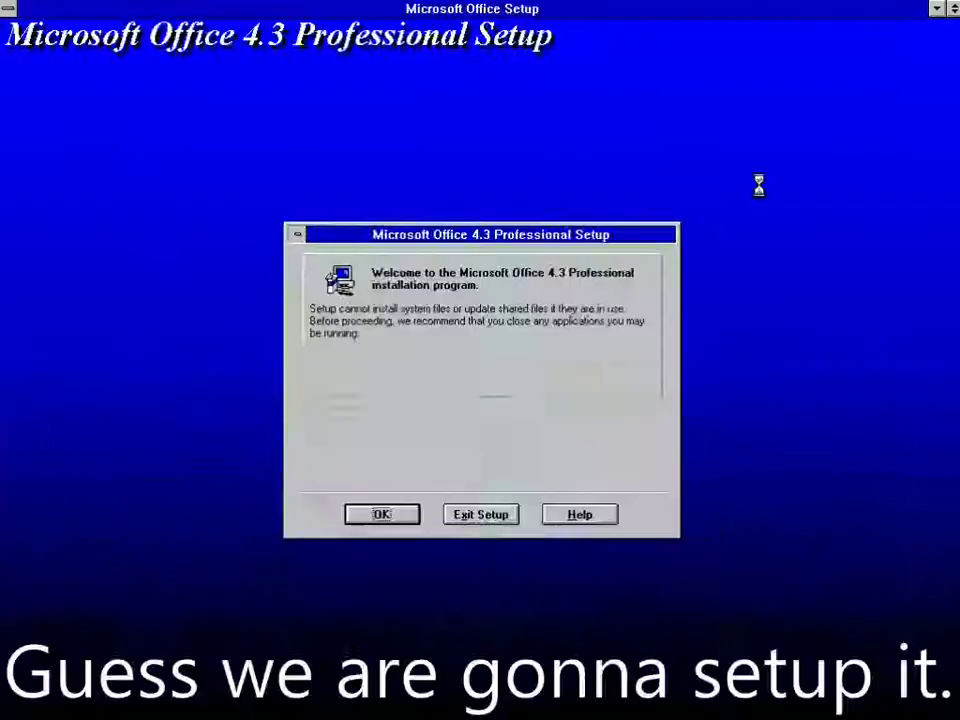
# Proceed past the setup welcome, enter the registration name, and confirm the registration information
pyautogui.click(380, 512)
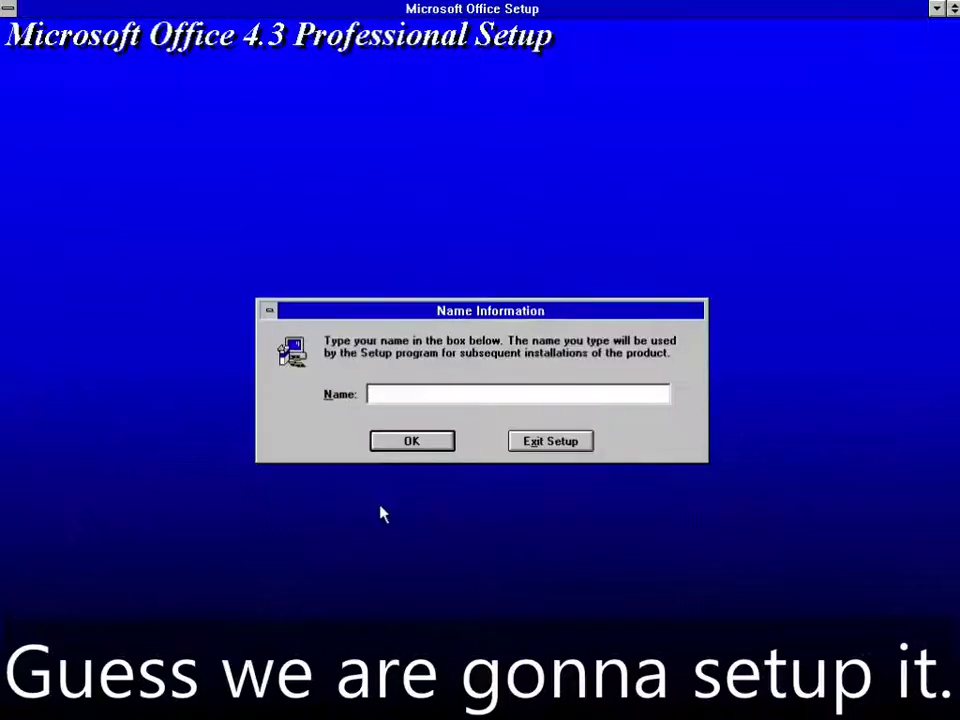
pyautogui.write('boxnet')
pyautogui.click(396, 443)
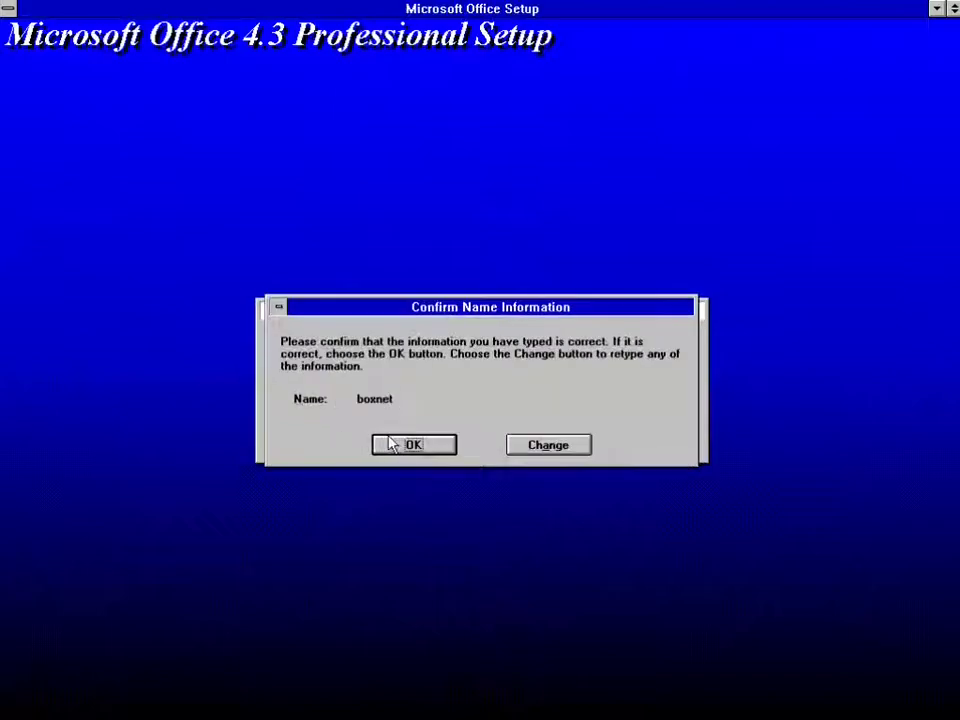
pyautogui.click(382, 443)
pyautogui.click(425, 553)
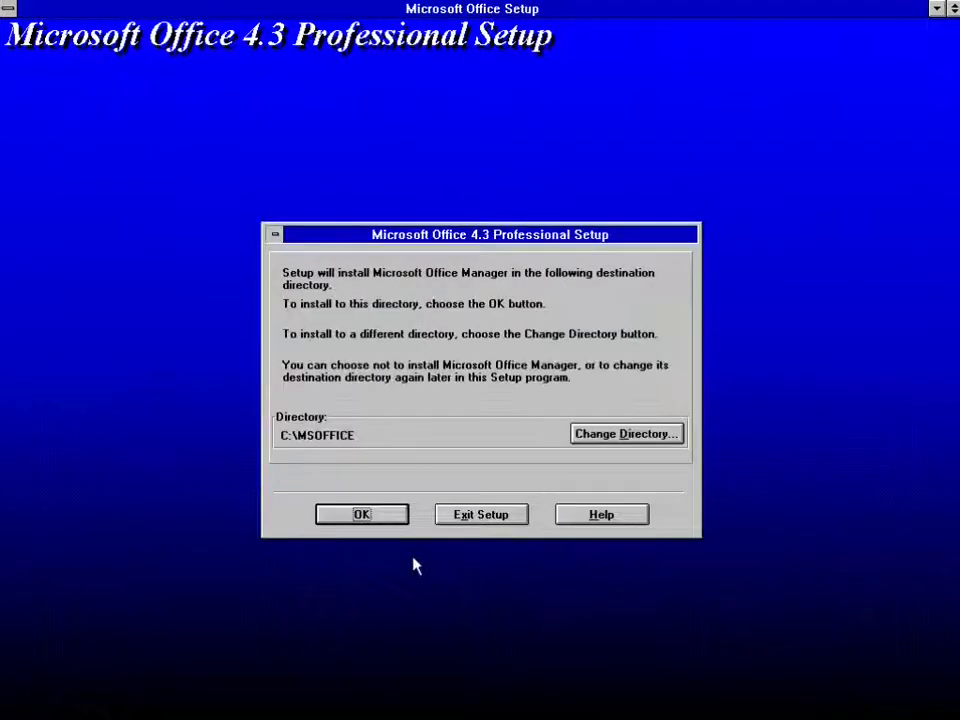
# Accept the default installation directories, including C:\MSOFFICE for Office Manager and C:\MSOFFICE\POWERPNT for PowerPoint
pyautogui.click(375, 514)
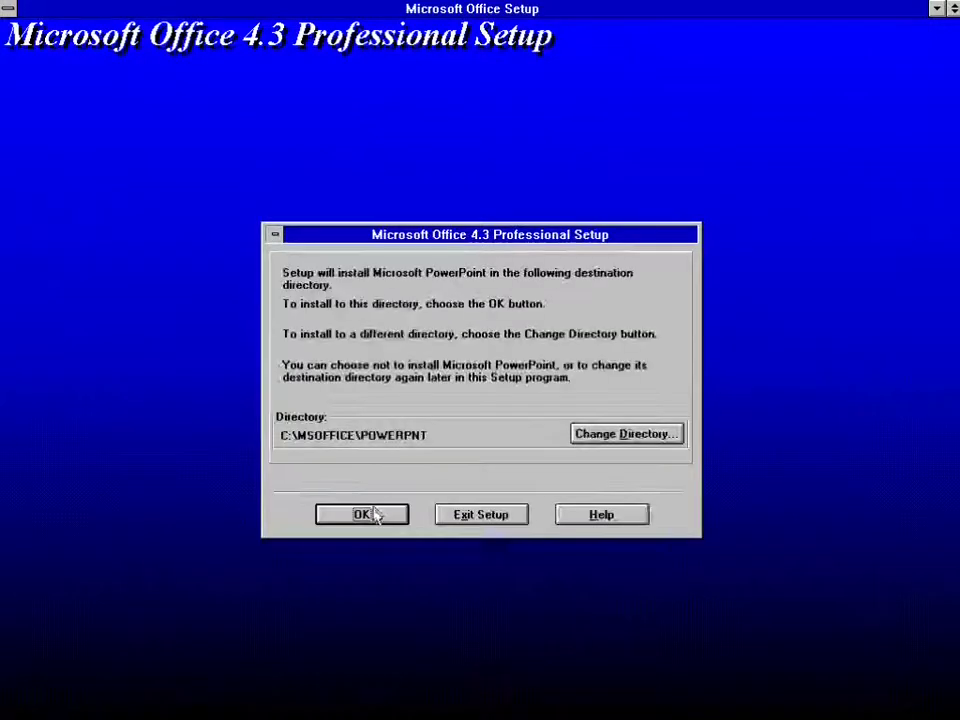
pyautogui.click(375, 514)
pyautogui.click(375, 514)
pyautogui.click(375, 514)
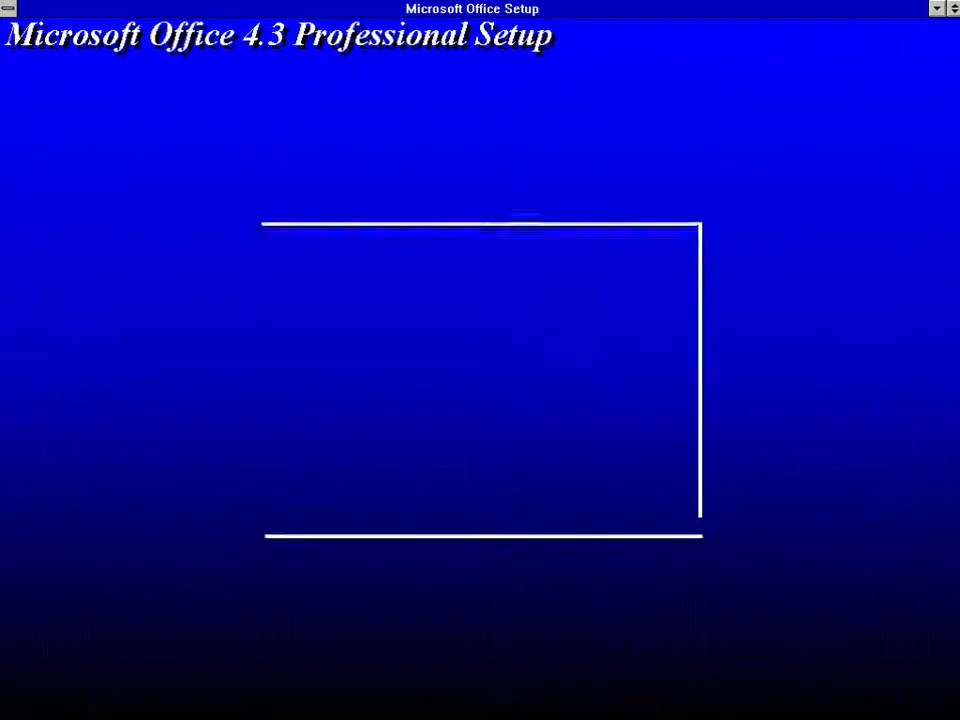
pyautogui.click(375, 514)
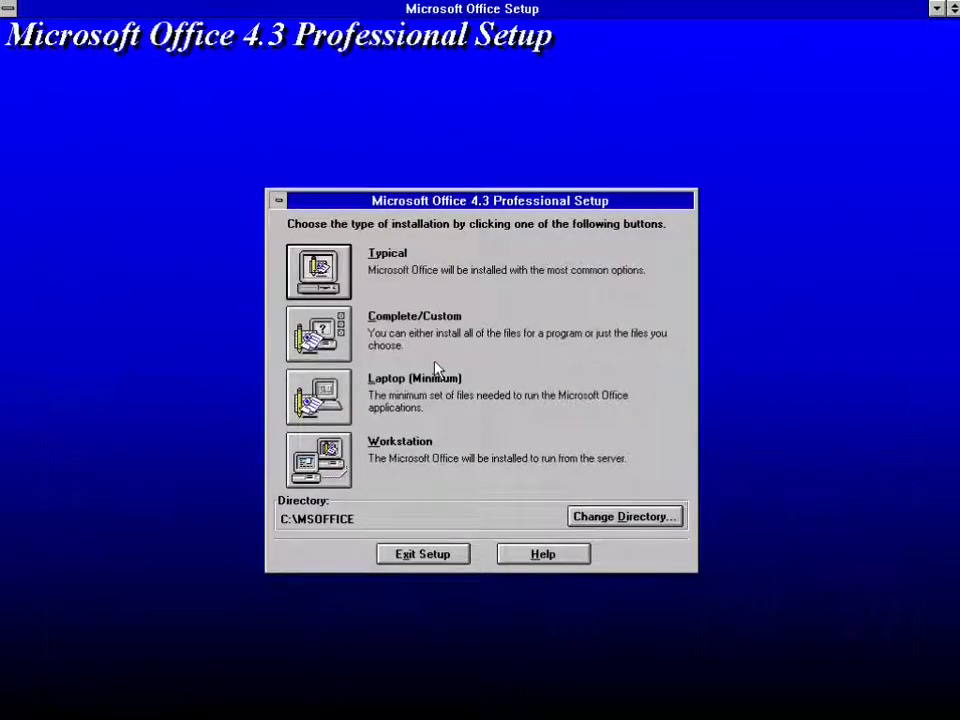
# Choose the Complete/Custom installation and continue with all listed Office components selected
pyautogui.click(318, 333)
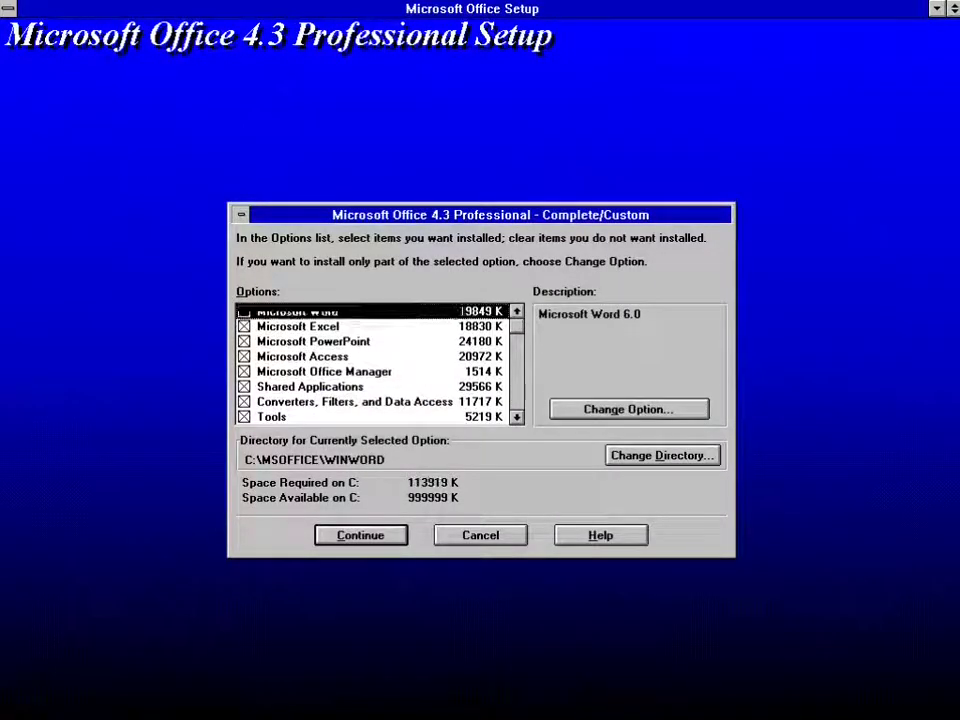
pyautogui.click(245, 327)
pyautogui.click(245, 327)
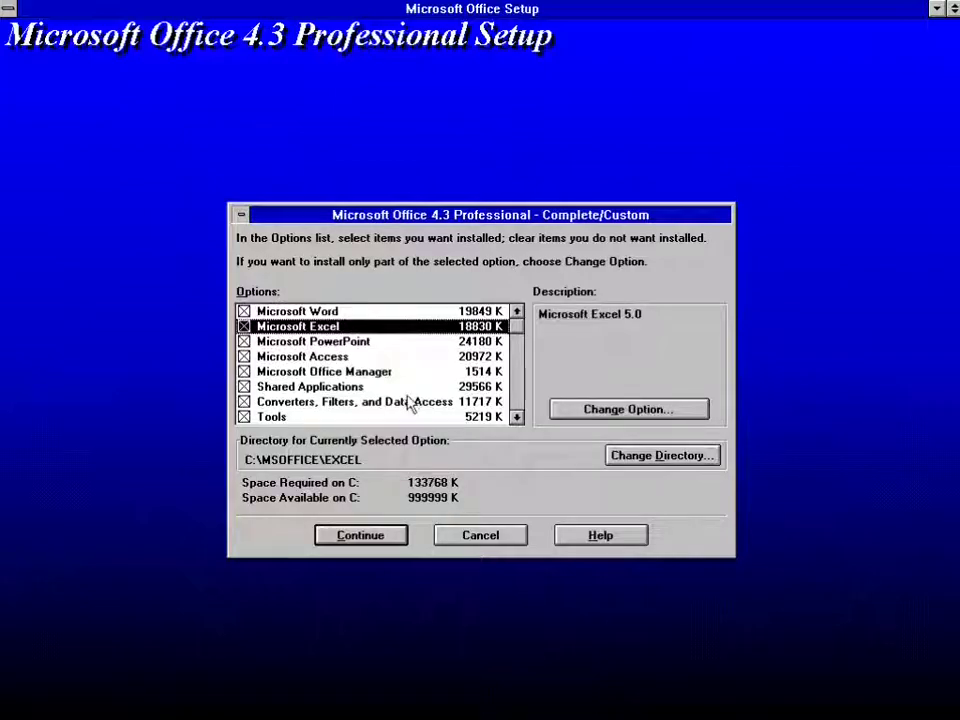
pyautogui.click(516, 416)
pyautogui.click(375, 538)
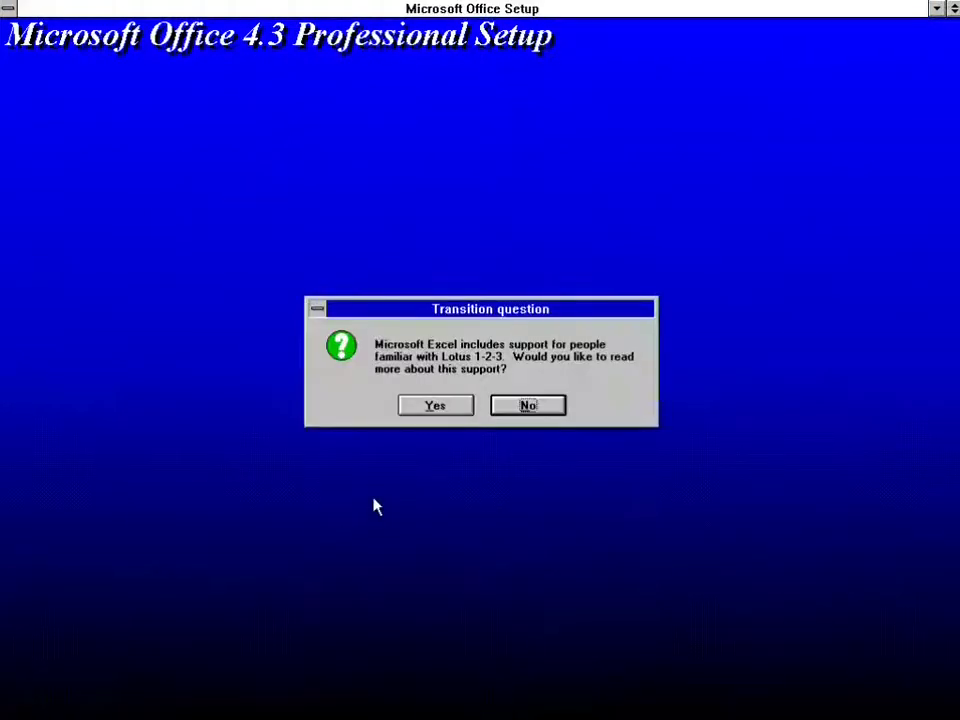
# Choose to read about Excel's Lotus 1-2-3 support and enable the slash key for displaying help
pyautogui.click(434, 406)
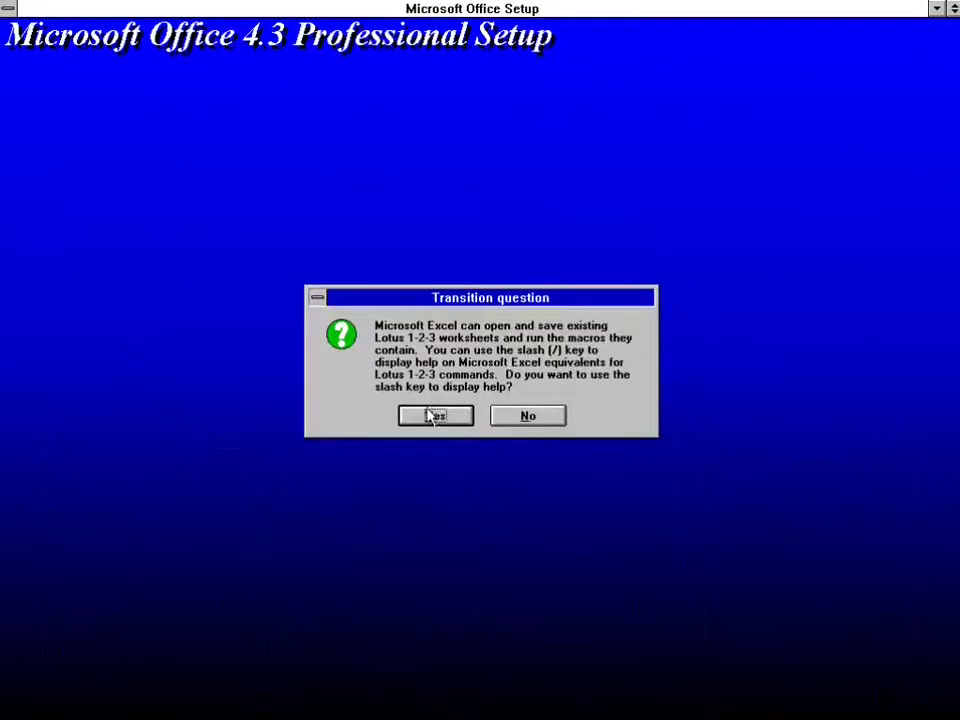
pyautogui.click(432, 415)
pyautogui.click(430, 421)
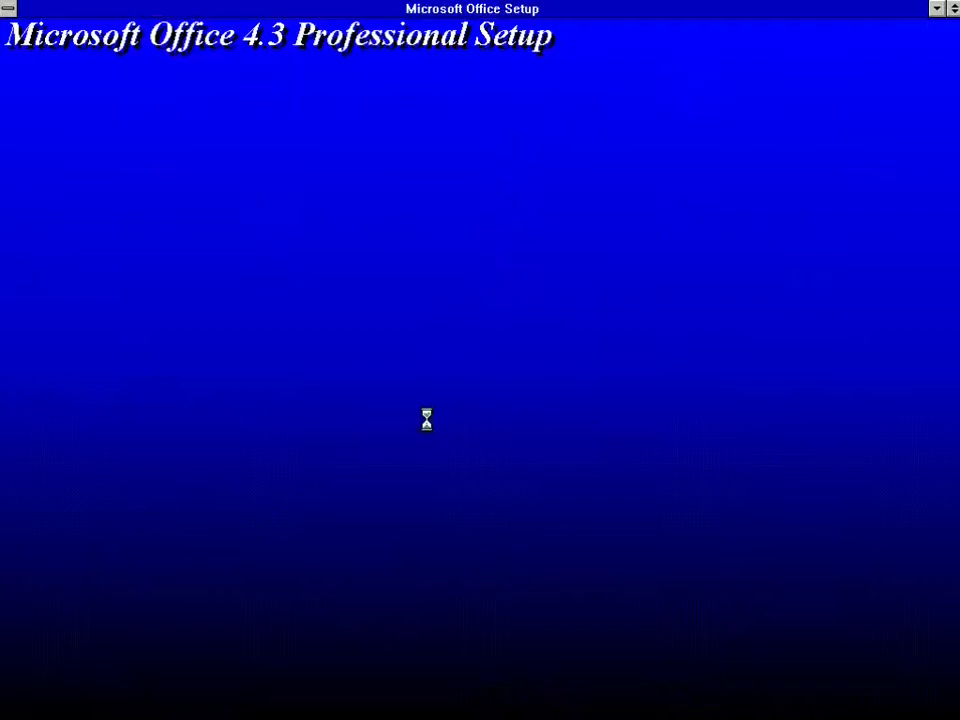
# Confirm the remaining setup prompts and restart Windows to complete the Office installation
pyautogui.click(427, 421)
pyautogui.click(419, 548)
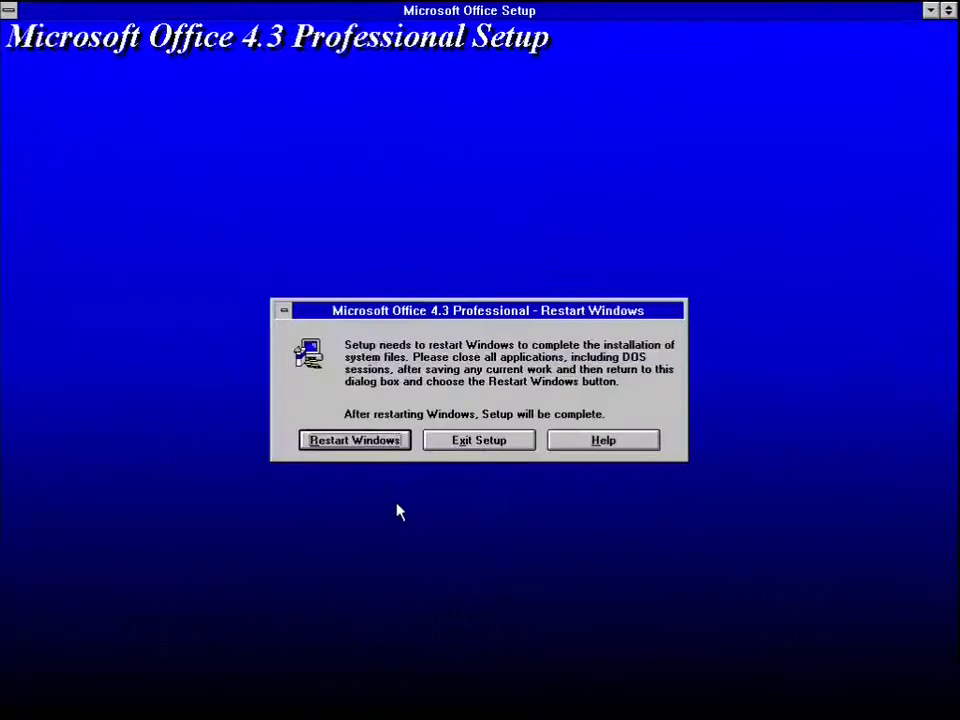
pyautogui.click(336, 446)
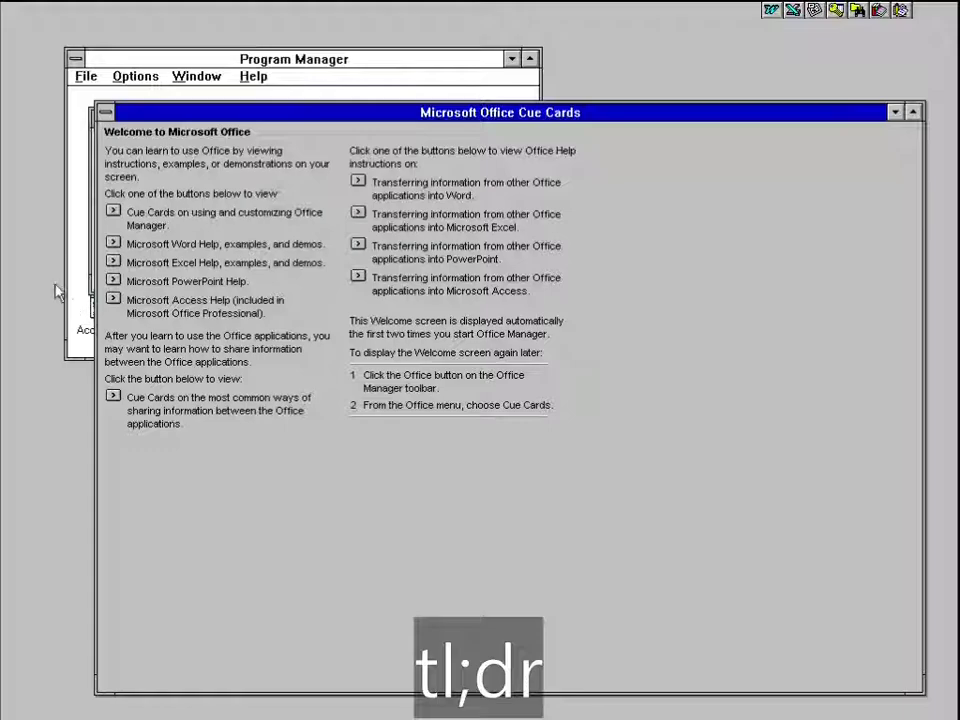
# Open Word Help from the Office Cue Cards and browse the AutoCorrect and AutoText topics under Using Word
pyautogui.click(114, 244)
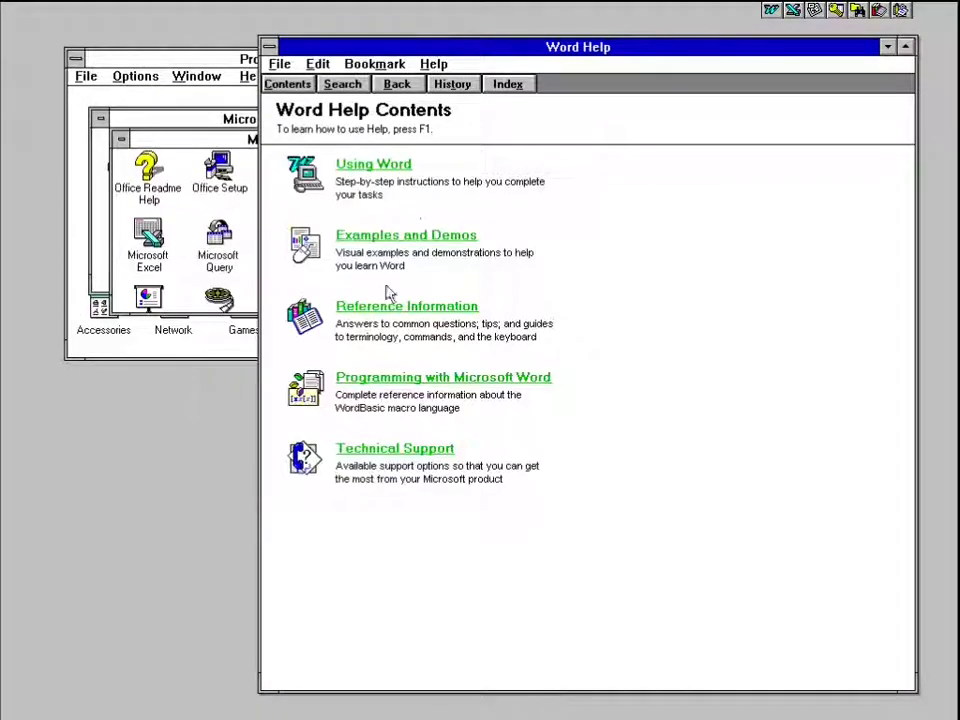
pyautogui.click(369, 166)
pyautogui.click(340, 281)
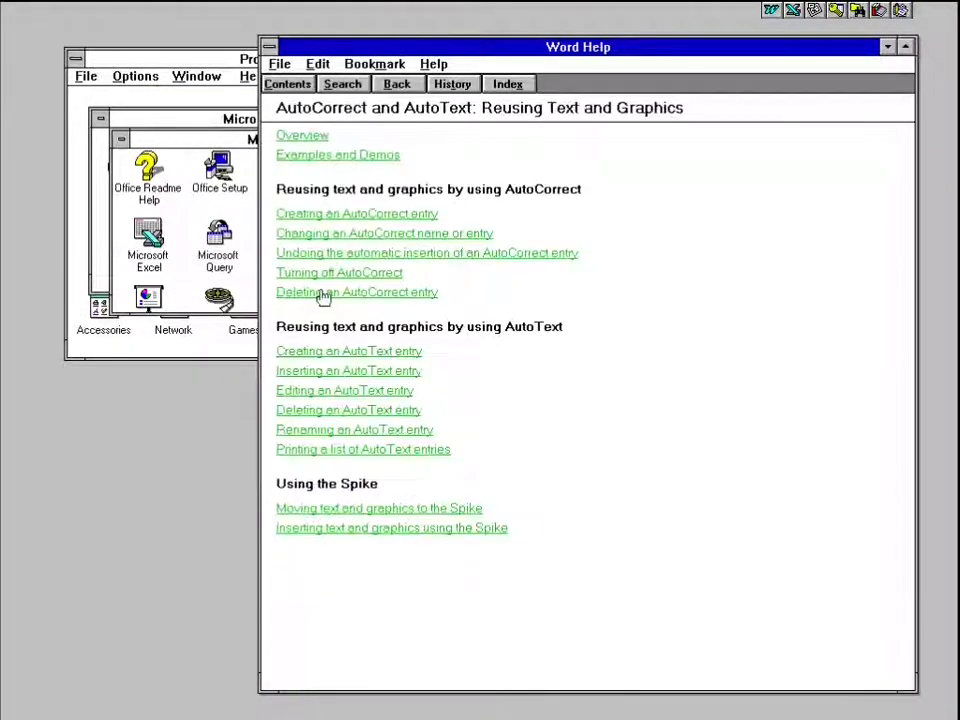
pyautogui.click(321, 292)
pyautogui.click(362, 256)
pyautogui.click(366, 234)
pyautogui.click(366, 431)
pyautogui.click(555, 182)
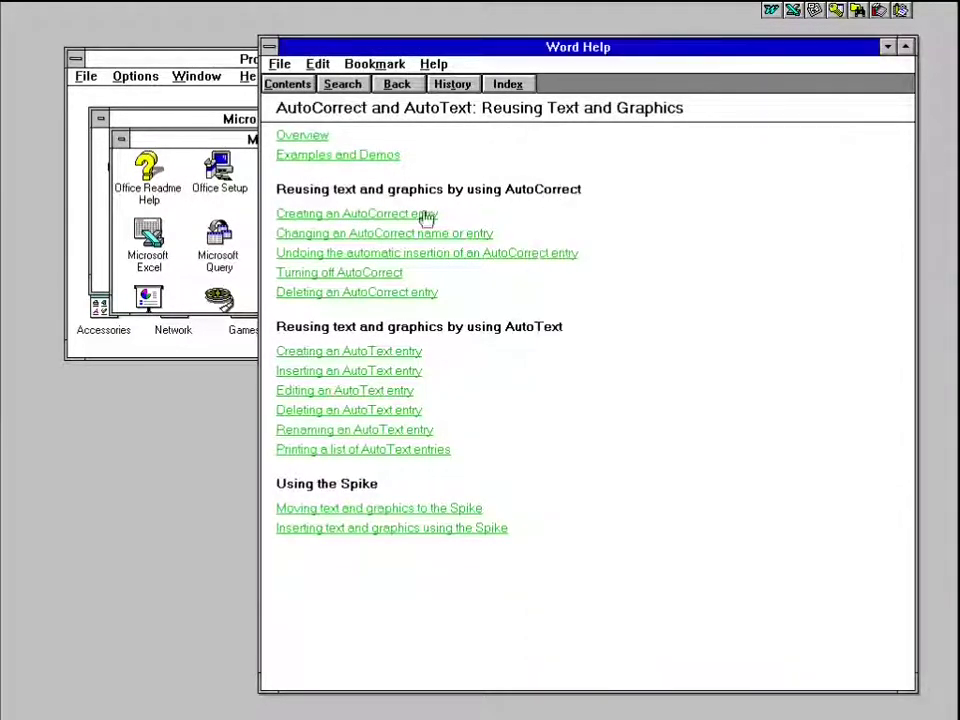
# Go back from the AutoCorrect and AutoText topic to the Word Help contents
pyautogui.click(279, 64)
pyautogui.press('Left')
pyautogui.press('Escape')
pyautogui.press('Escape')
pyautogui.click(397, 84)
pyautogui.click(397, 84)
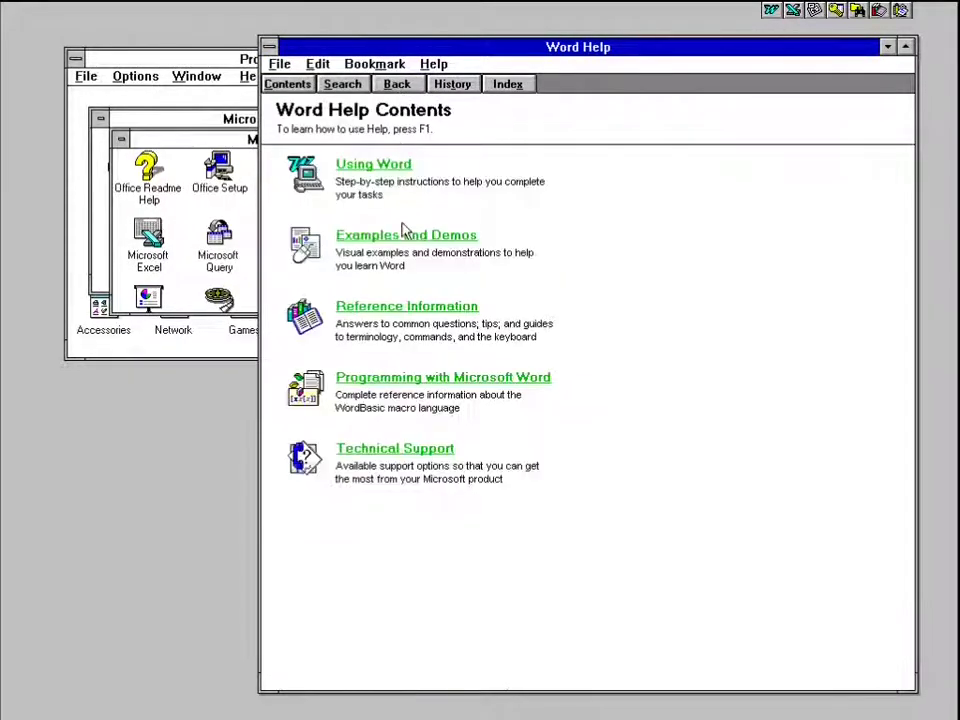
# Look up the Author field type in Word Help's reference information and return to the contents
pyautogui.click(403, 308)
pyautogui.click(350, 261)
pyautogui.click(300, 220)
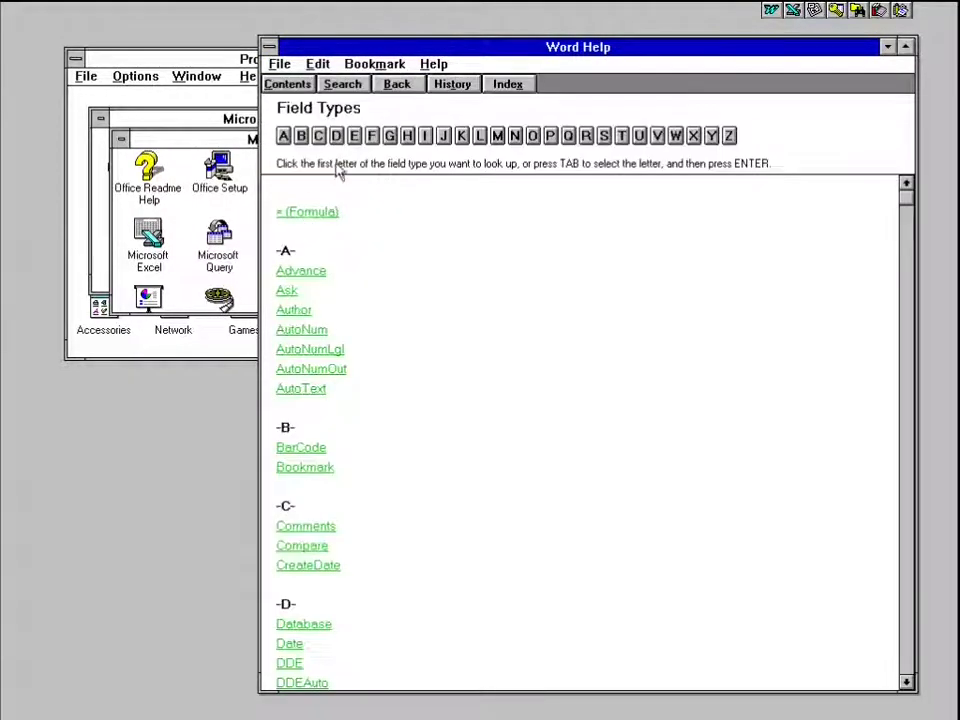
pyautogui.click(293, 309)
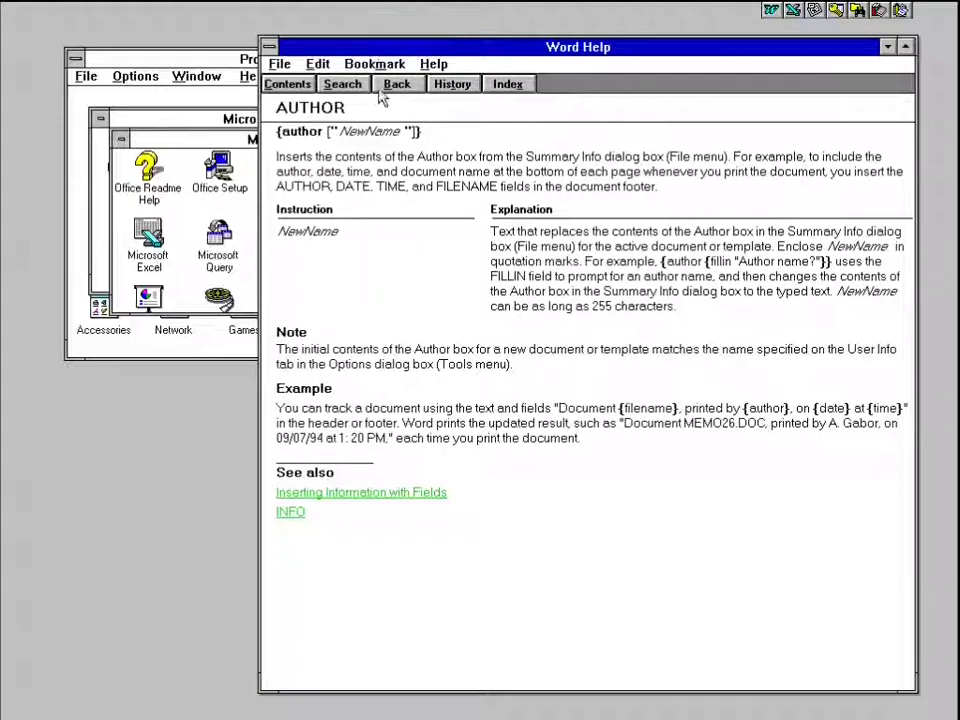
pyautogui.click(381, 92)
pyautogui.click(380, 91)
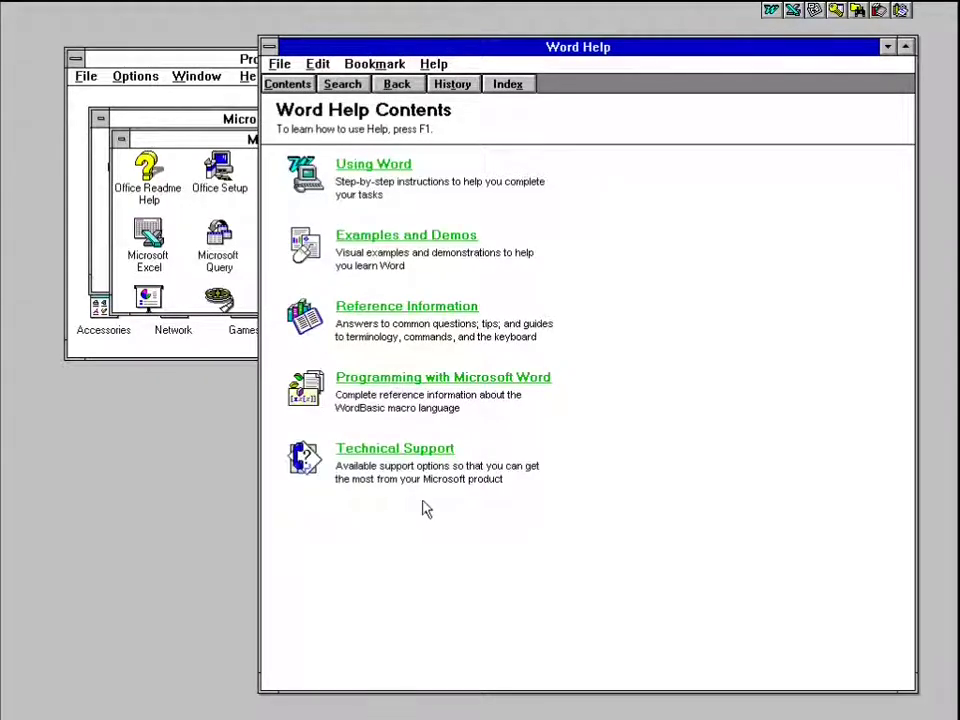
# Browse the Technical Support topics up to Using Microsoft Forums on CompuServe and close the help window
pyautogui.click(431, 448)
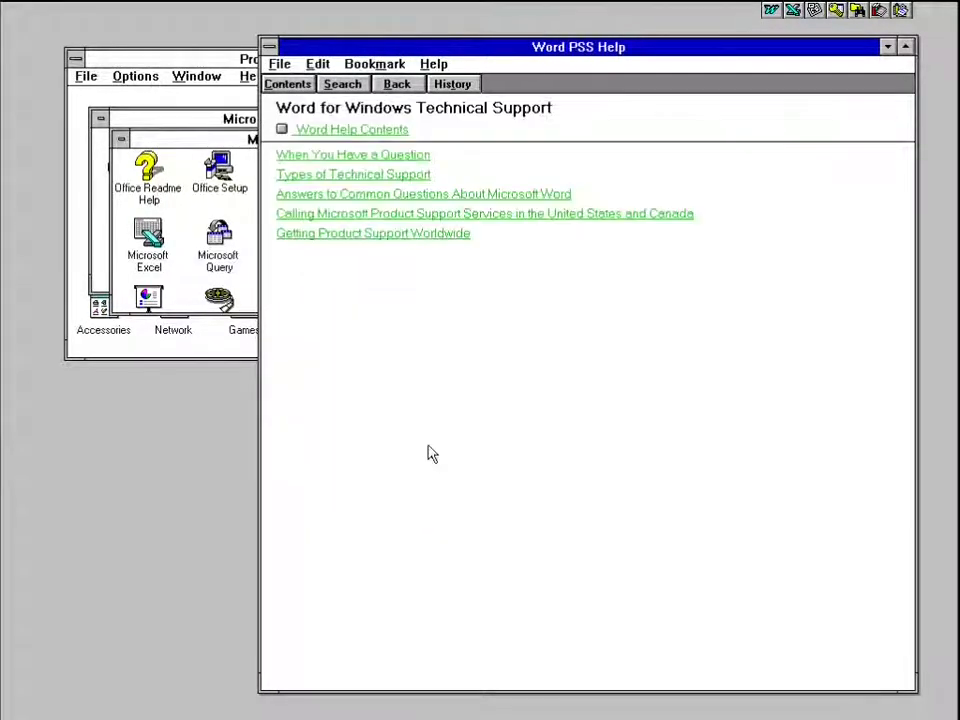
pyautogui.click(410, 157)
pyautogui.click(353, 406)
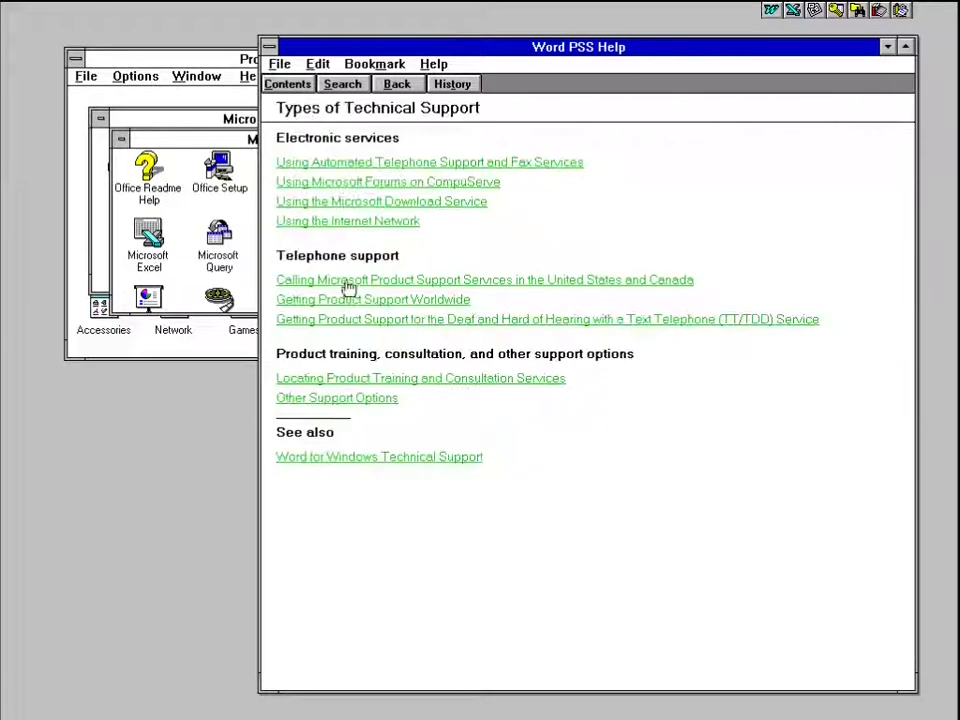
pyautogui.click(372, 201)
pyautogui.click(340, 270)
pyautogui.click(372, 182)
pyautogui.click(269, 46)
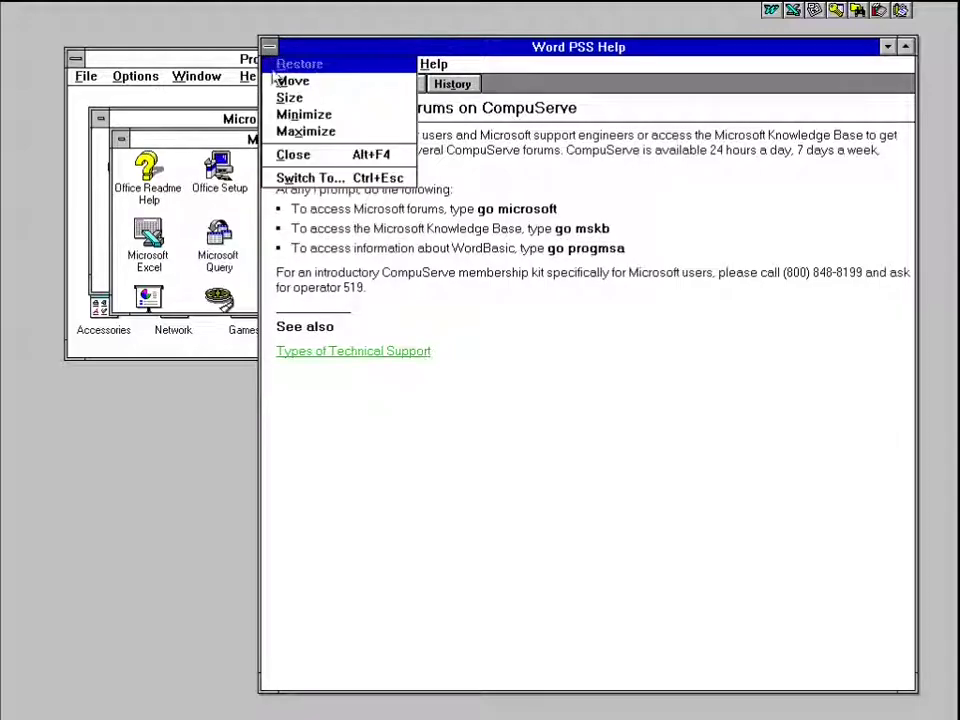
pyautogui.click(285, 152)
# Open the Office Readme Help from the Microsoft Office group and close it
pyautogui.doubleClick(150, 190)
pyautogui.click(268, 44)
pyautogui.click(285, 154)
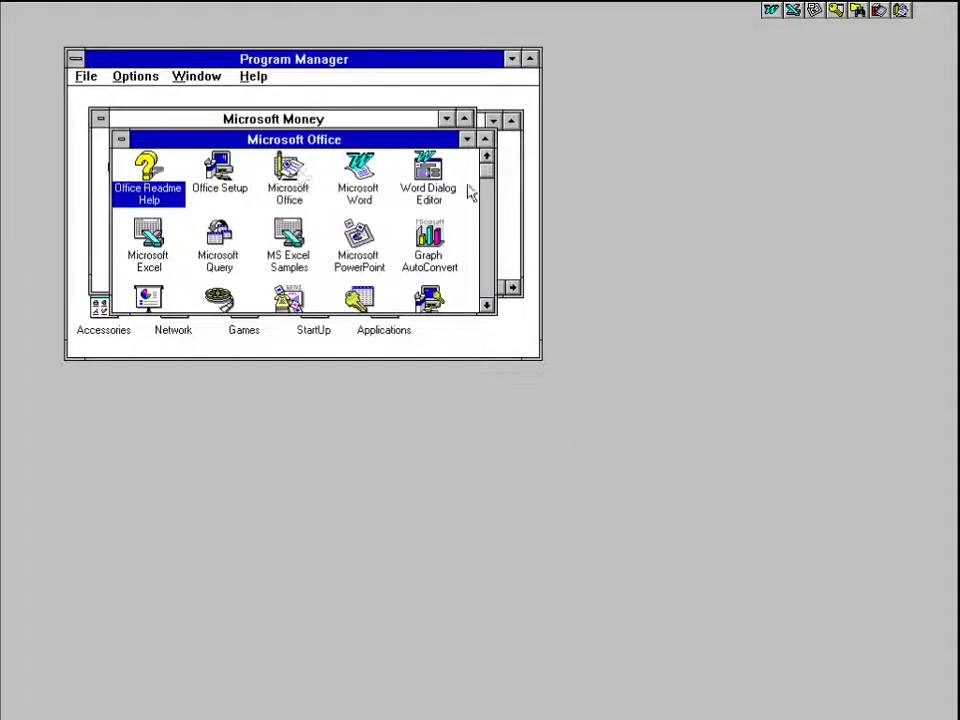
# Launch Office Setup to view its maintenance options and exit the setup program
pyautogui.doubleClick(224, 176)
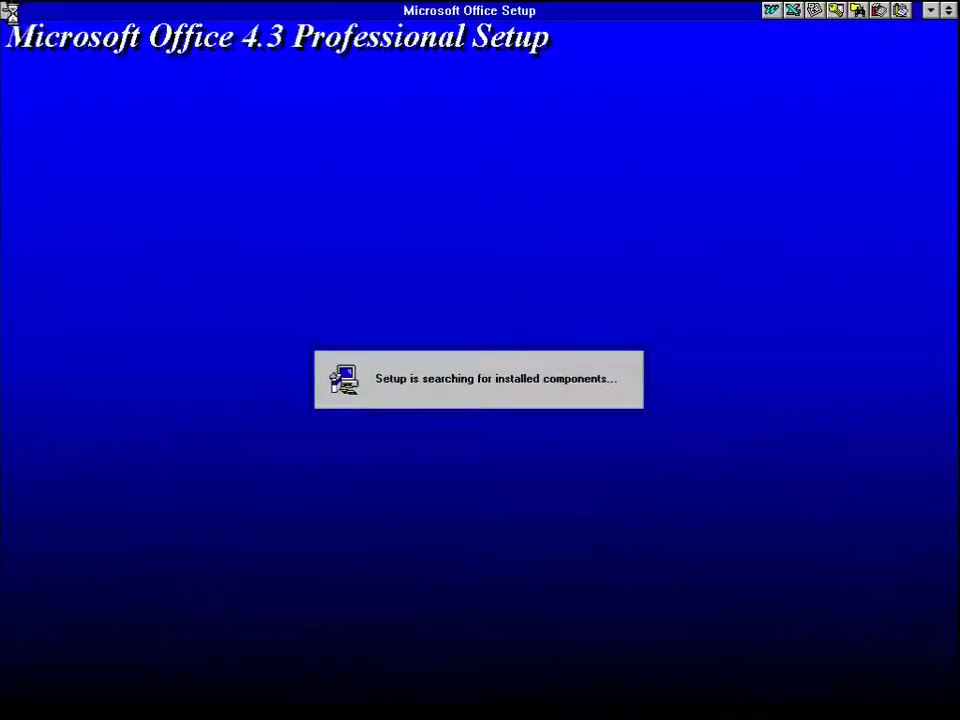
pyautogui.hotkey('alt', 'space')
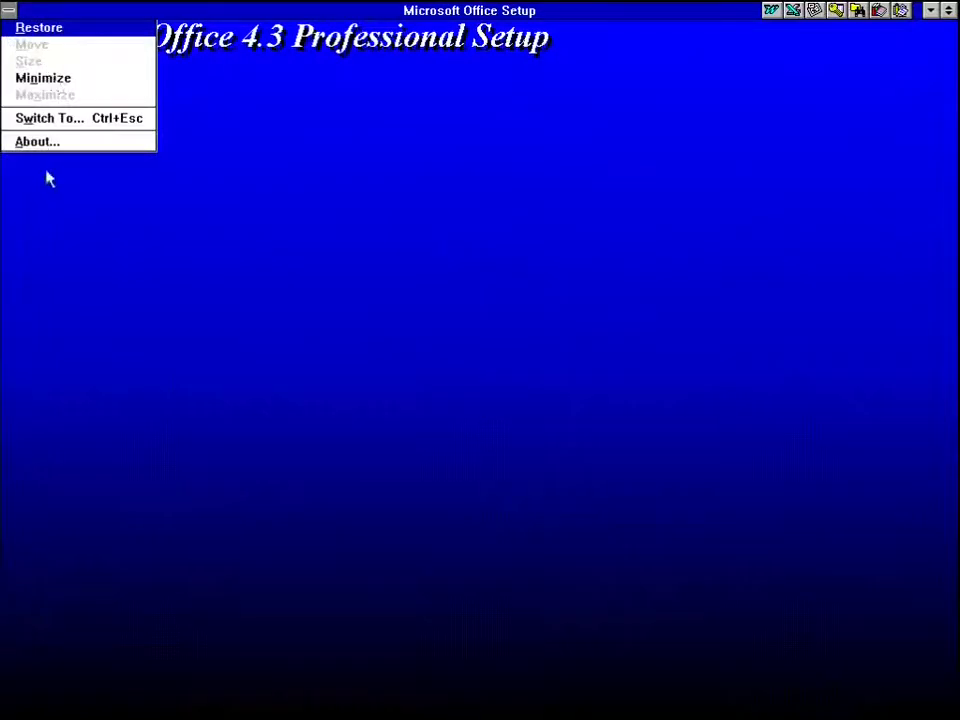
pyautogui.click(110, 12)
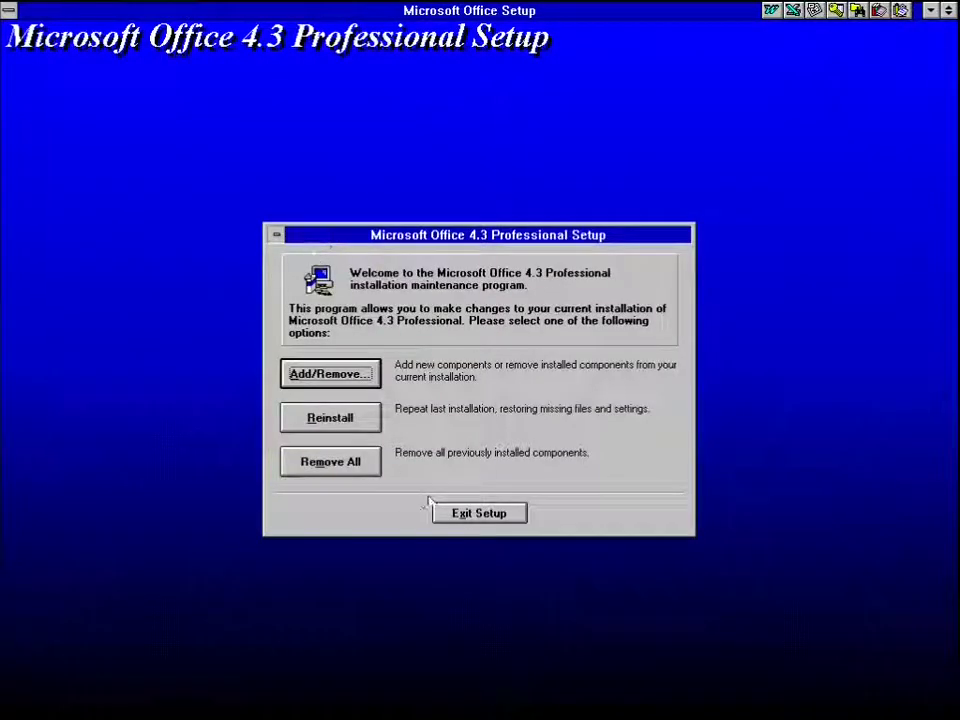
pyautogui.click(484, 514)
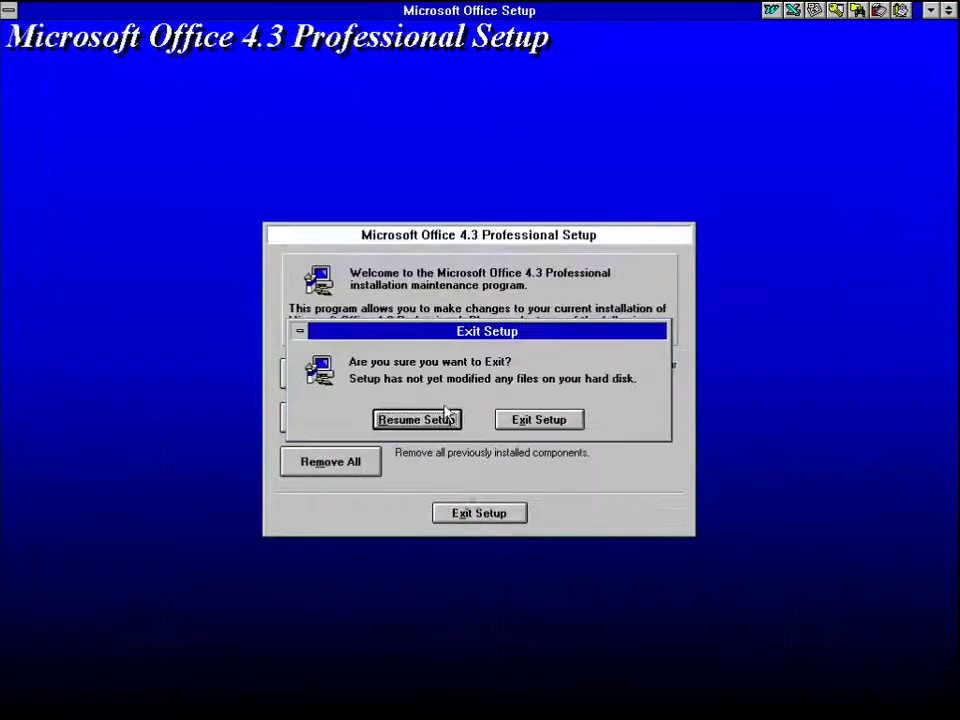
pyautogui.click(523, 421)
pyautogui.click(468, 470)
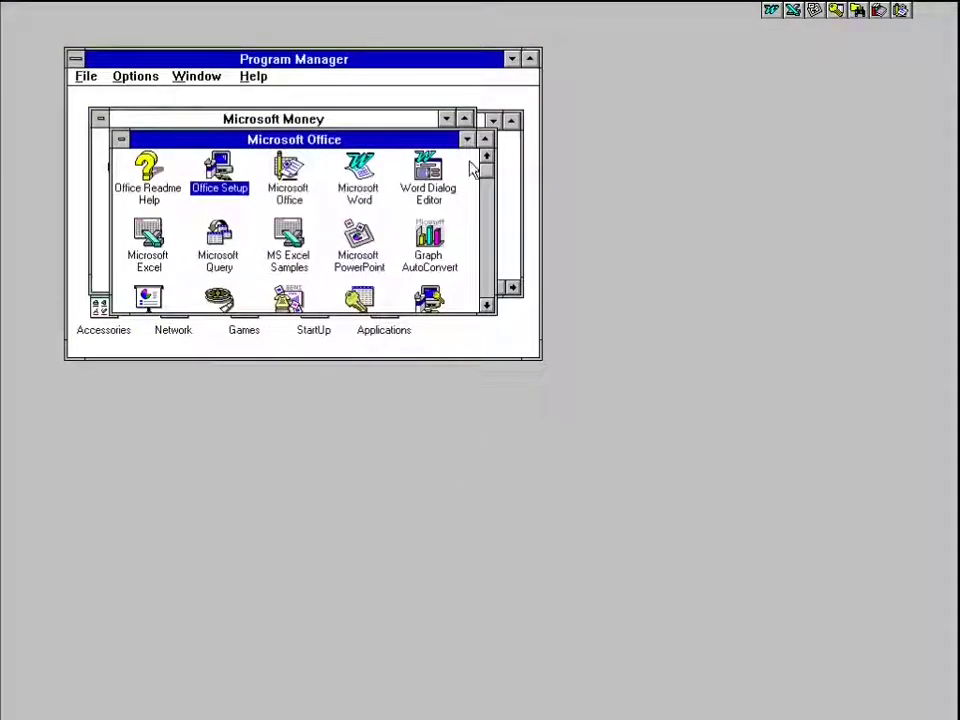
# Maximize the Microsoft Office group and the Program Manager window
pyautogui.click(484, 140)
pyautogui.moveTo(125, 58); pyautogui.dragTo(198, 159)
pyautogui.click(147, 160)
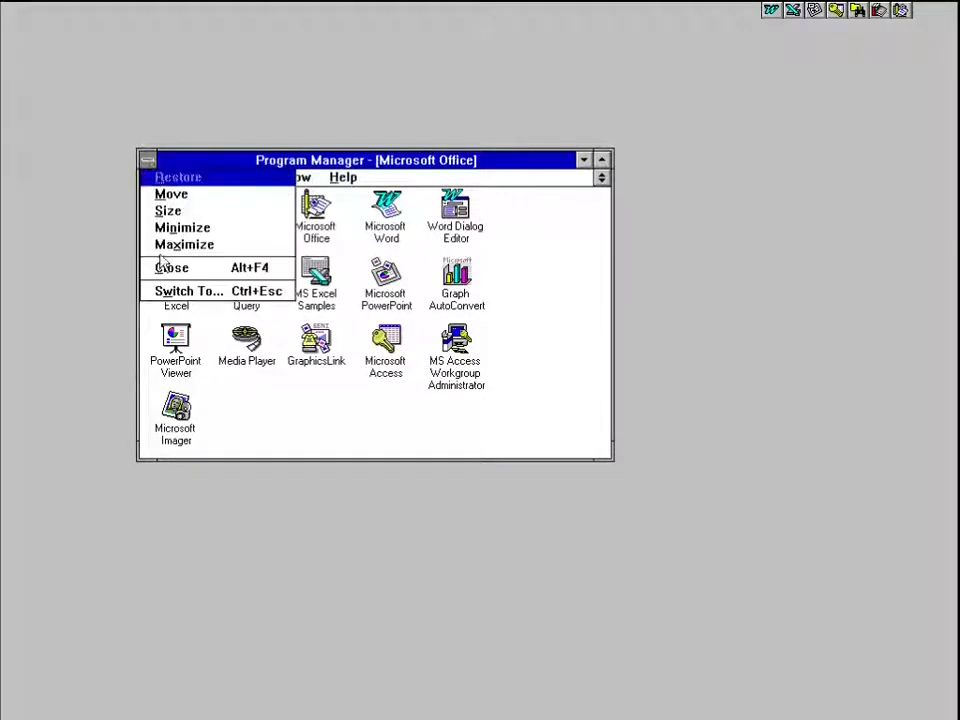
pyautogui.click(174, 244)
# Launch Microsoft Excel and start the Getting Started lesson of its Quick Preview
pyautogui.doubleClick(184, 122)
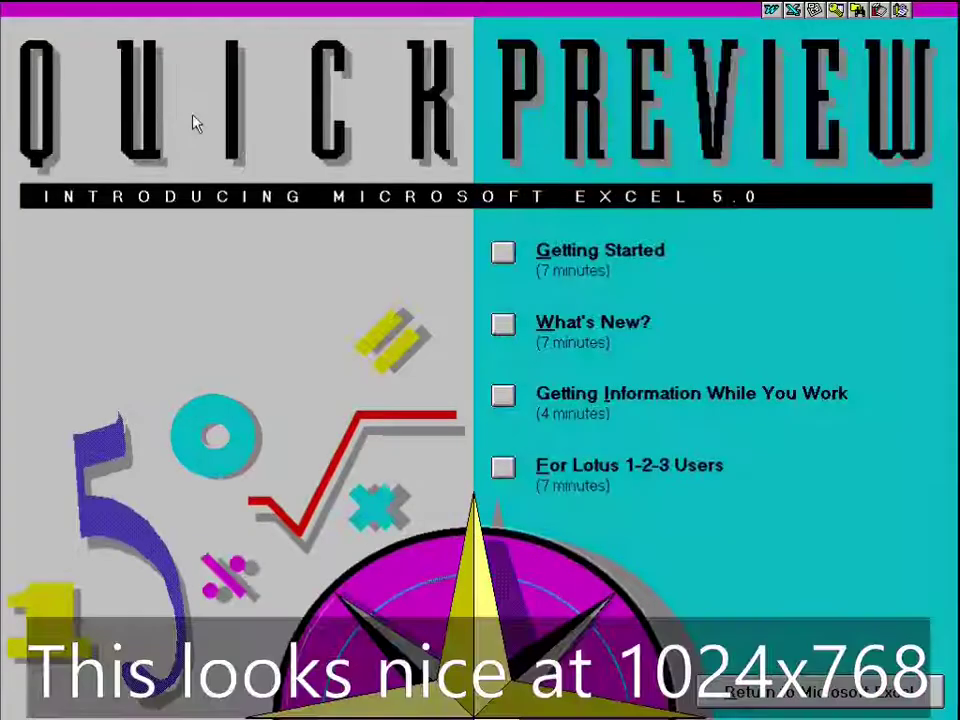
pyautogui.click(512, 254)
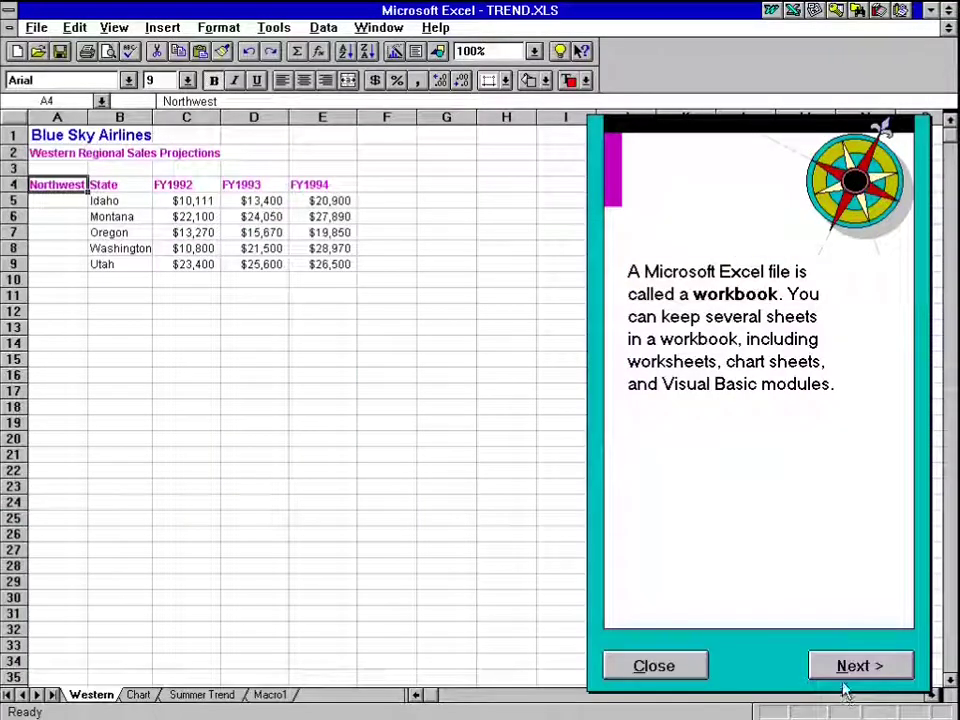
# Continue the Getting Started lesson by switching to the Chart sheet and back to the Western sheet
pyautogui.click(840, 681)
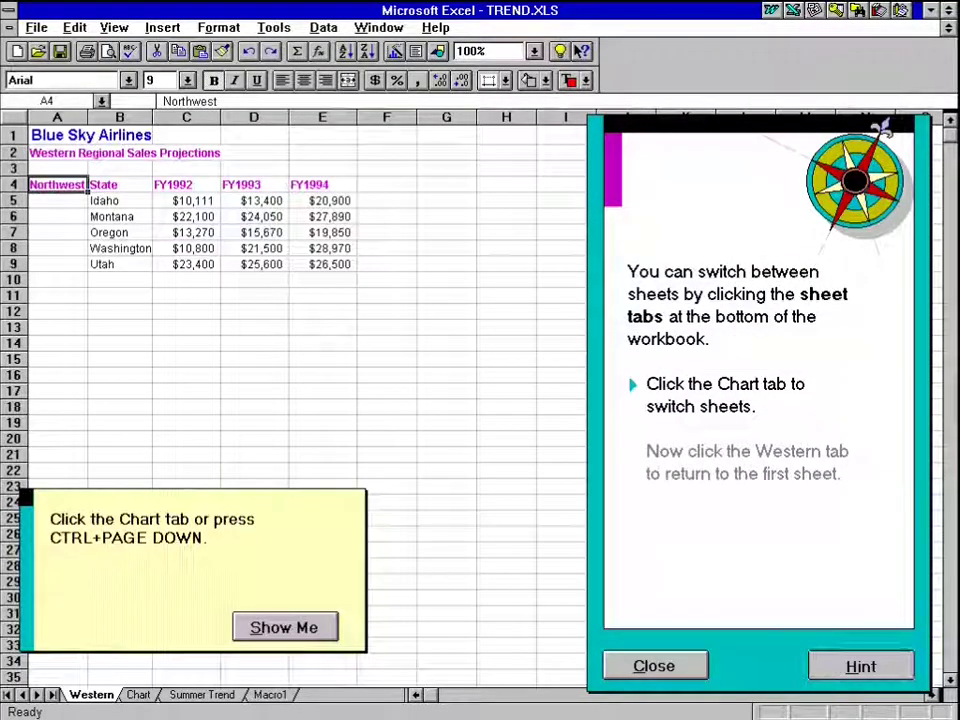
pyautogui.click(262, 627)
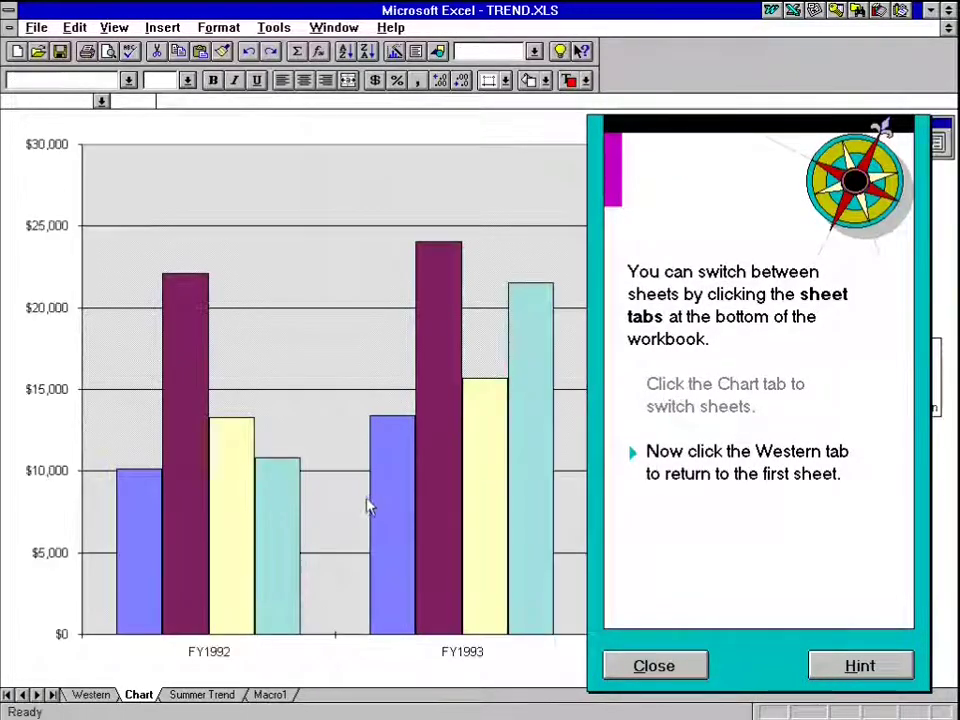
pyautogui.click(93, 697)
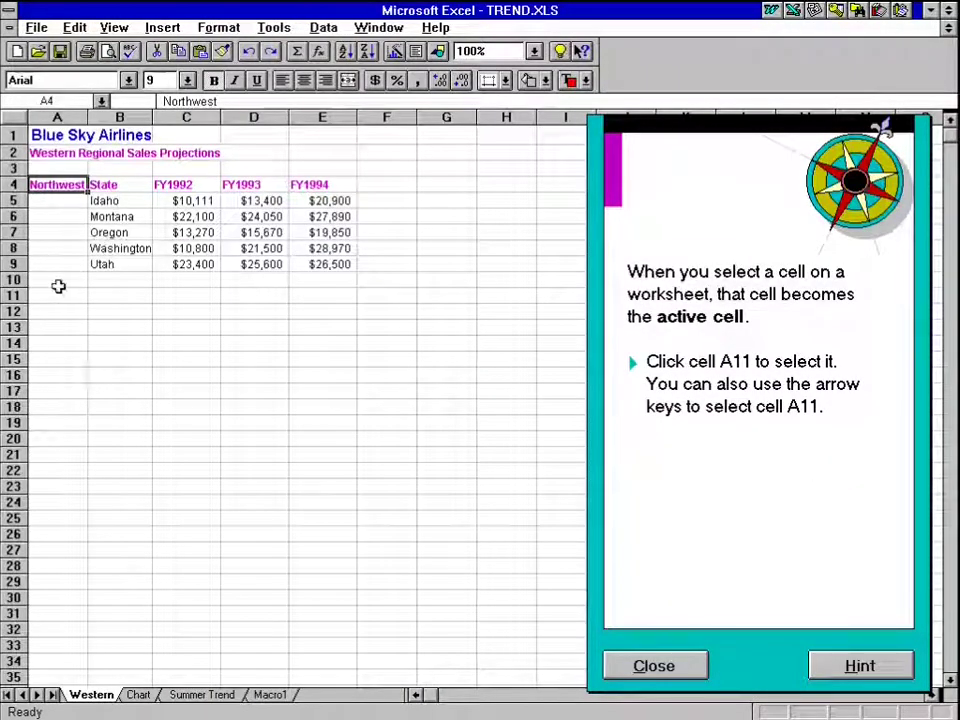
# Enter "West" in cell A11 as the lesson asks, using its demonstration to complete the entry
pyautogui.click(58, 291)
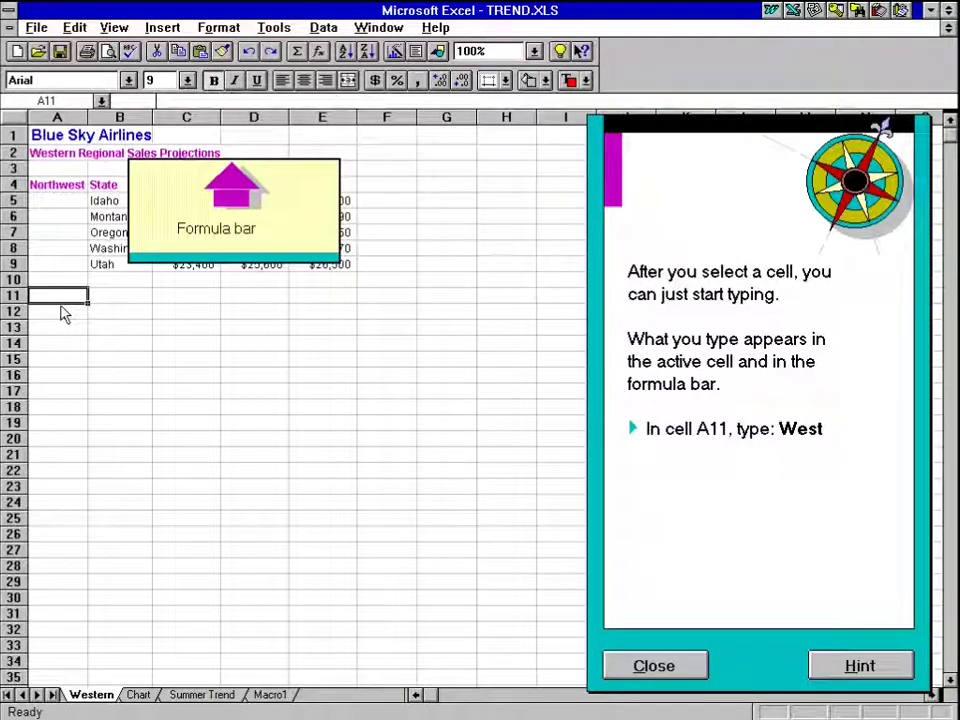
pyautogui.write('gay')
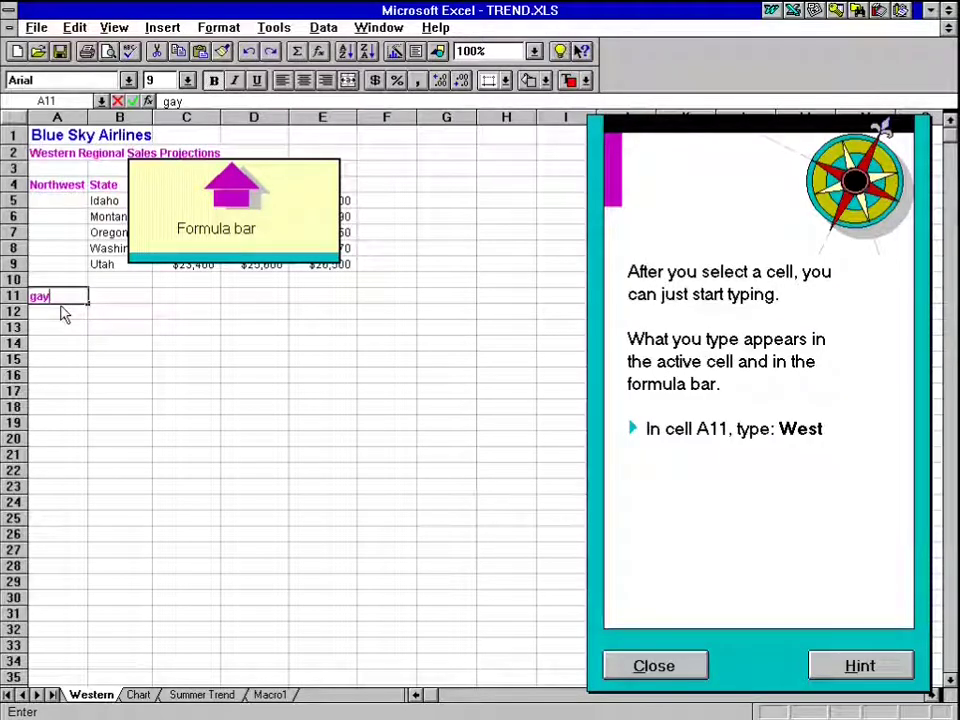
pyautogui.click(330, 670)
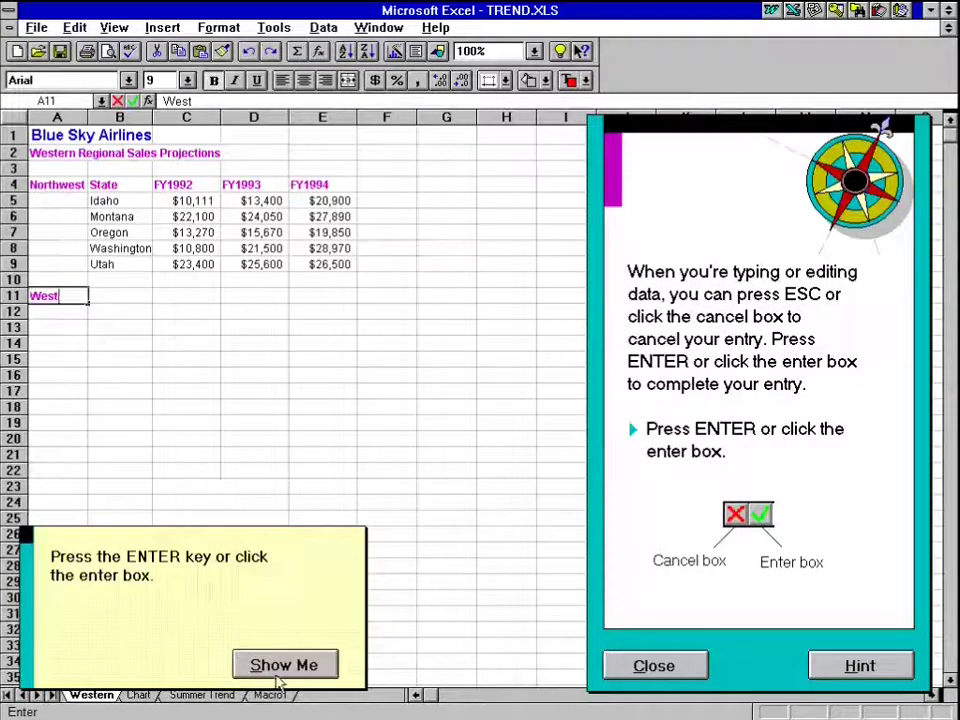
pyautogui.click(280, 672)
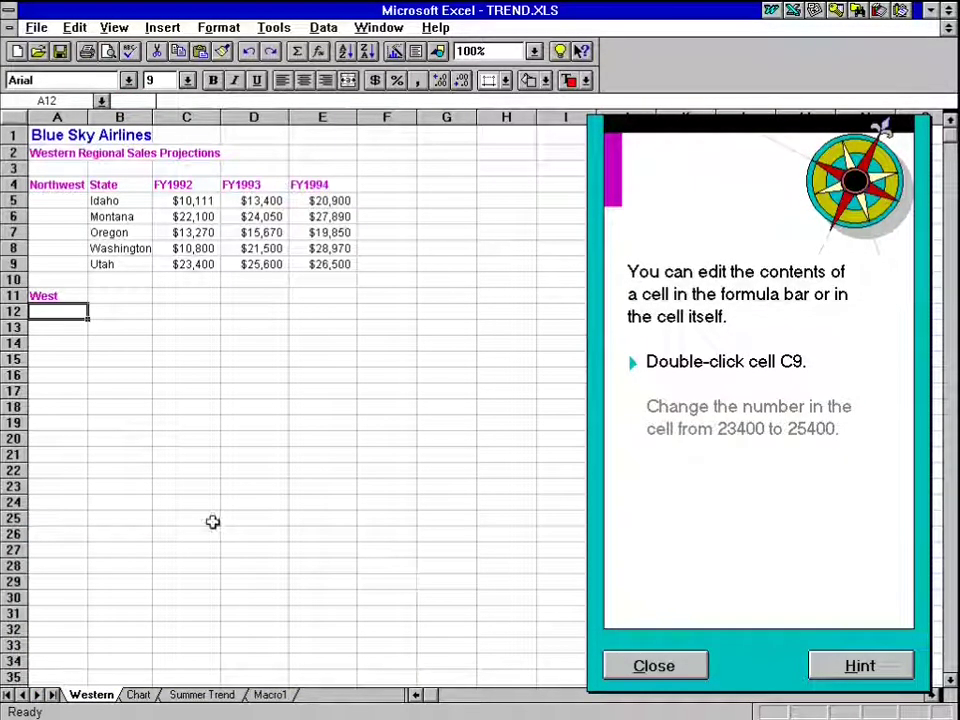
# Change the number in cell C9 to 25400 and continue through the next lesson pages
pyautogui.click(203, 274)
pyautogui.click(199, 262)
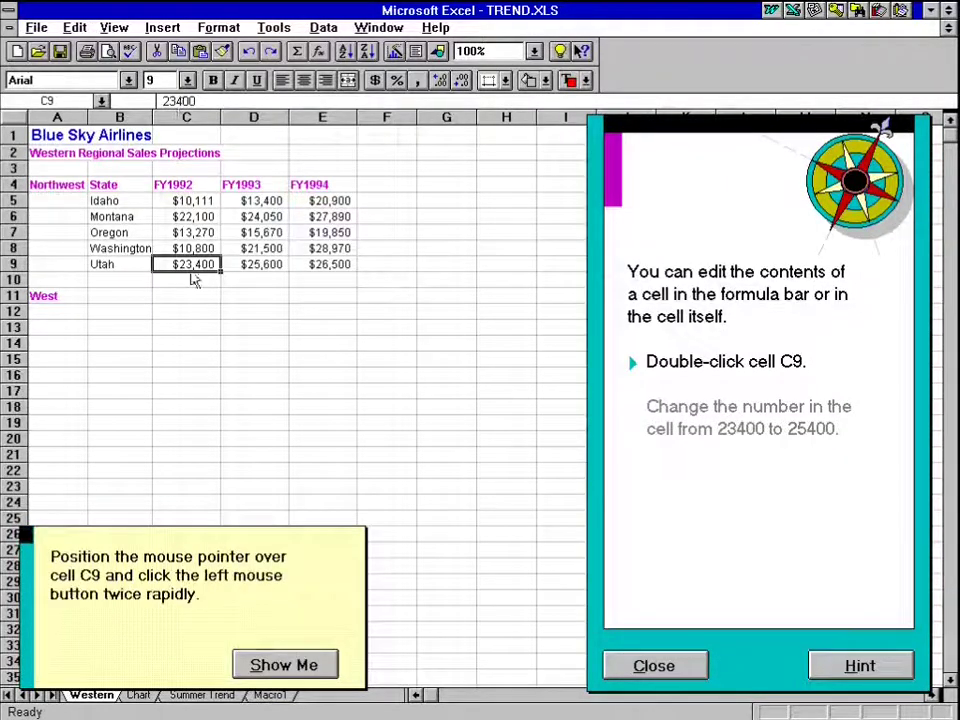
pyautogui.doubleClick(195, 264)
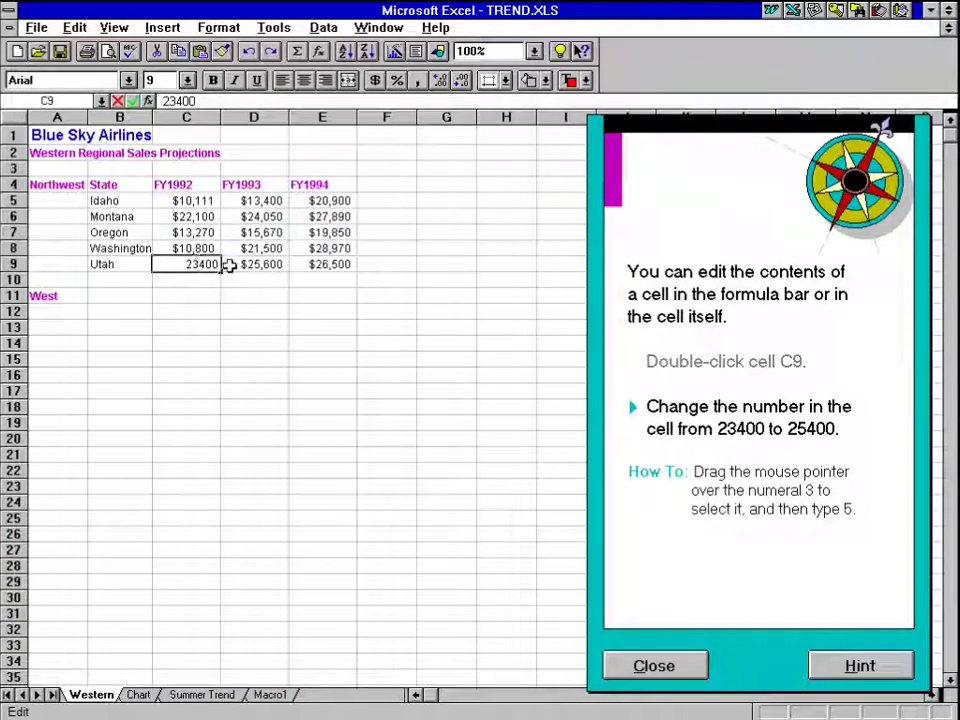
pyautogui.write('5')
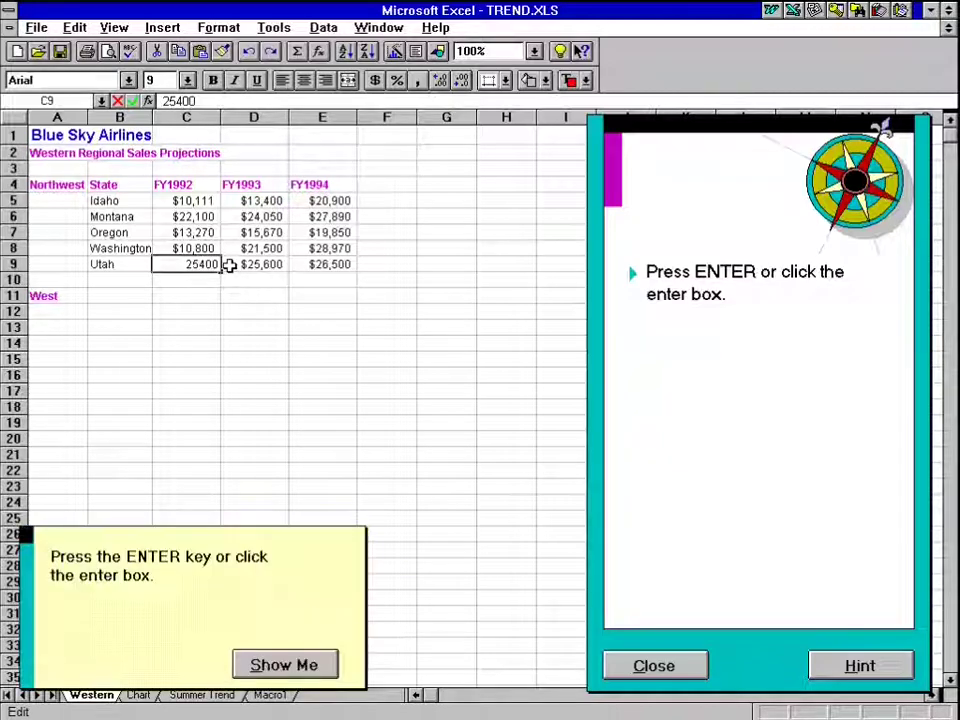
pyautogui.press('Return')
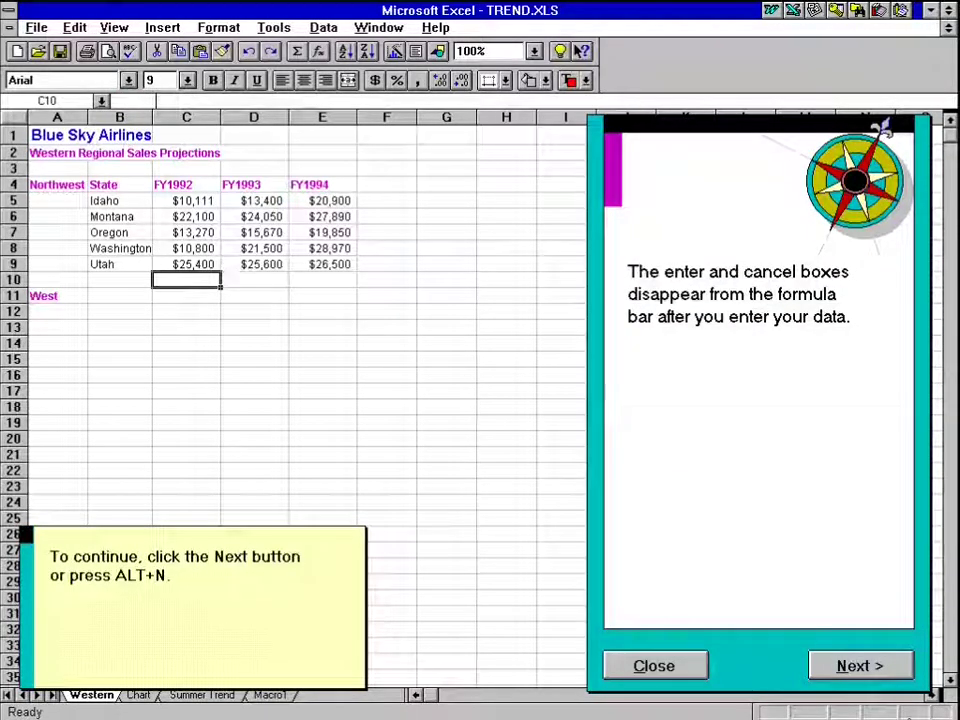
pyautogui.hotkey('alt', 'n')
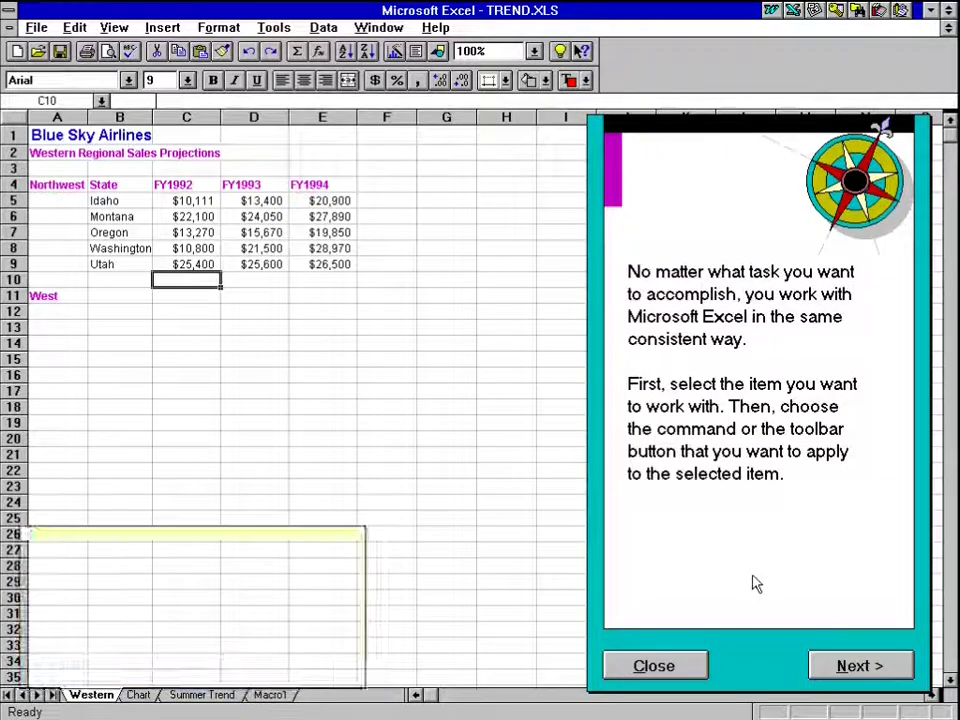
pyautogui.hotkey('alt', 'n')
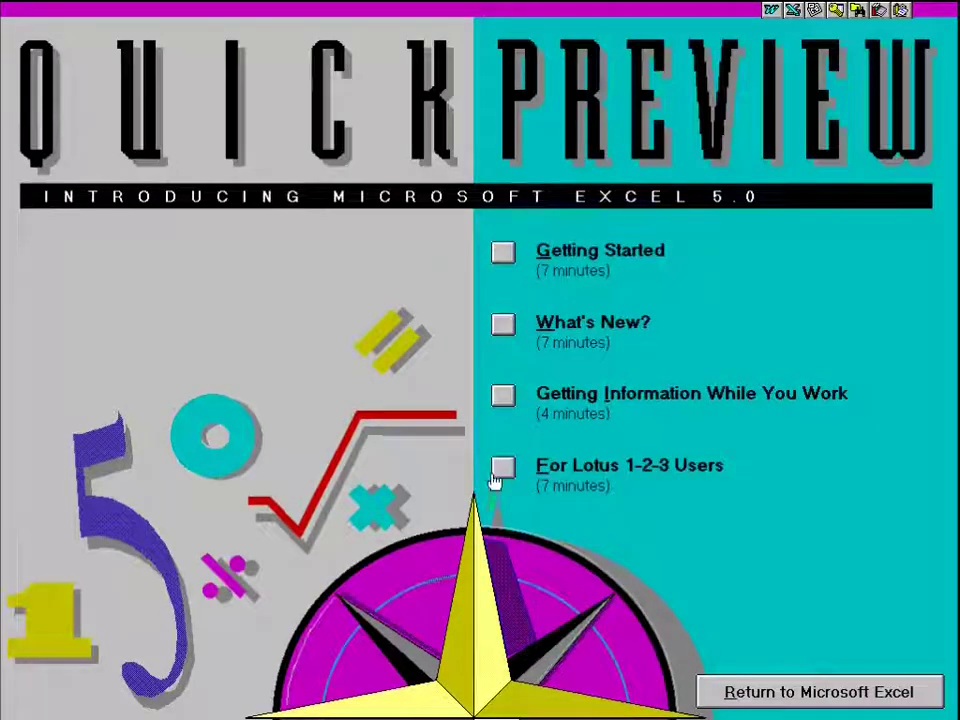
# View the opening pages of the For Lotus 1-2-3 Users, What's New? and Getting Information While You Work lessons, closing each, and return to Microsoft Excel
pyautogui.click(503, 468)
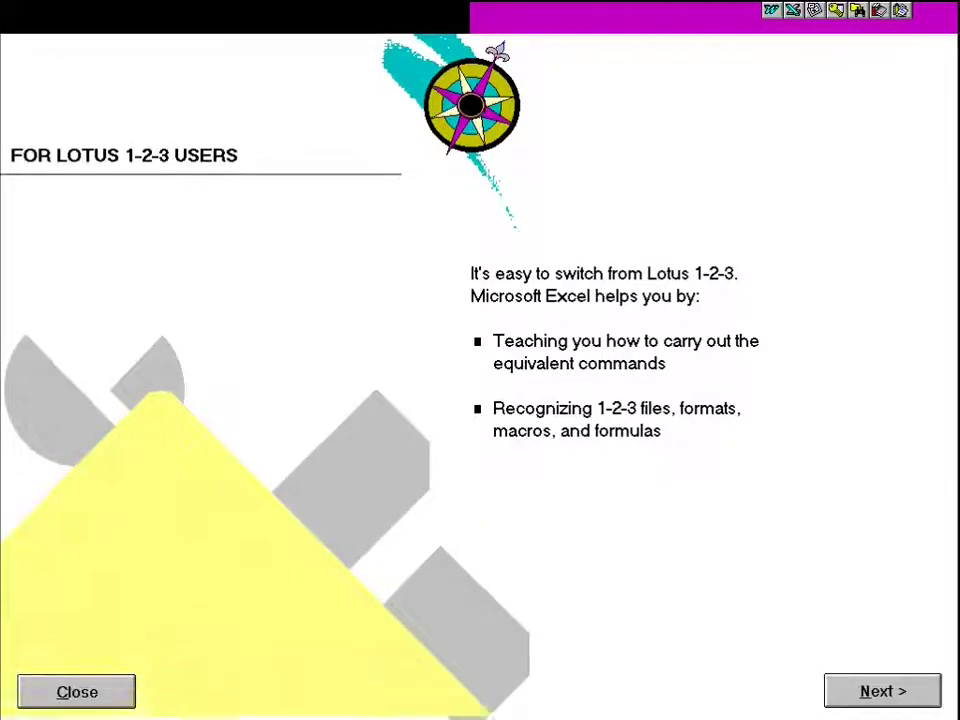
pyautogui.click(127, 697)
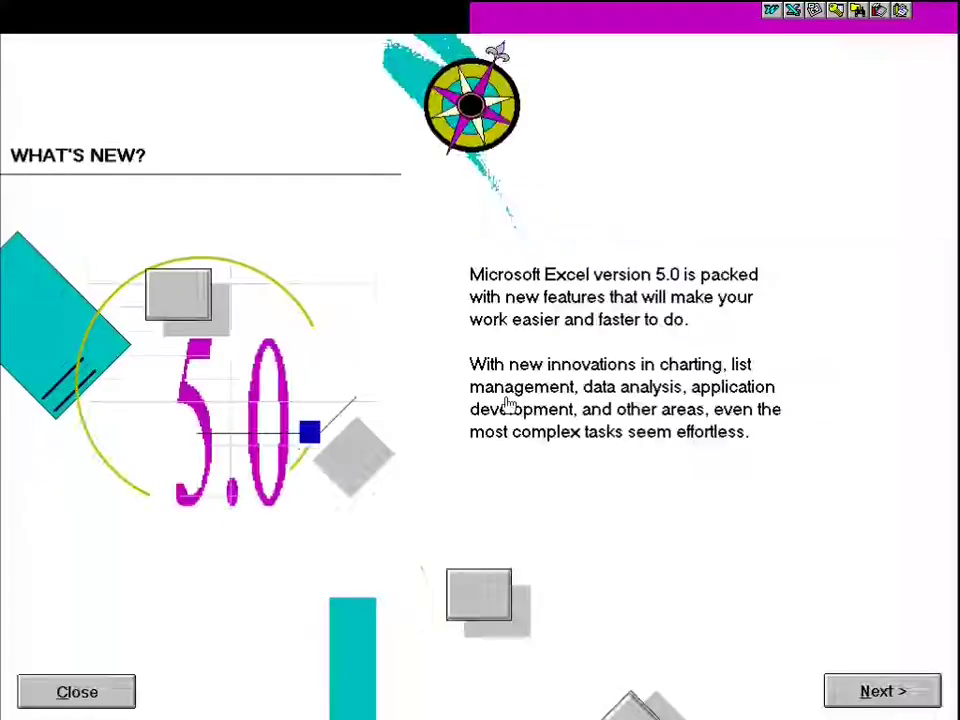
pyautogui.click(112, 700)
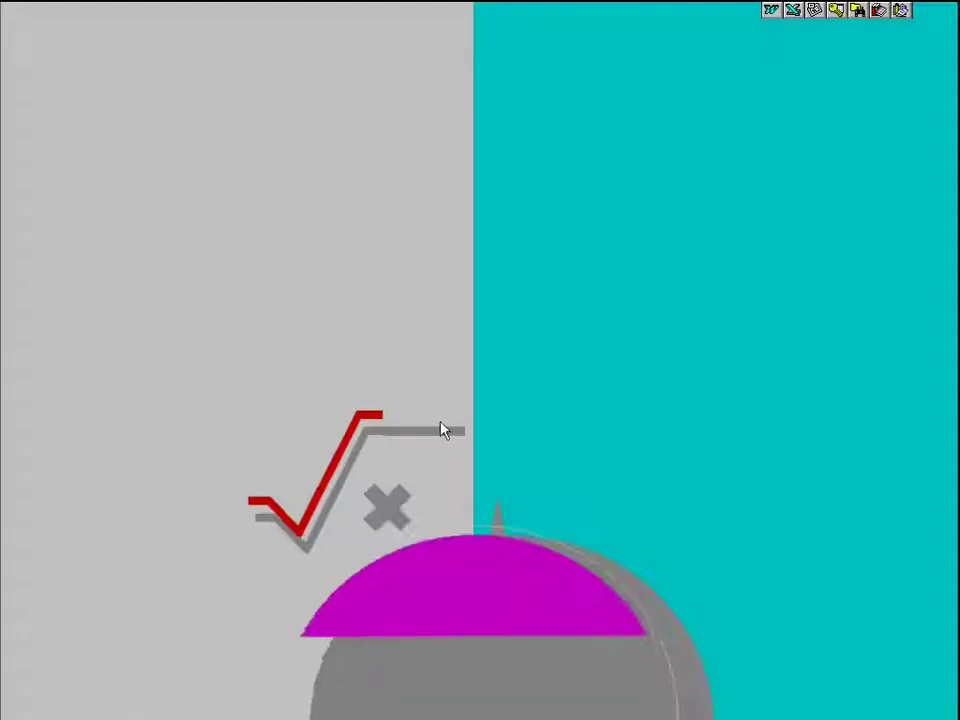
pyautogui.click(501, 396)
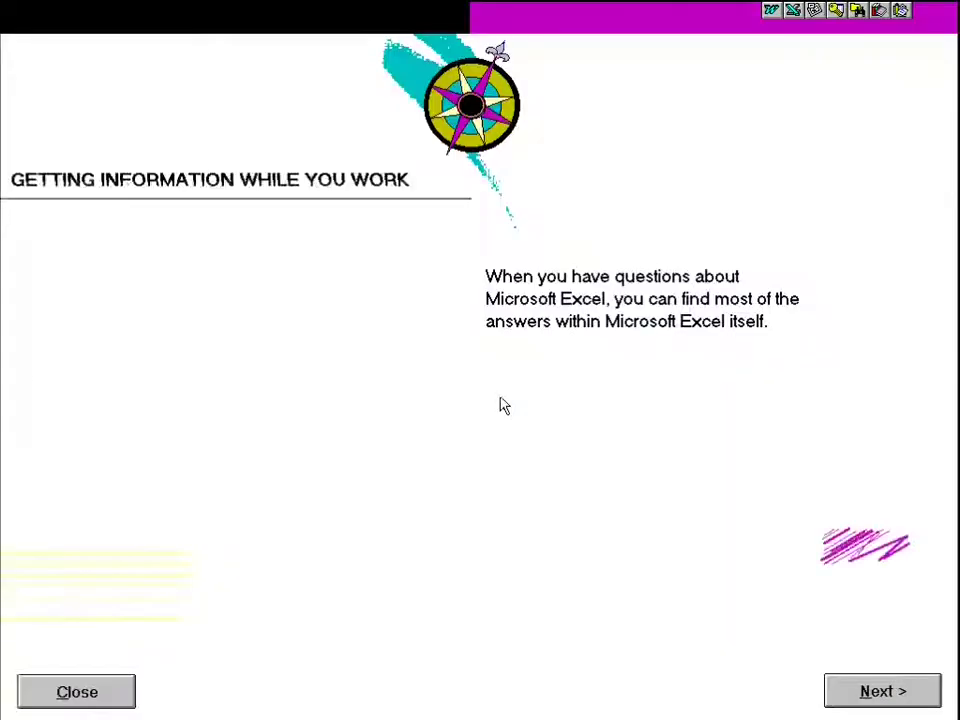
pyautogui.click(111, 697)
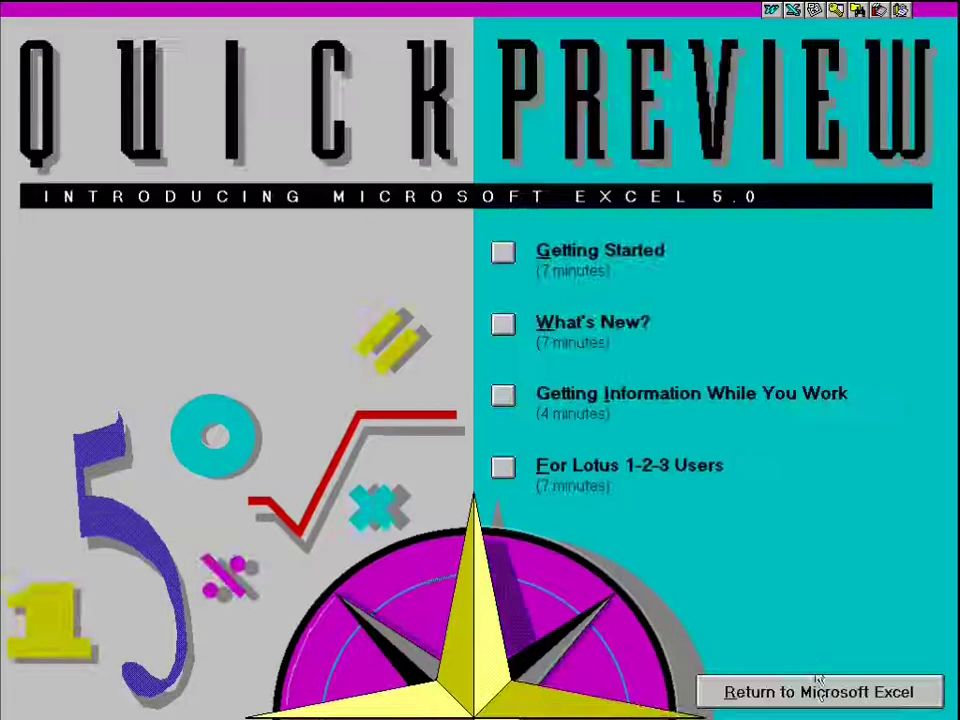
pyautogui.click(810, 698)
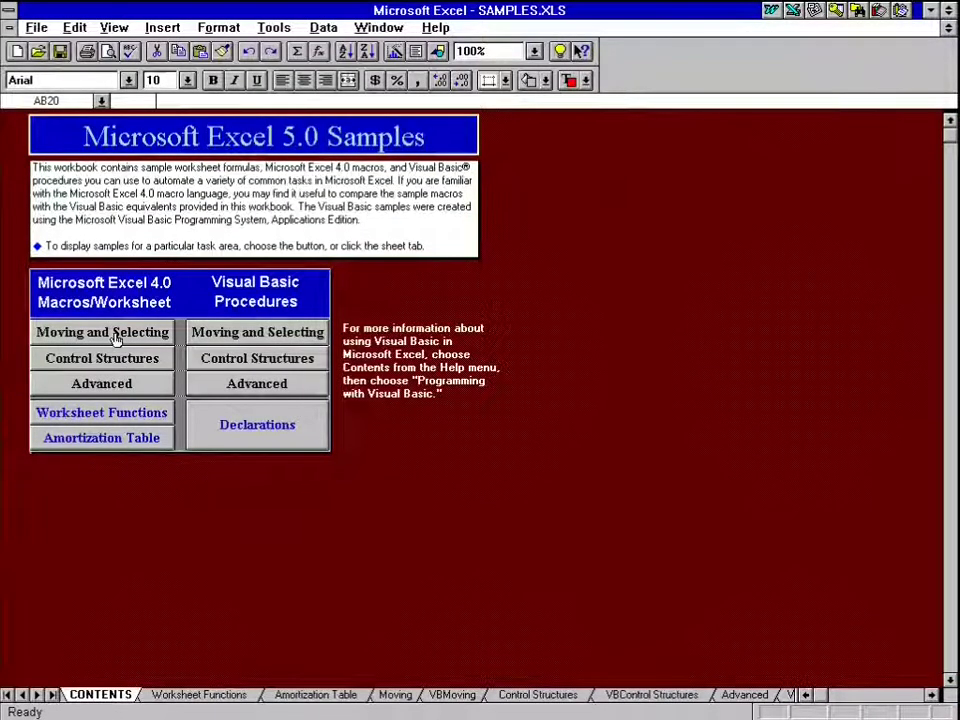
# Open the Excel 4.0 Moving and Selecting macro samples from SAMPLES.XLS and view the sheet down to its end
pyautogui.click(115, 334)
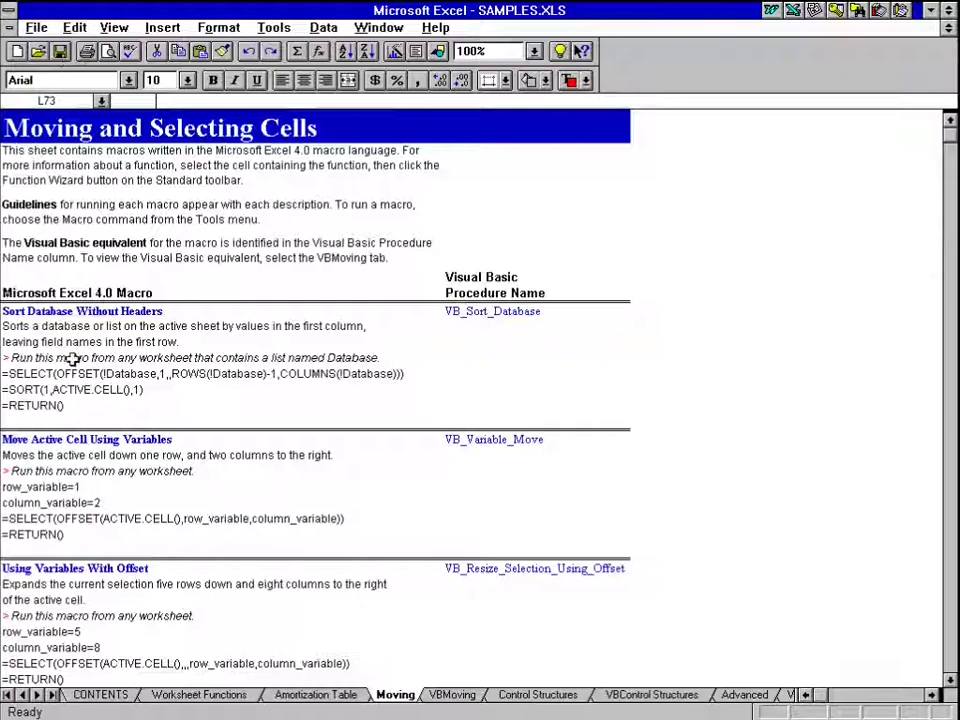
pyautogui.click(78, 314)
pyautogui.click(75, 358)
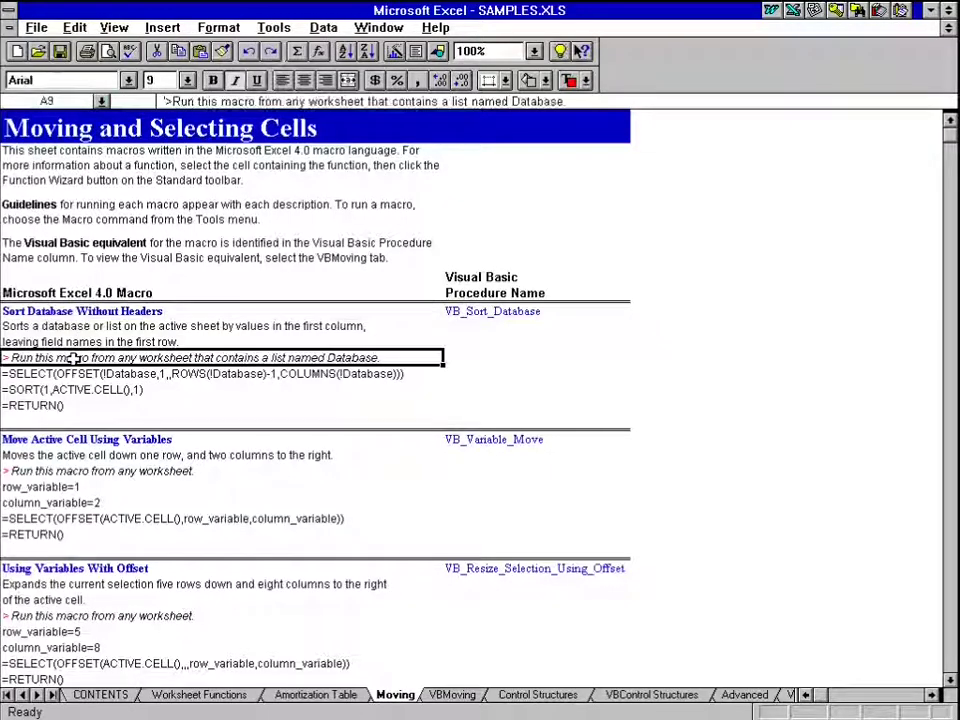
pyautogui.click(954, 427)
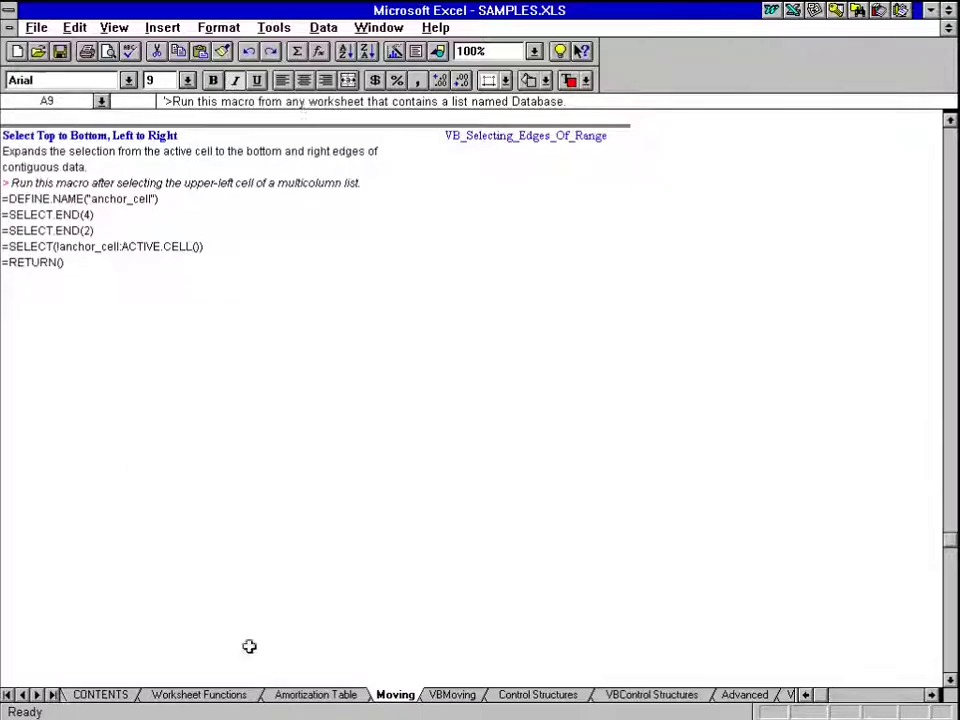
# Look through the other sample sheets, including Worksheet Functions, Control Structures, the Visual Basic modules and VBDeclarations
pyautogui.click(100, 694)
pyautogui.click(205, 694)
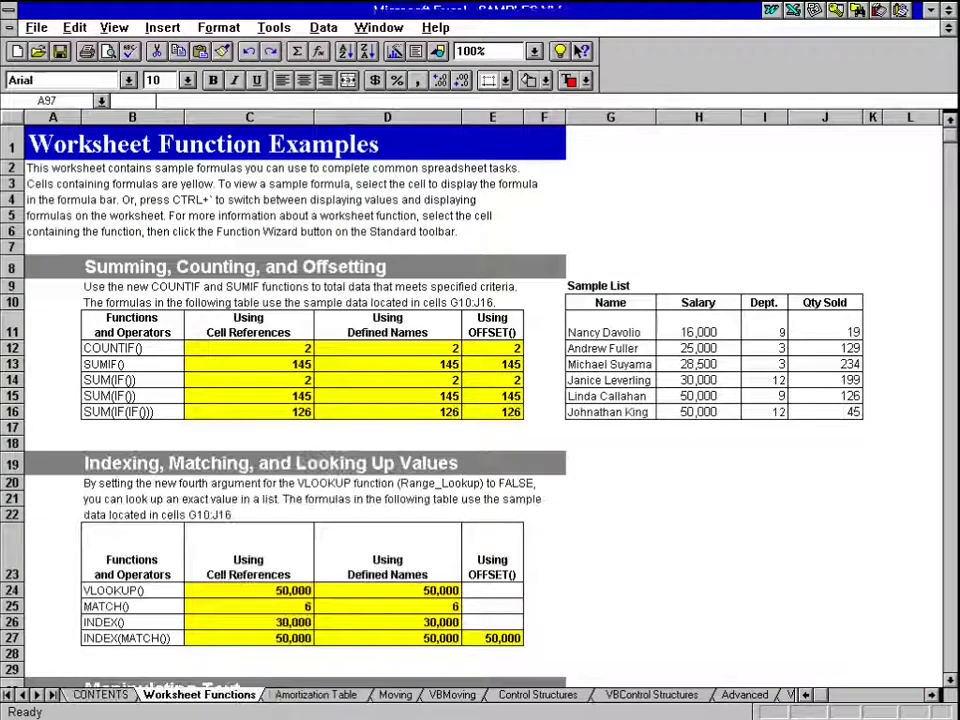
pyautogui.click(276, 695)
pyautogui.click(520, 694)
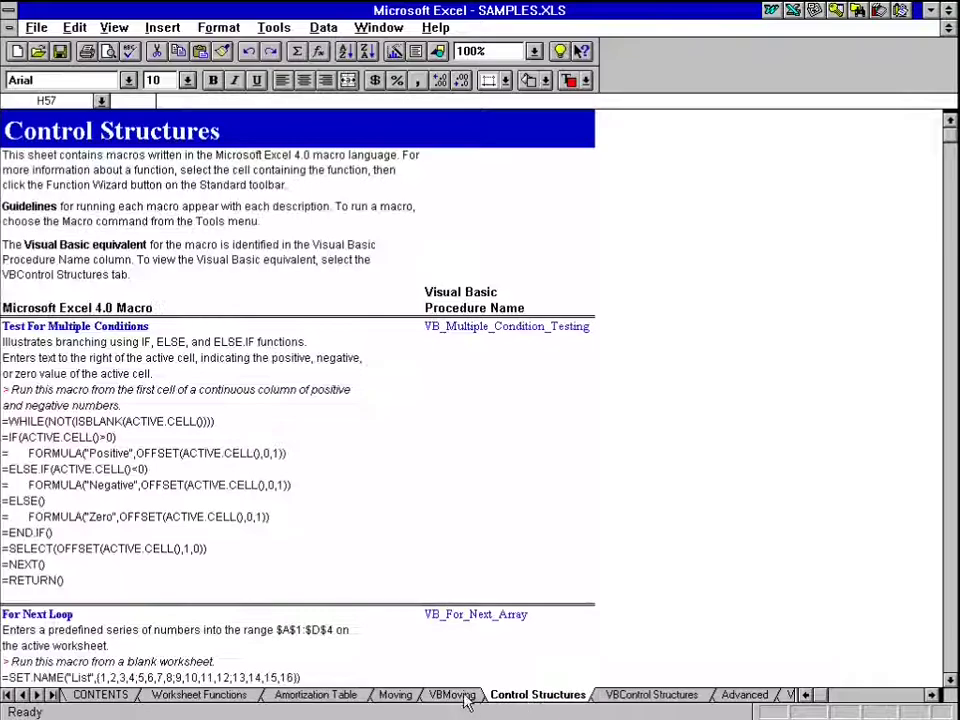
pyautogui.click(458, 695)
pyautogui.click(655, 695)
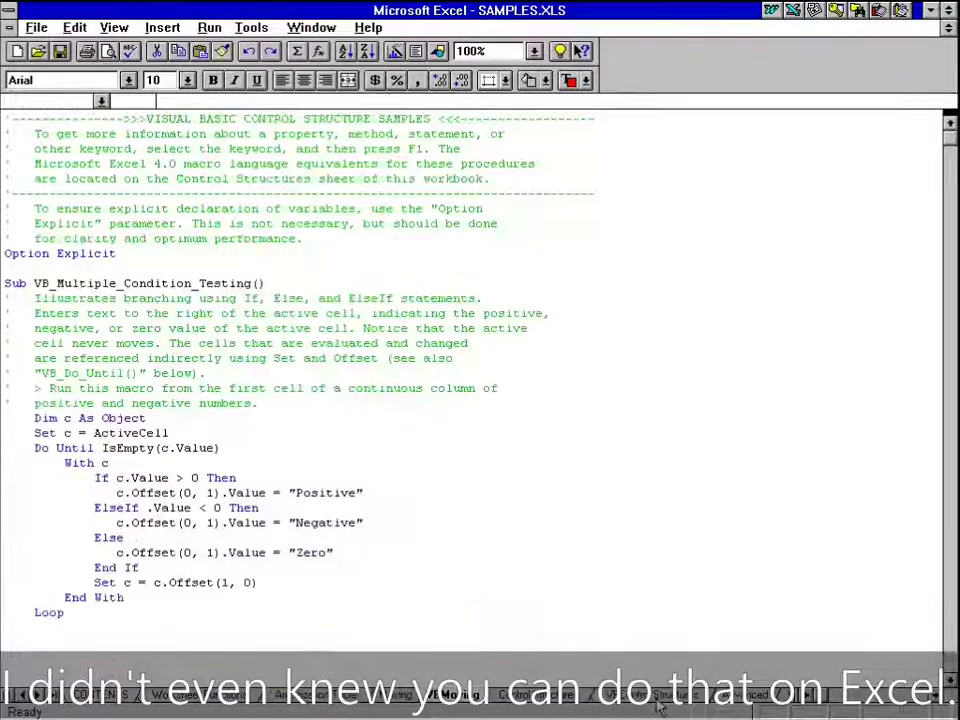
pyautogui.click(735, 695)
pyautogui.click(782, 697)
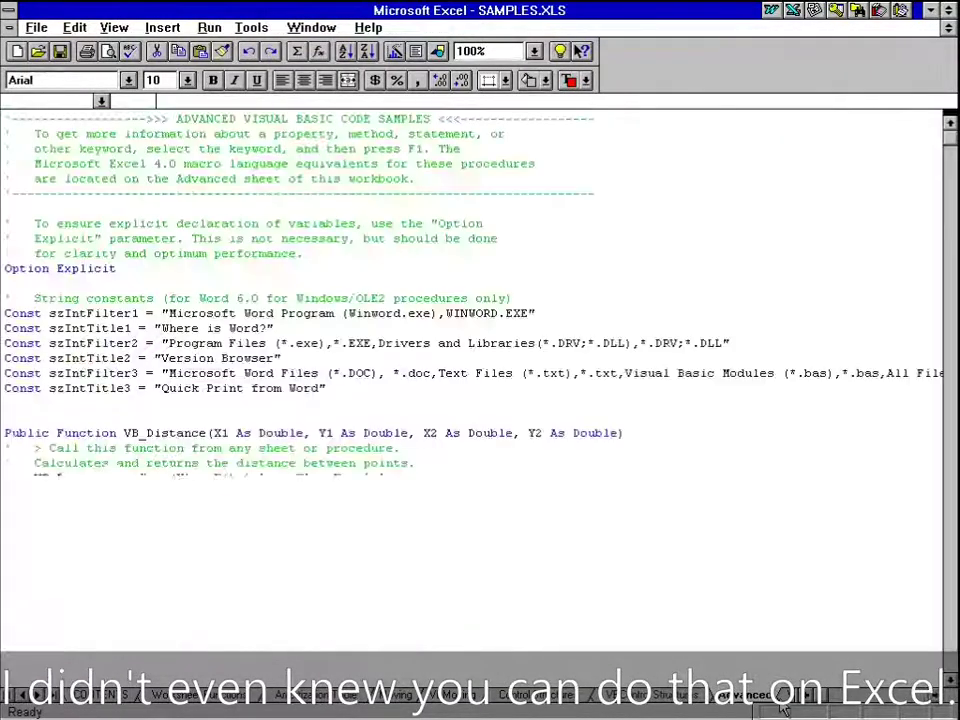
pyautogui.click(790, 697)
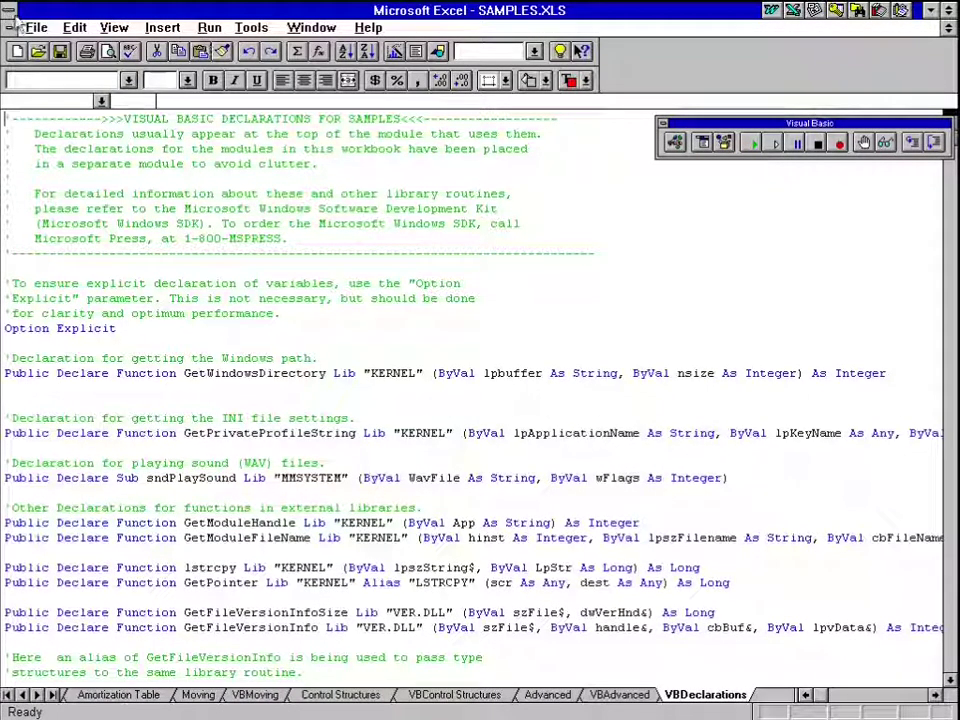
# Close Microsoft Excel without saving the changes in SAMPLES.XLS
pyautogui.click(7, 12)
pyautogui.click(25, 123)
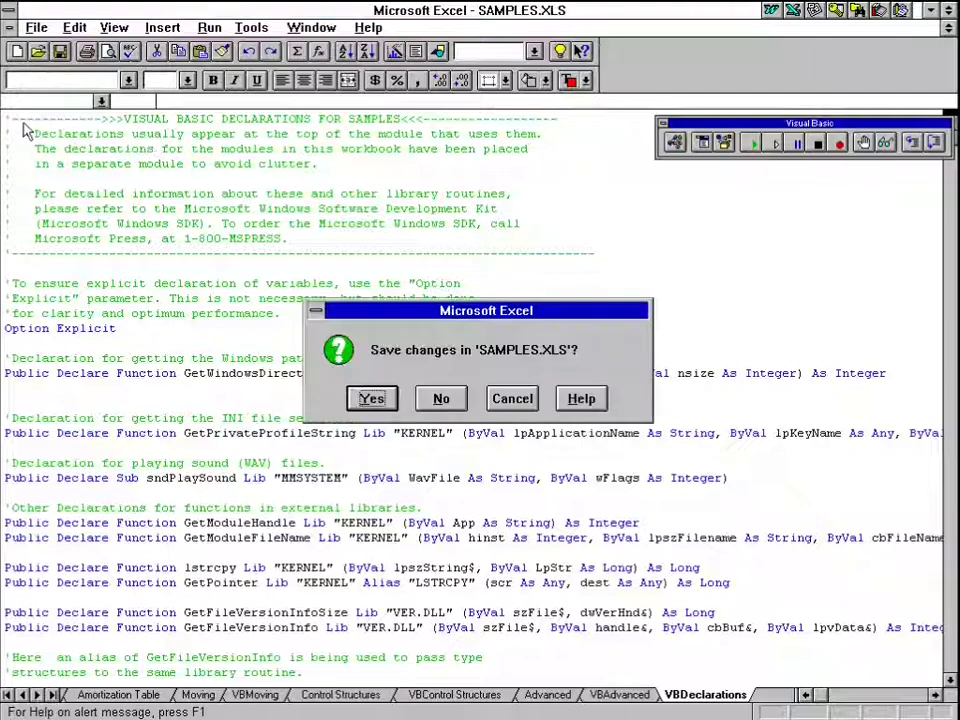
pyautogui.click(438, 406)
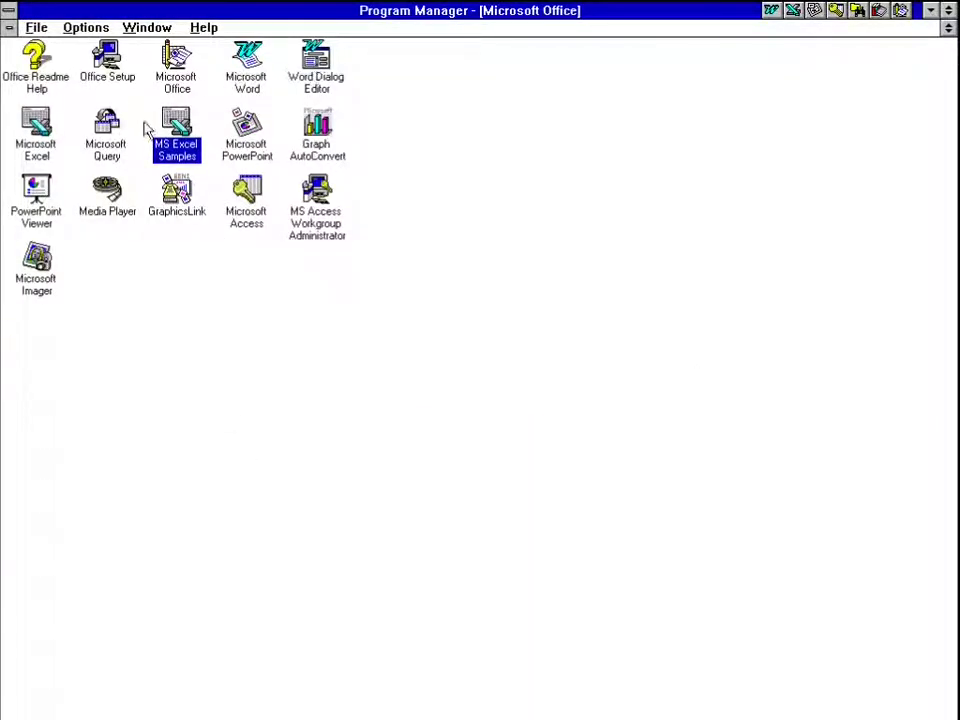
# Launch Microsoft Excel and enter "vjvtrb" in cell A1 and "gtr" in cell D3 of the blank workbook
pyautogui.doubleClick(32, 122)
pyautogui.write('vjvtrb')
pyautogui.click(236, 167)
pyautogui.write('gtr')
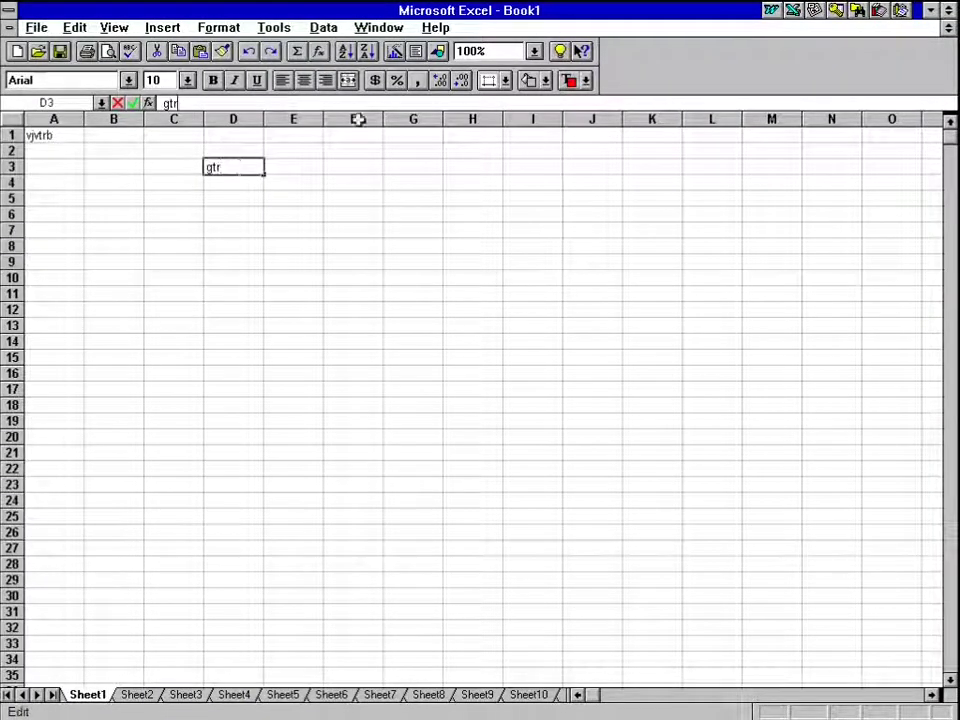
pyautogui.click(293, 183)
# Try to set the font size of cell C11 to 999
pyautogui.click(174, 293)
pyautogui.click(187, 80)
pyautogui.write('999')
pyautogui.press('Return')
pyautogui.click(437, 396)
# Set the font size of cell C11 to 400 and enter "pow" in it
pyautogui.click(157, 80)
pyautogui.write('400')
pyautogui.press('Return')
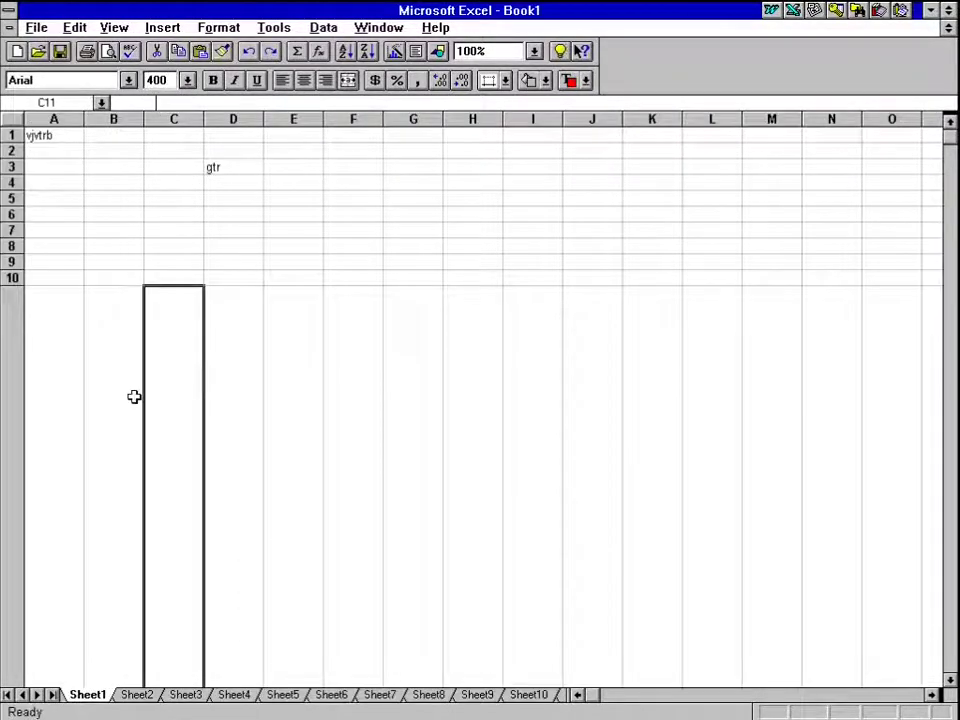
pyautogui.write('pow')
pyautogui.click(41, 377)
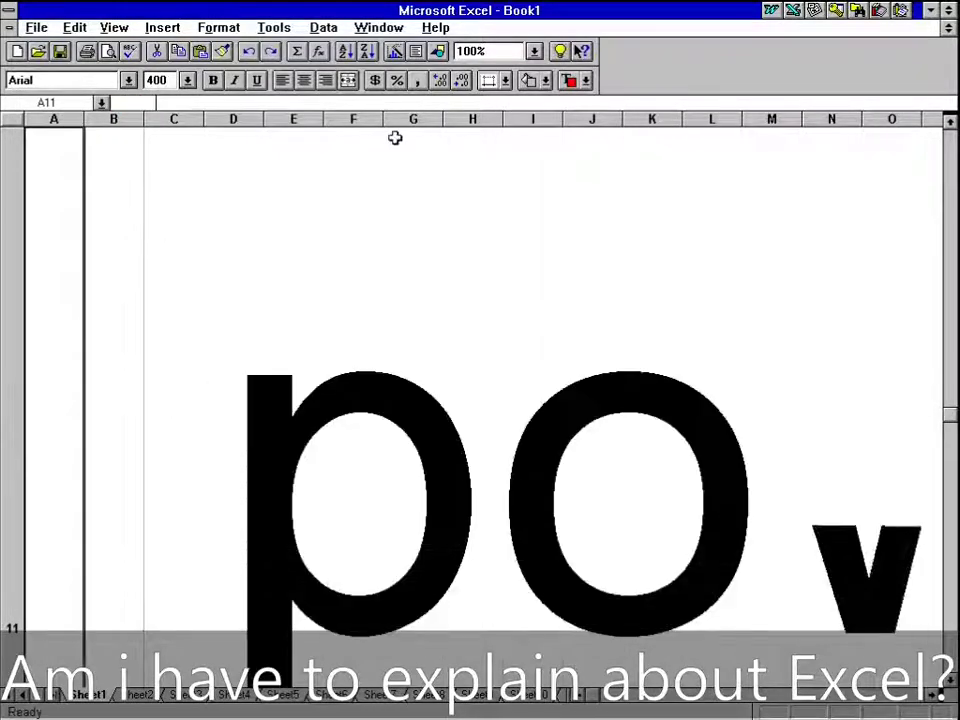
# View the Lotus 1-2-3 help and the Multiplan help, closing each dialog
pyautogui.hotkey('alt', 'h')
pyautogui.press('l')
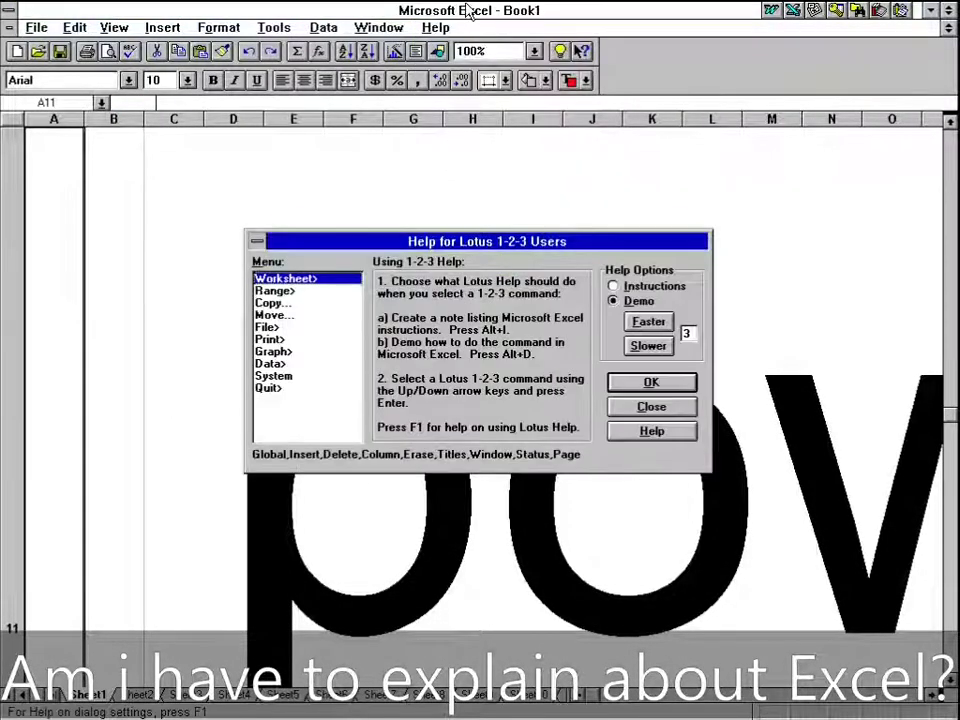
pyautogui.click(651, 406)
pyautogui.hotkey('alt', 'h')
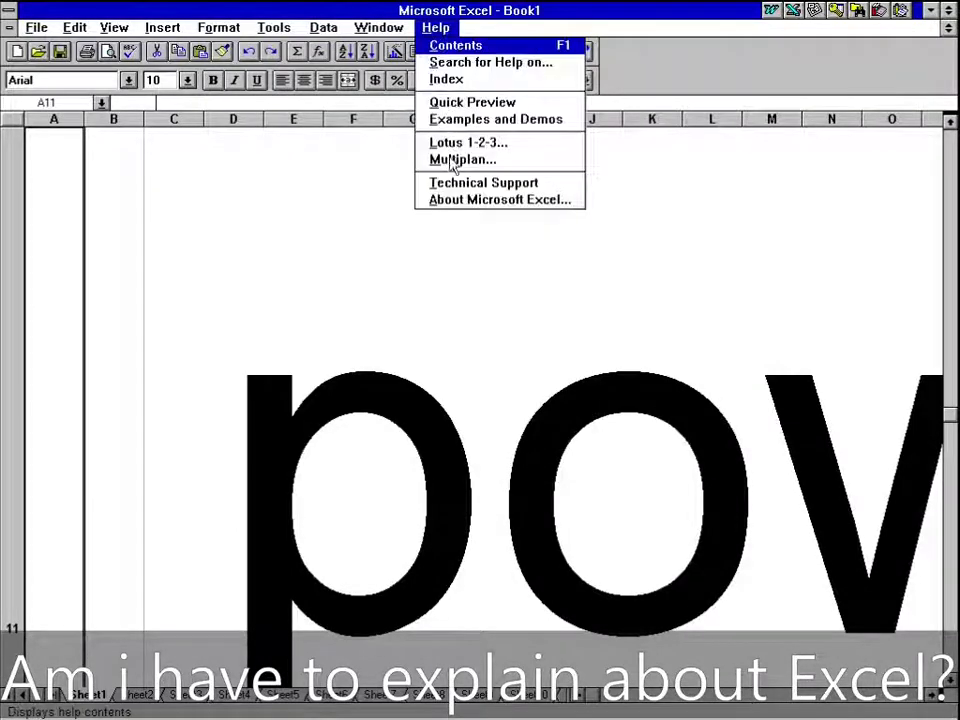
pyautogui.click(484, 159)
pyautogui.click(546, 354)
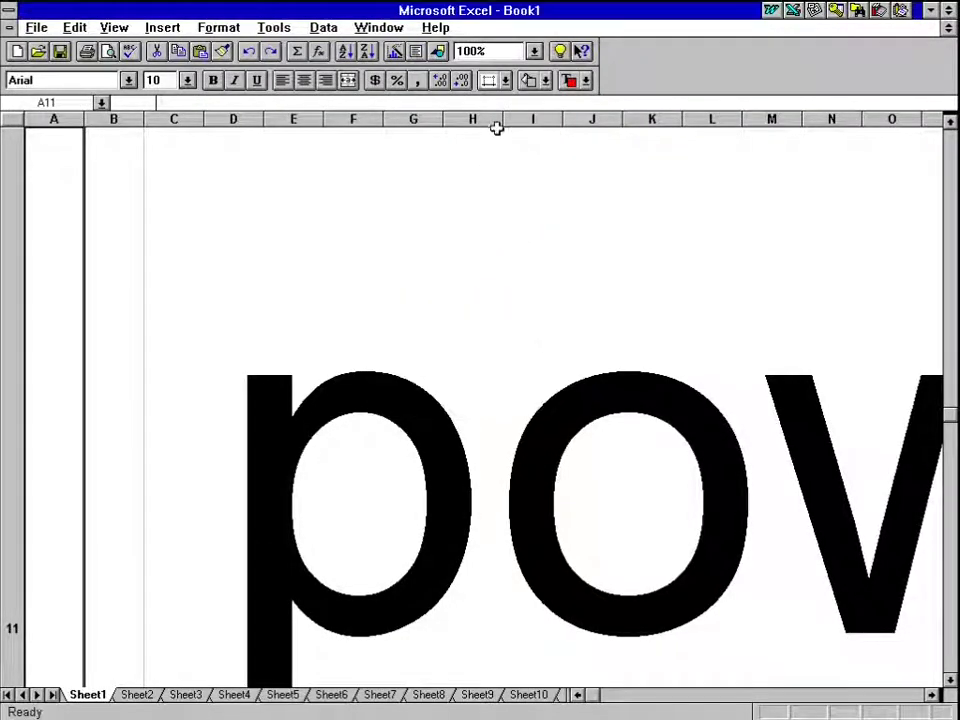
# View the About Microsoft Excel information and its System Info, closing both dialogs
pyautogui.click(443, 28)
pyautogui.click(450, 201)
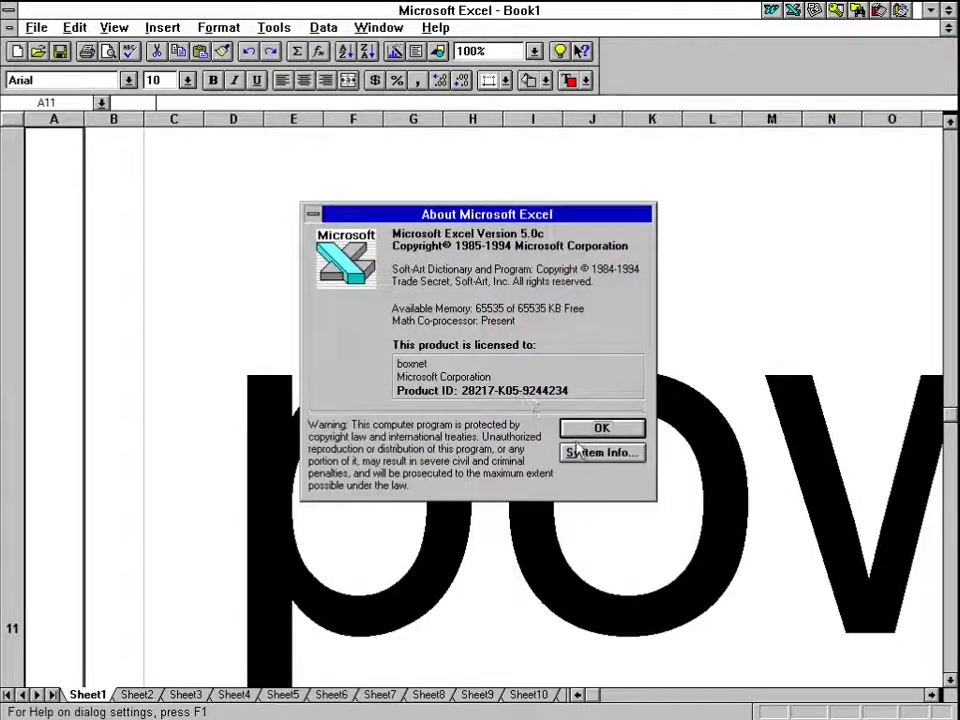
pyautogui.click(577, 450)
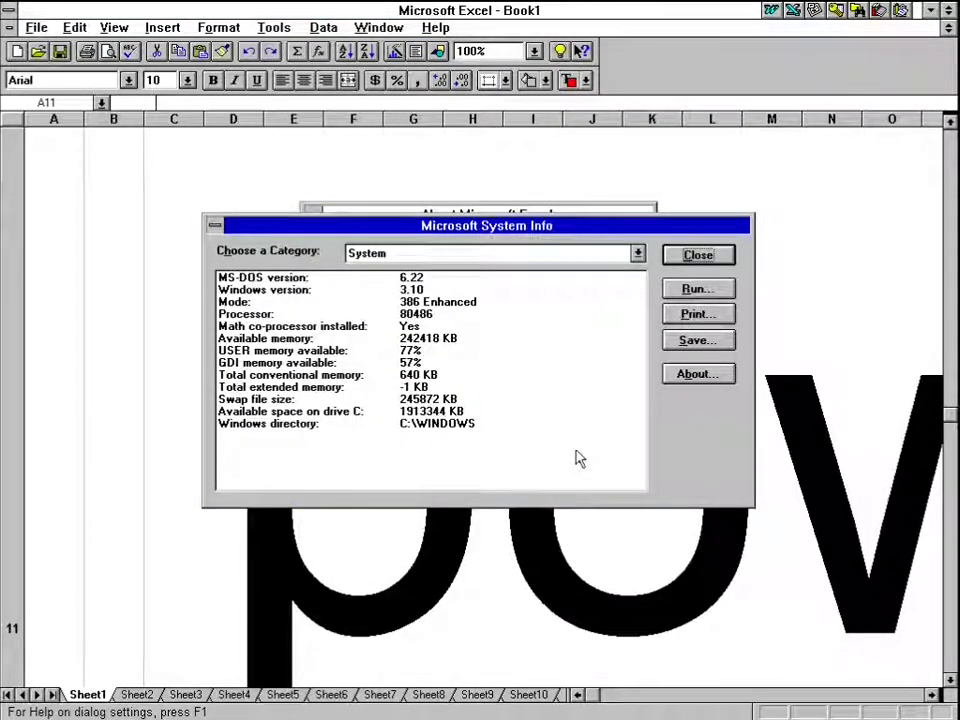
pyautogui.click(684, 261)
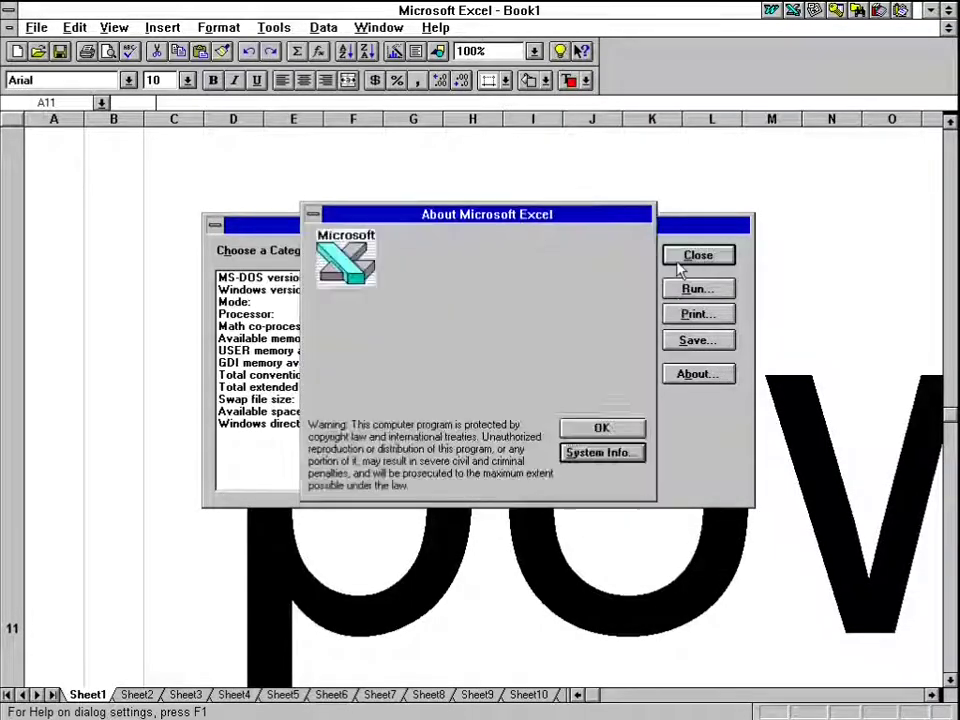
pyautogui.click(597, 427)
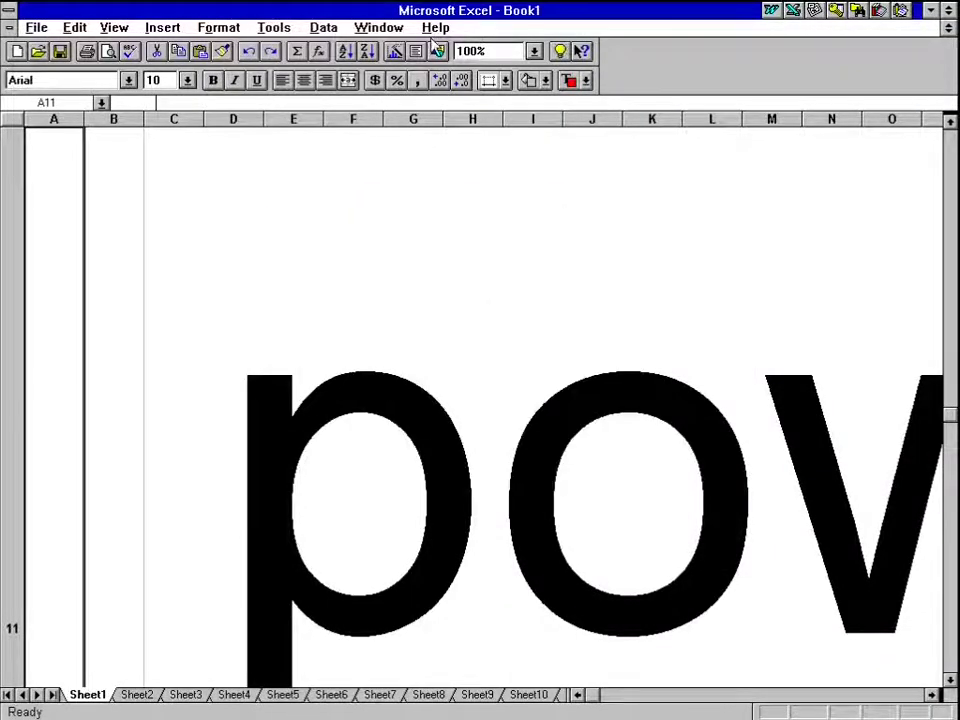
# Show the Drawing toolbar and draw a rectangle above the letter p, spanning about columns E to G
pyautogui.click(437, 50)
pyautogui.click(712, 143)
pyautogui.moveTo(434, 291)
pyautogui.mouseDown()
pyautogui.moveTo(287, 366)
pyautogui.moveTo(377, 493)
pyautogui.mouseUp()
pyautogui.click(92, 236)
pyautogui.click(46, 231)
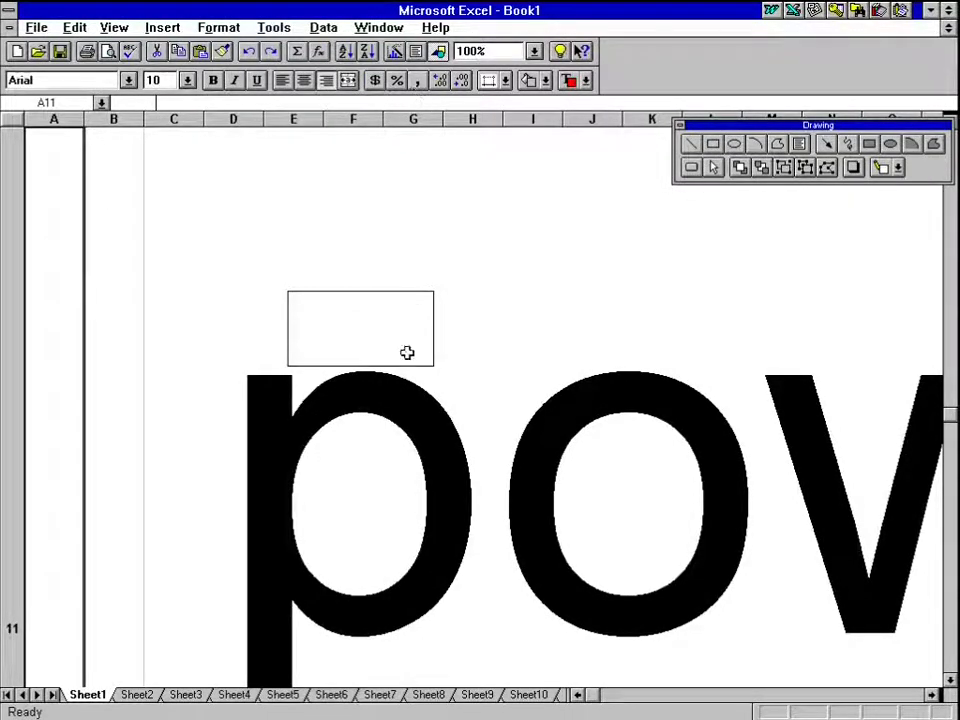
# Select cell AE68 in Sheet1 and close the floating Drawing toolbar
pyautogui.scroll(-10, 480, 400)
pyautogui.click(333, 453)
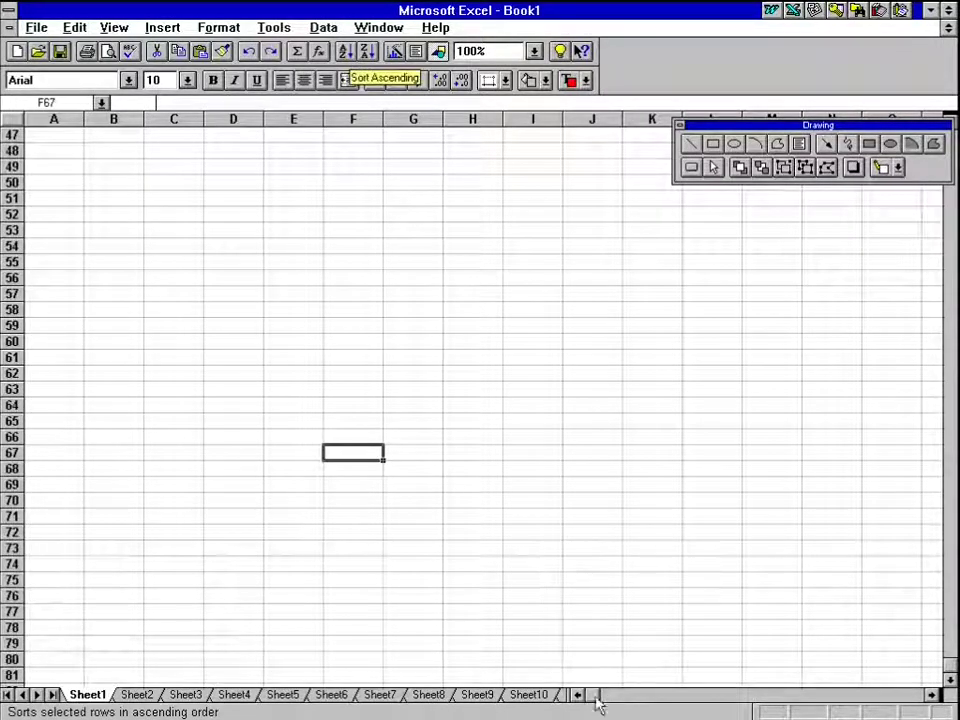
pyautogui.click(885, 695)
pyautogui.click(930, 694)
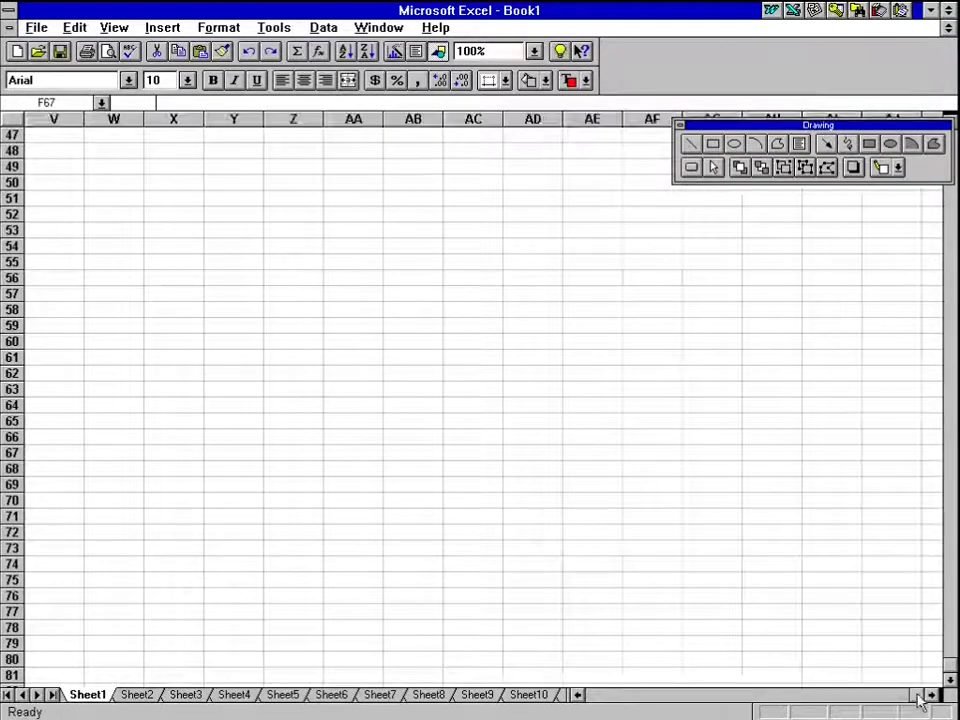
pyautogui.click(353, 468)
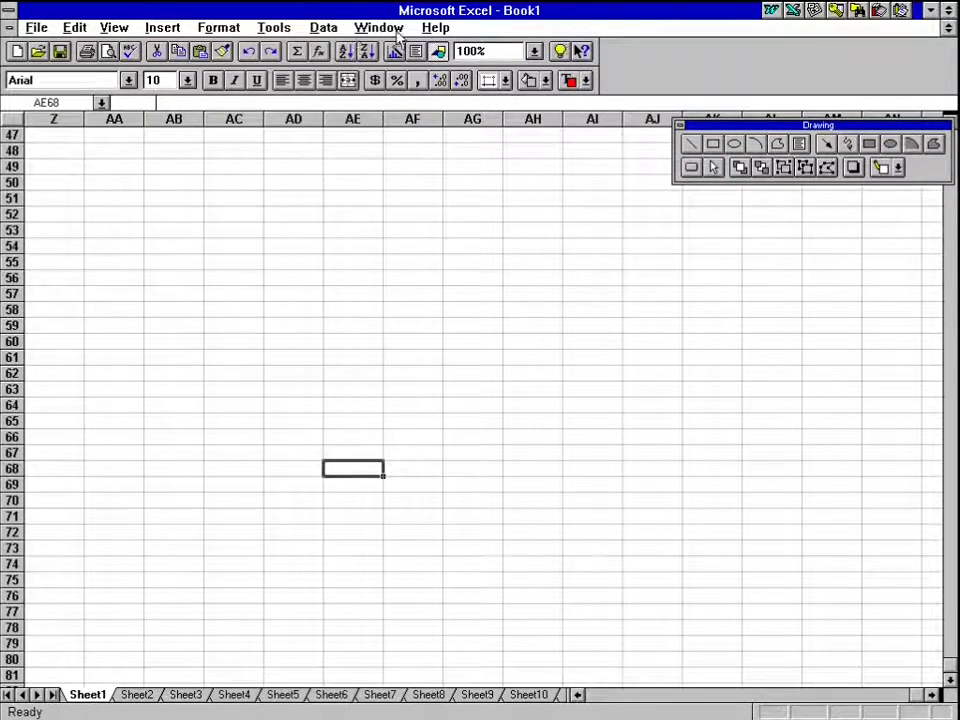
pyautogui.click(681, 127)
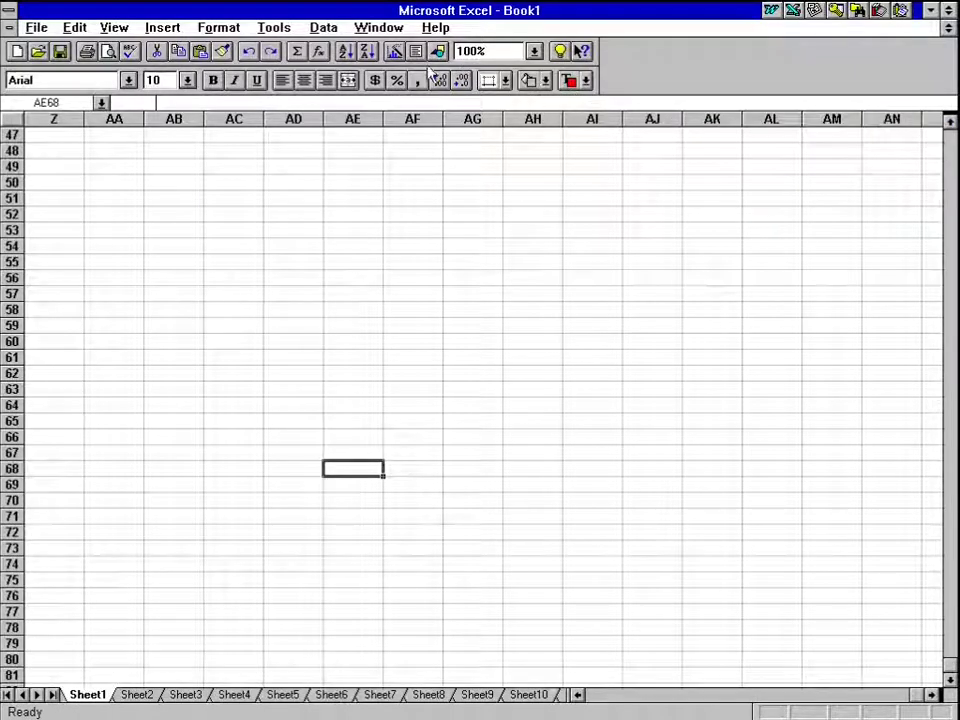
# Apply the percent style to cell AE68 and enter 88 in it
pyautogui.click(400, 84)
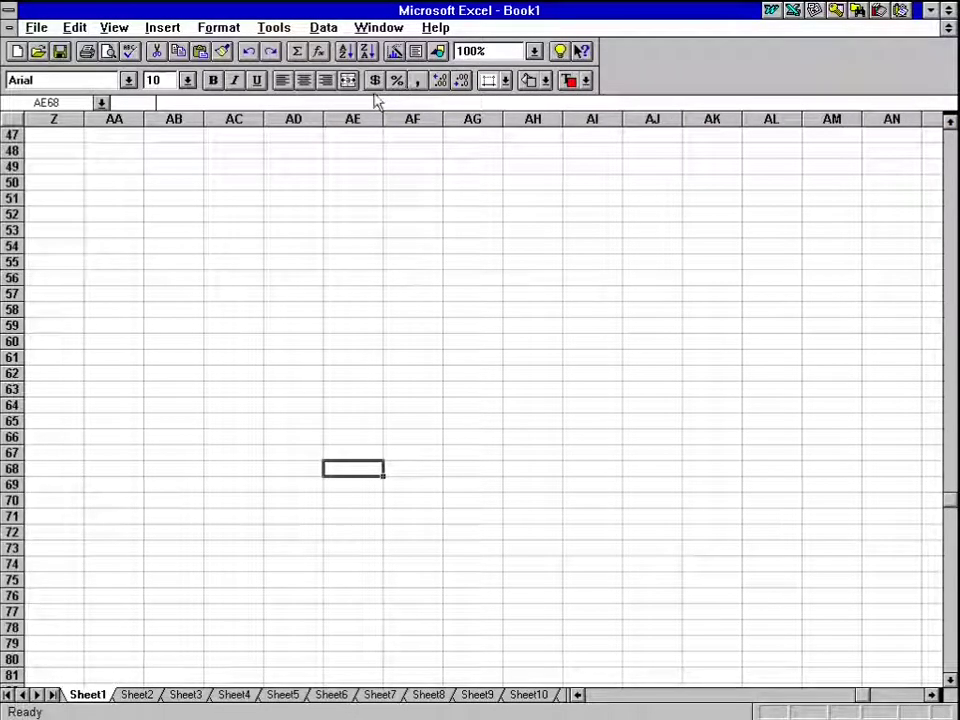
pyautogui.write('88')
pyautogui.click(283, 218)
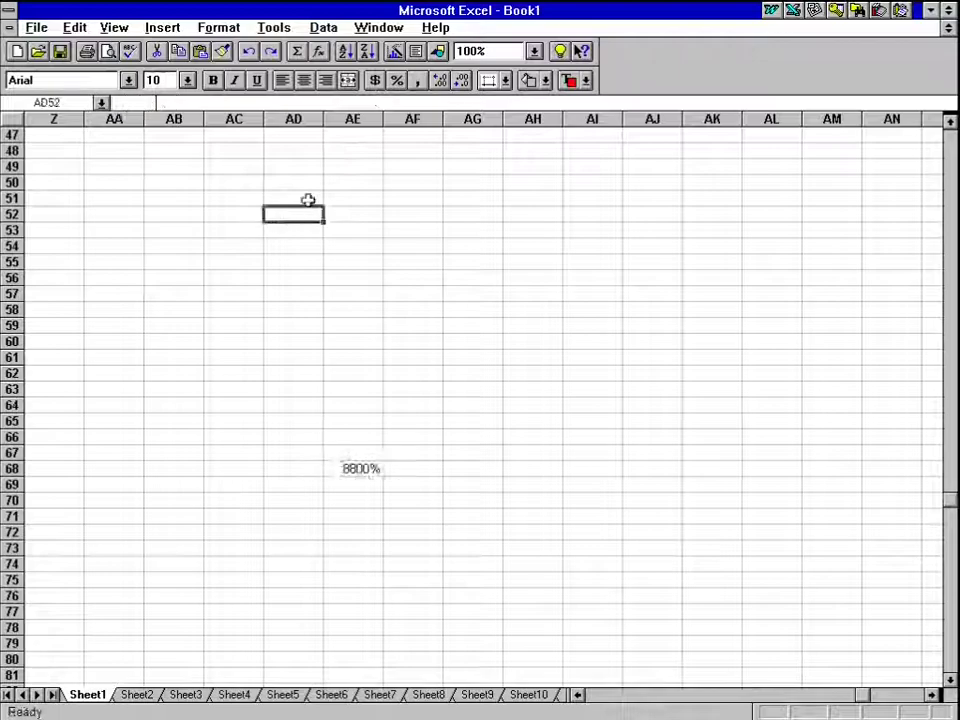
# Insert a new macro sheet in front of Sheet1 in the workbook
pyautogui.hotkey('alt', 'w')
pyautogui.press('Right')
pyautogui.click(281, 246)
pyautogui.click(281, 246)
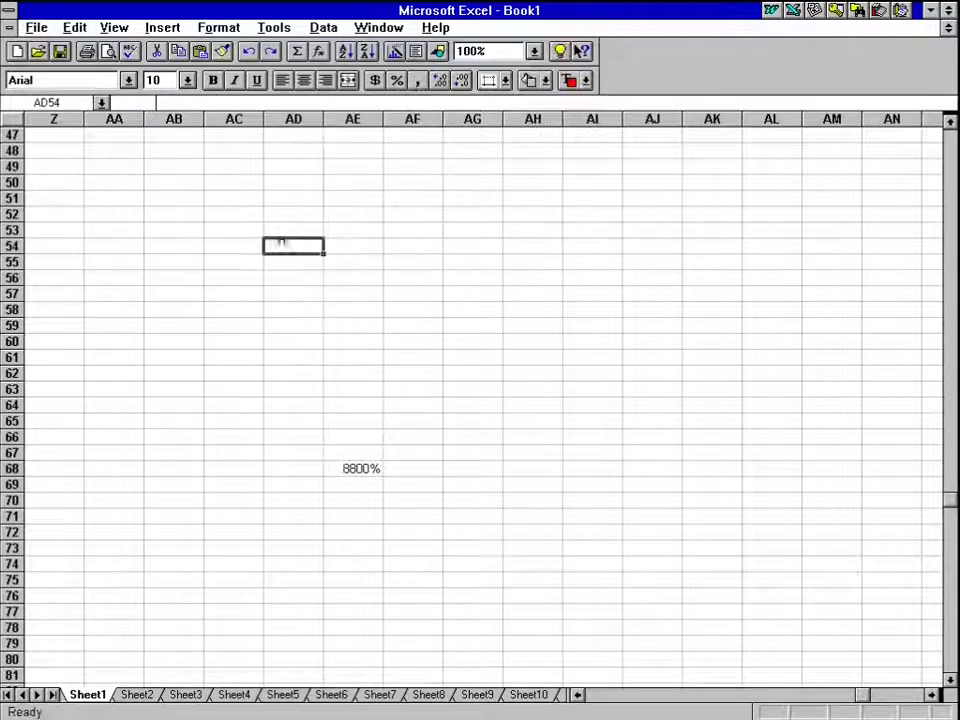
pyautogui.click(218, 27)
pyautogui.click(162, 27)
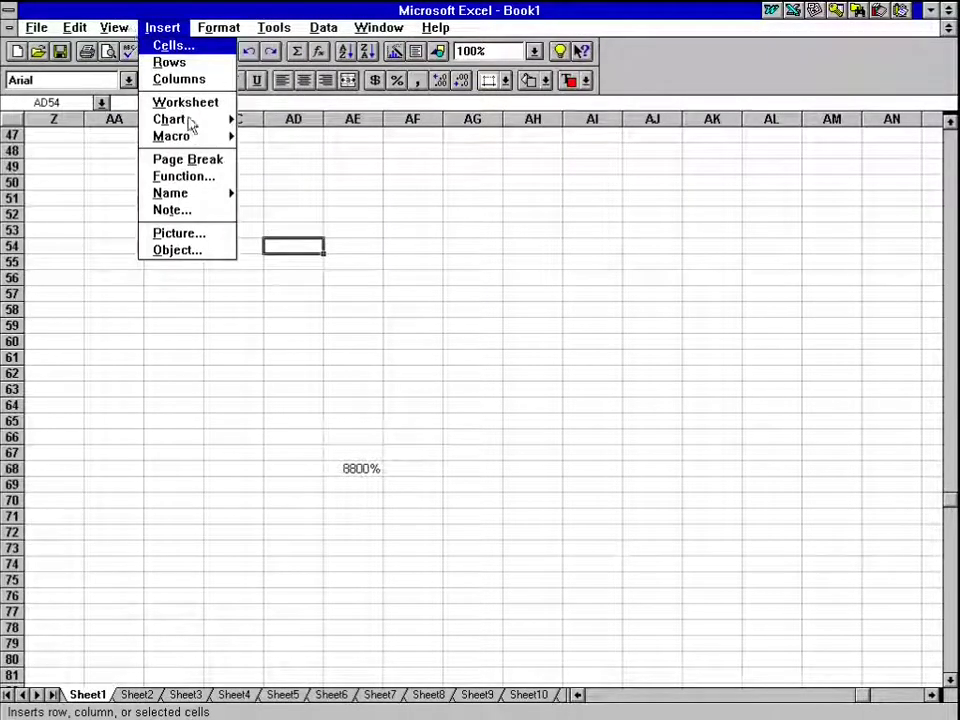
pyautogui.click(189, 137)
pyautogui.click(262, 169)
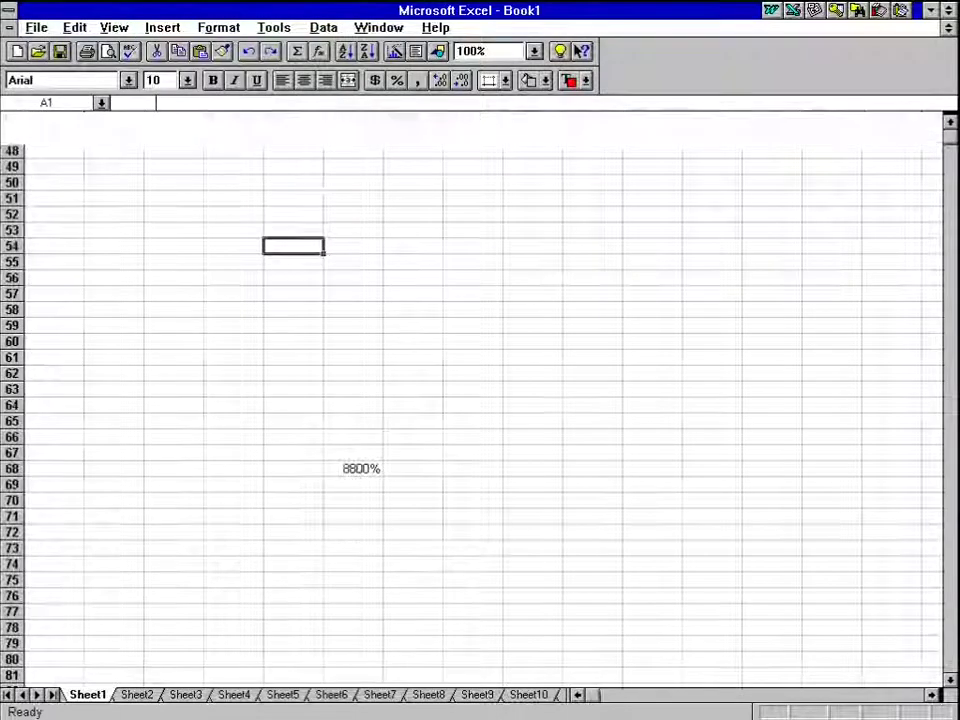
# Try to apply AutoFormat at cell A1 of the empty macro sheet
pyautogui.click(113, 27)
pyautogui.click(76, 29)
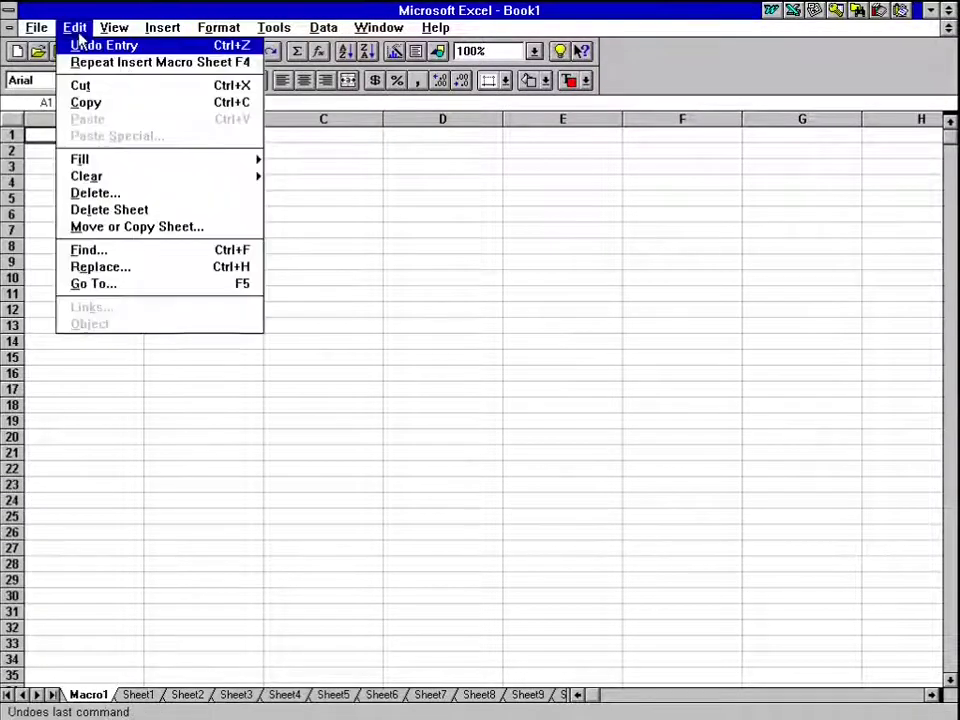
pyautogui.click(180, 28)
pyautogui.click(218, 28)
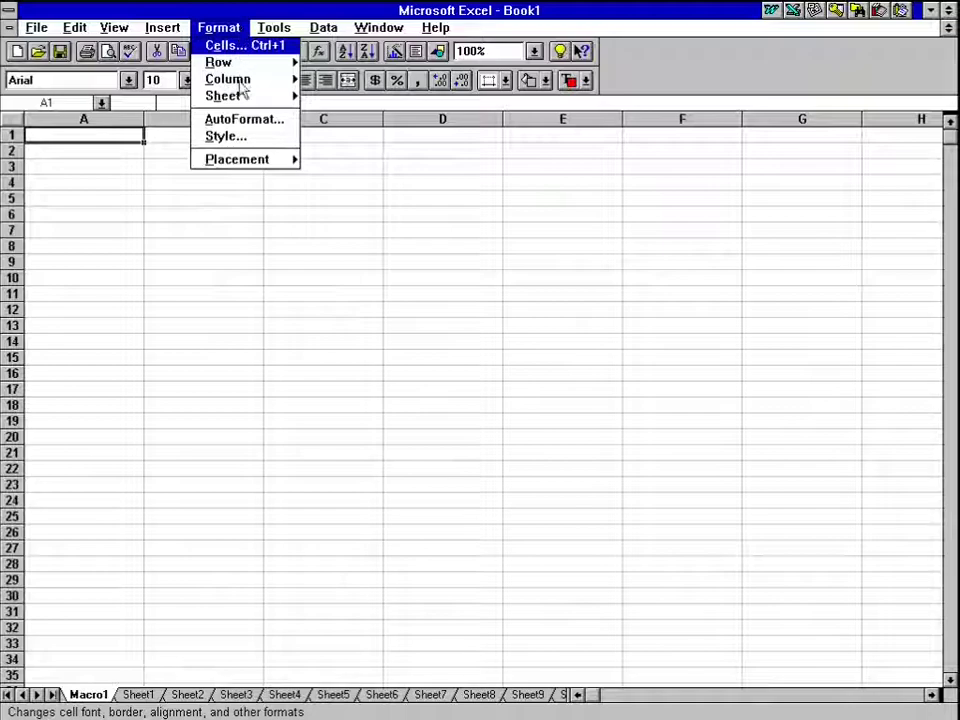
pyautogui.click(240, 124)
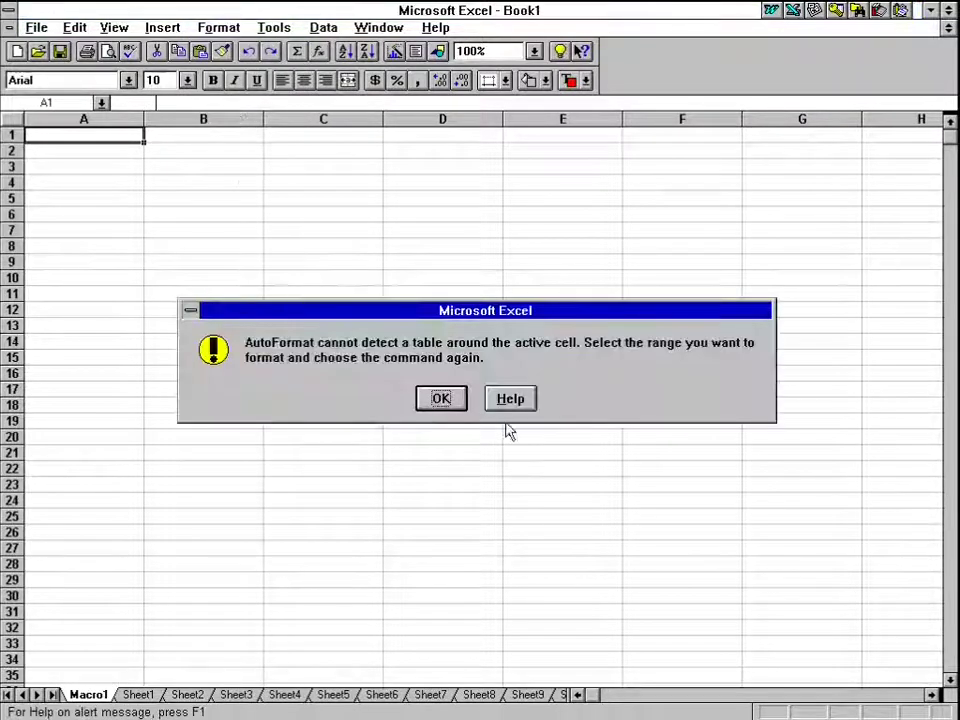
pyautogui.click(440, 398)
# Switch to Sheet4 and exit Excel without saving the changes in Book1
pyautogui.click(287, 695)
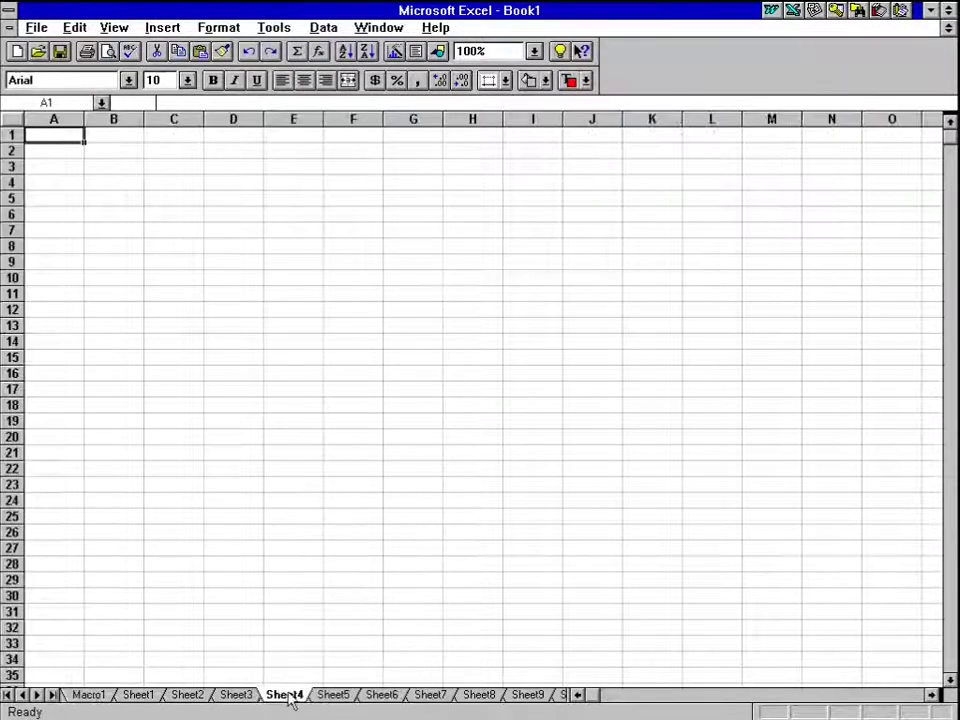
pyautogui.click(8, 10)
pyautogui.click(26, 118)
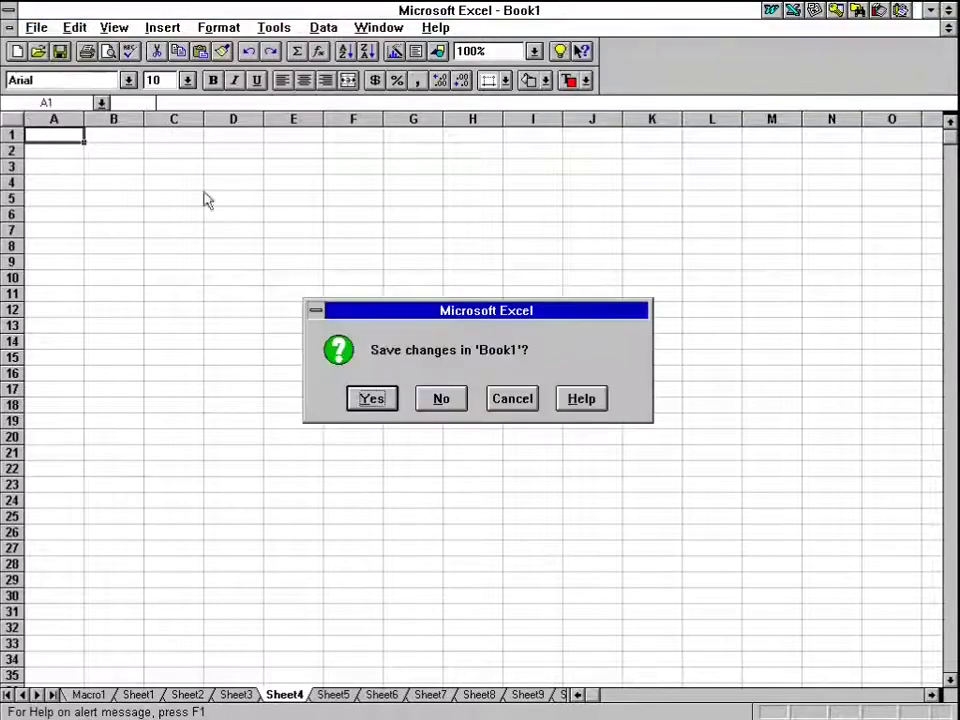
pyautogui.click(441, 398)
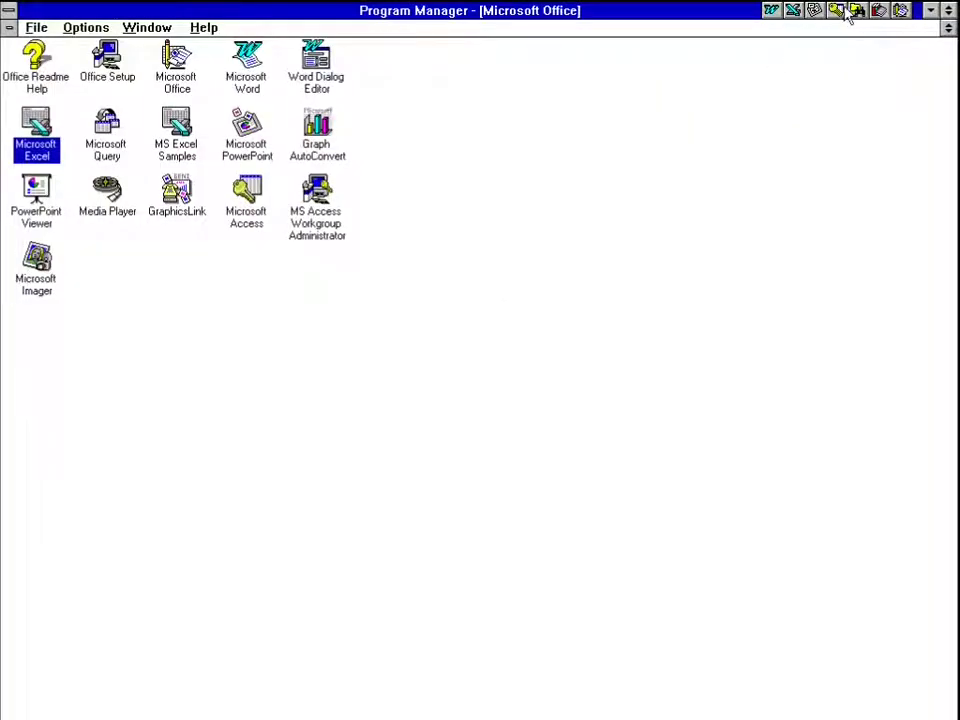
# Launch Microsoft Access and bring up its Help contents in place of the welcome Cue Card
pyautogui.click(853, 10)
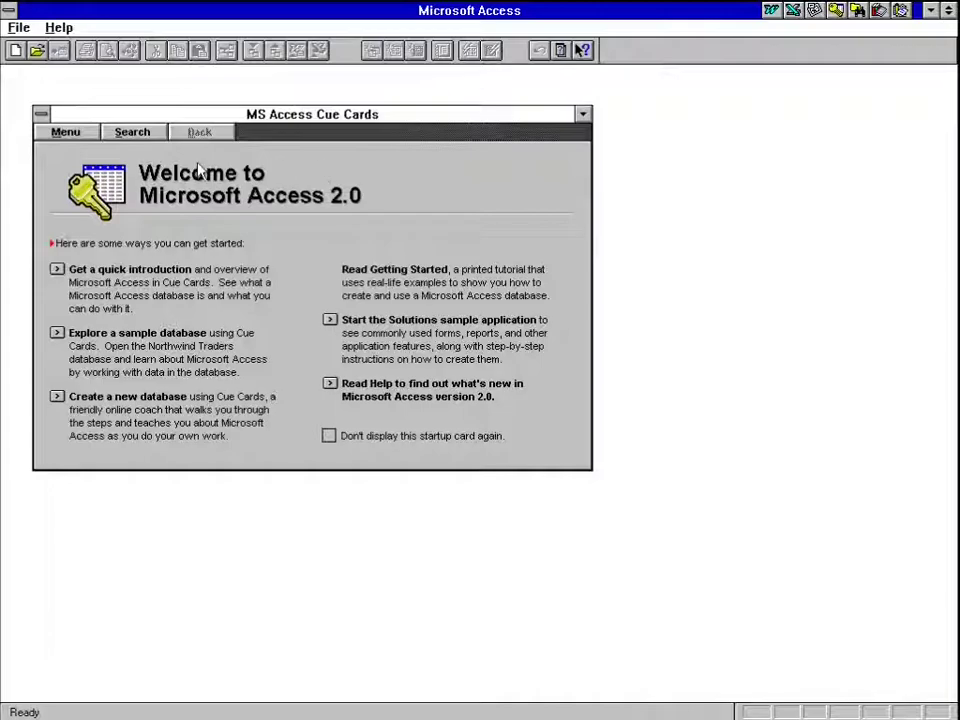
pyautogui.click(132, 132)
pyautogui.press('Escape')
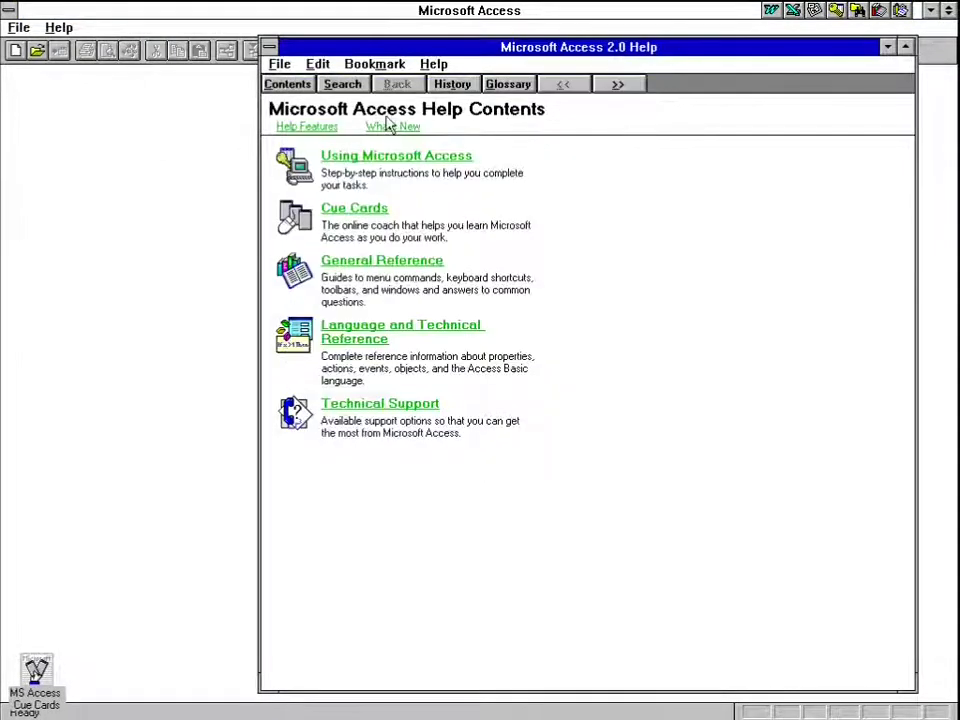
# Close the Microsoft Access 2.0 Help window and exit Access
pyautogui.click(268, 46)
pyautogui.click(263, 153)
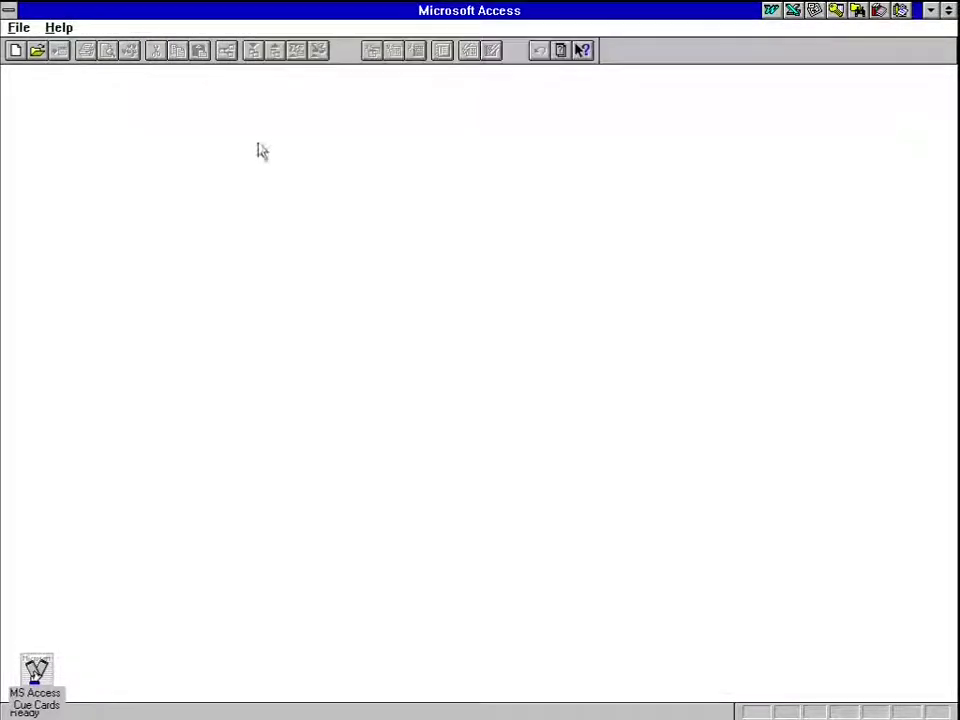
pyautogui.click(8, 12)
pyautogui.click(22, 76)
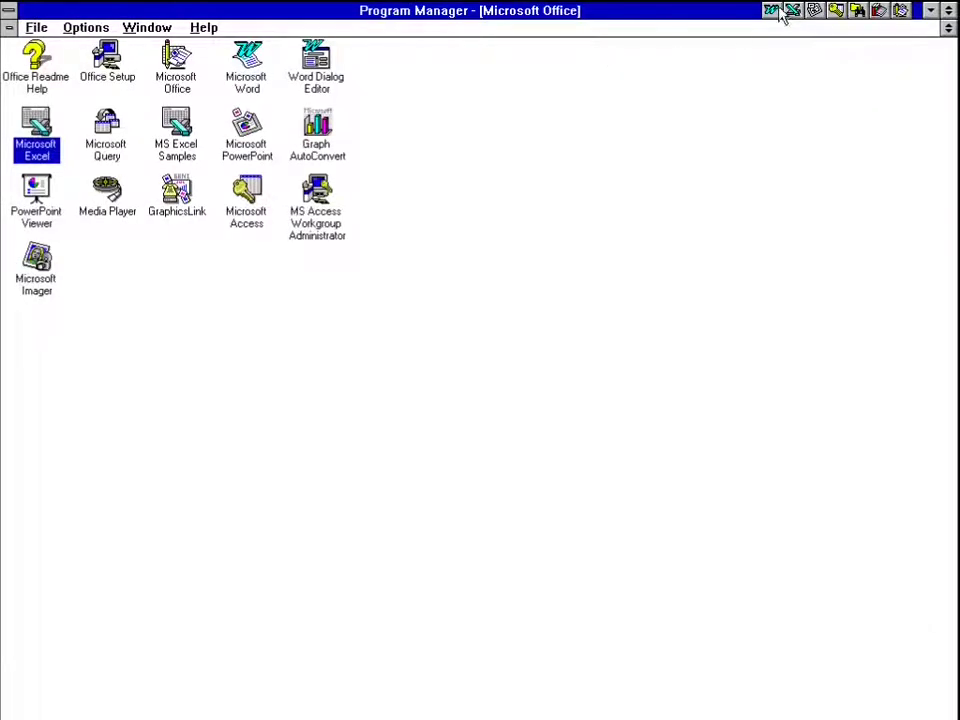
# Launch Microsoft Word, advance to the next Tip of the Day, and dismiss the tips
pyautogui.click(791, 12)
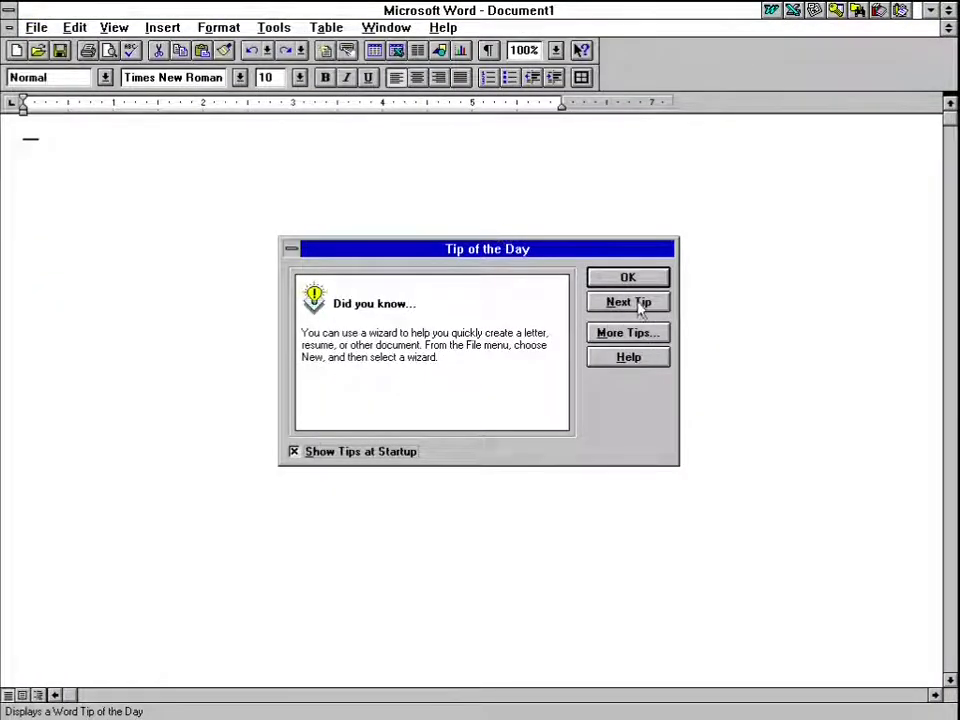
pyautogui.click(638, 303)
pyautogui.click(627, 277)
# Start Word's Quick Preview and view the opening of its Getting Started demonstration, cancelling it at the Creating section
pyautogui.click(443, 27)
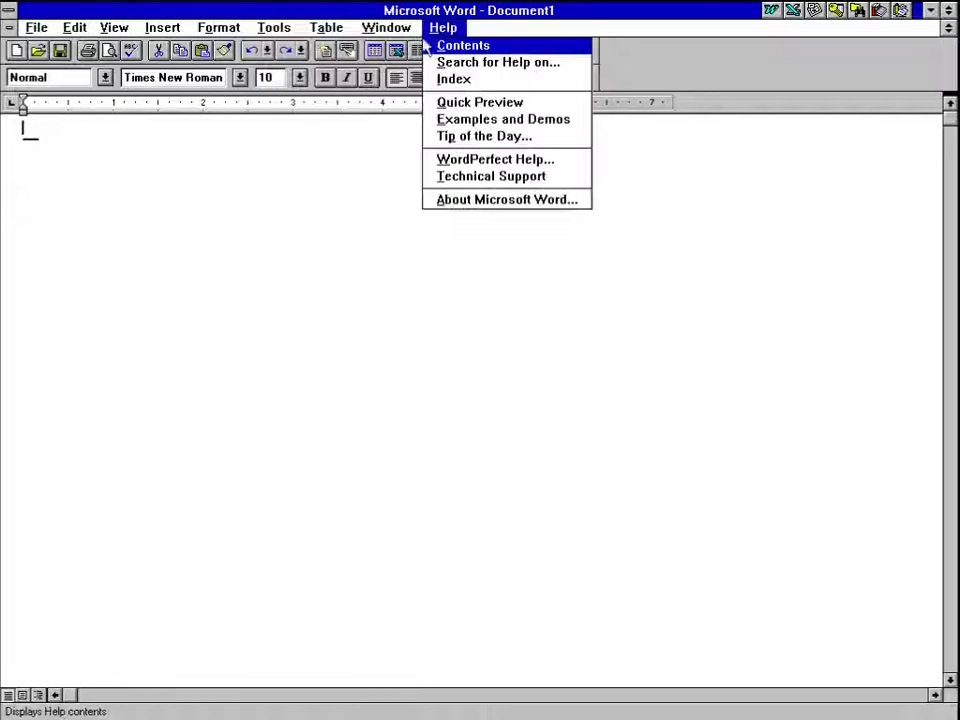
pyautogui.click(479, 103)
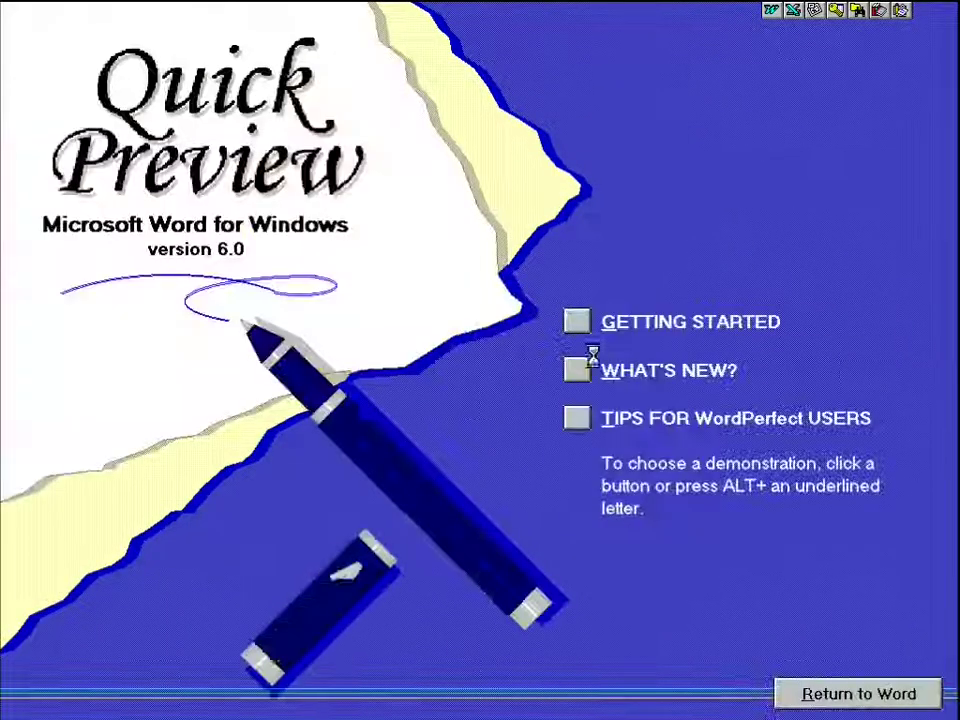
pyautogui.click(578, 326)
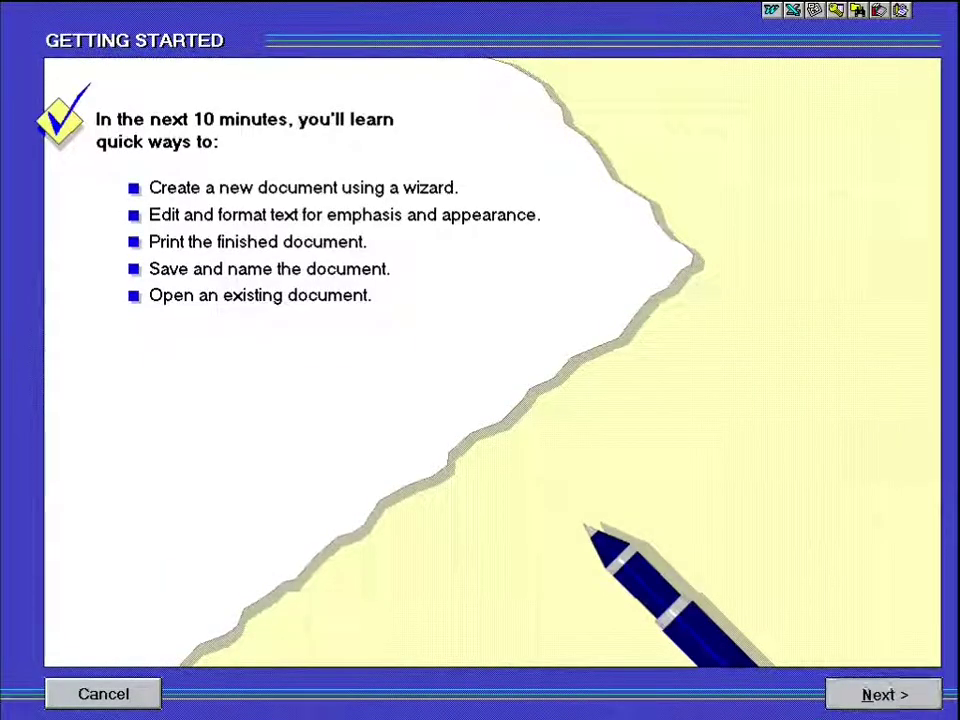
pyautogui.click(835, 706)
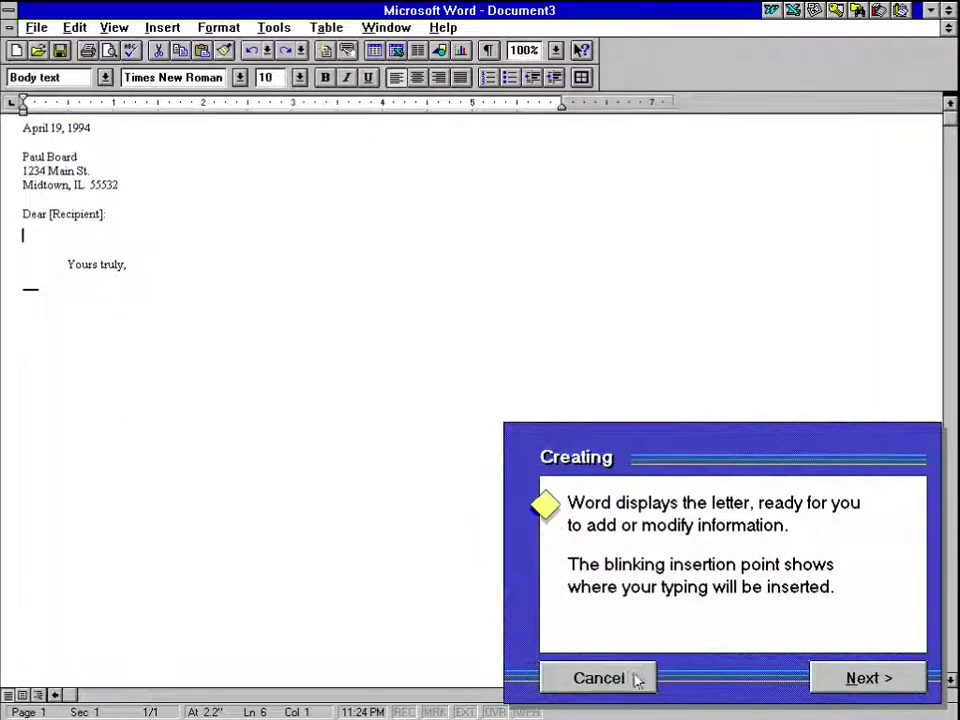
pyautogui.click(638, 680)
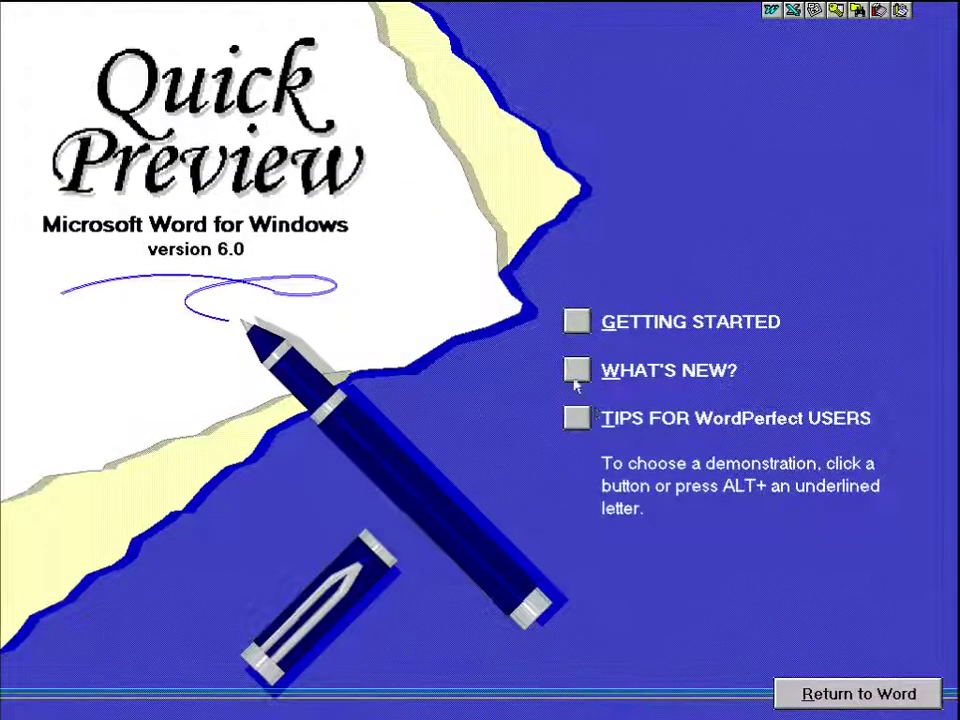
# View the What's New? demonstration up to AutoCorrect, cancel it, and return to Word
pyautogui.click(576, 371)
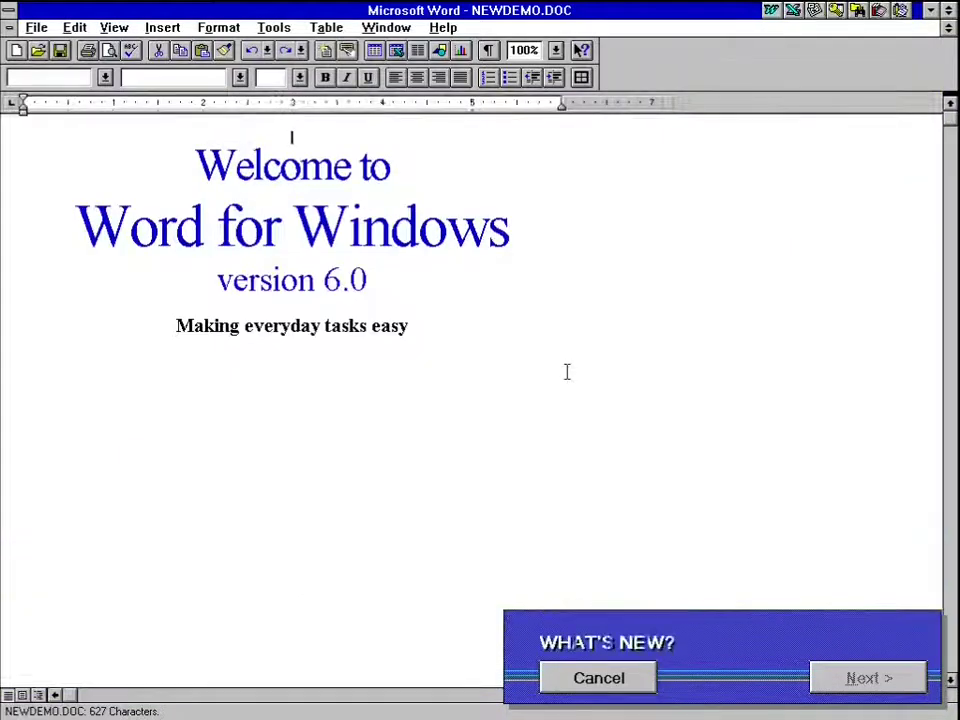
pyautogui.click(840, 686)
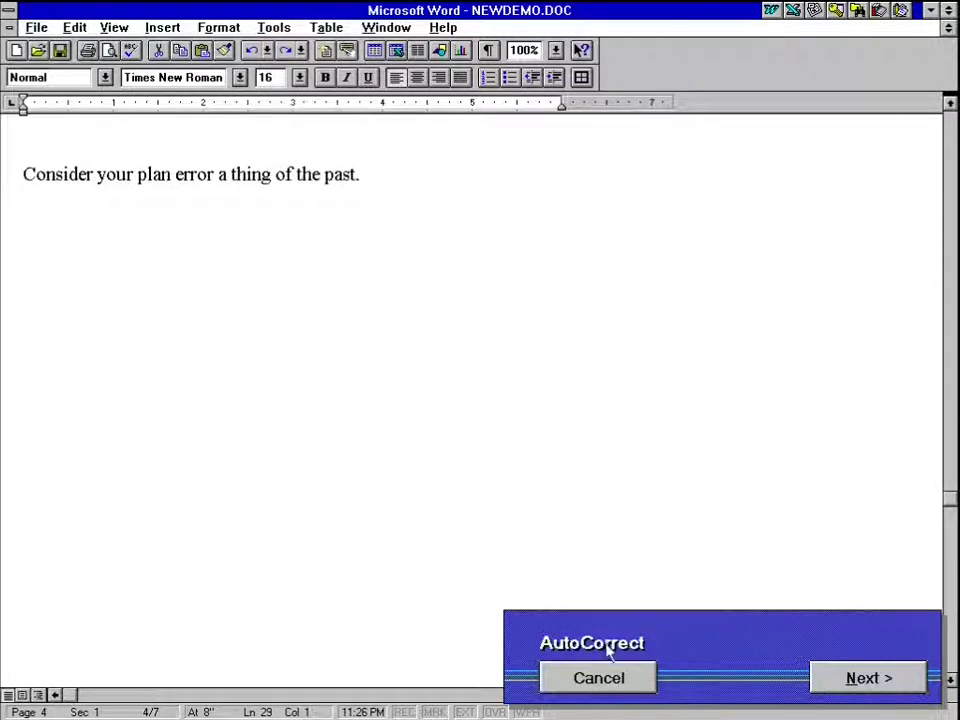
pyautogui.click(600, 685)
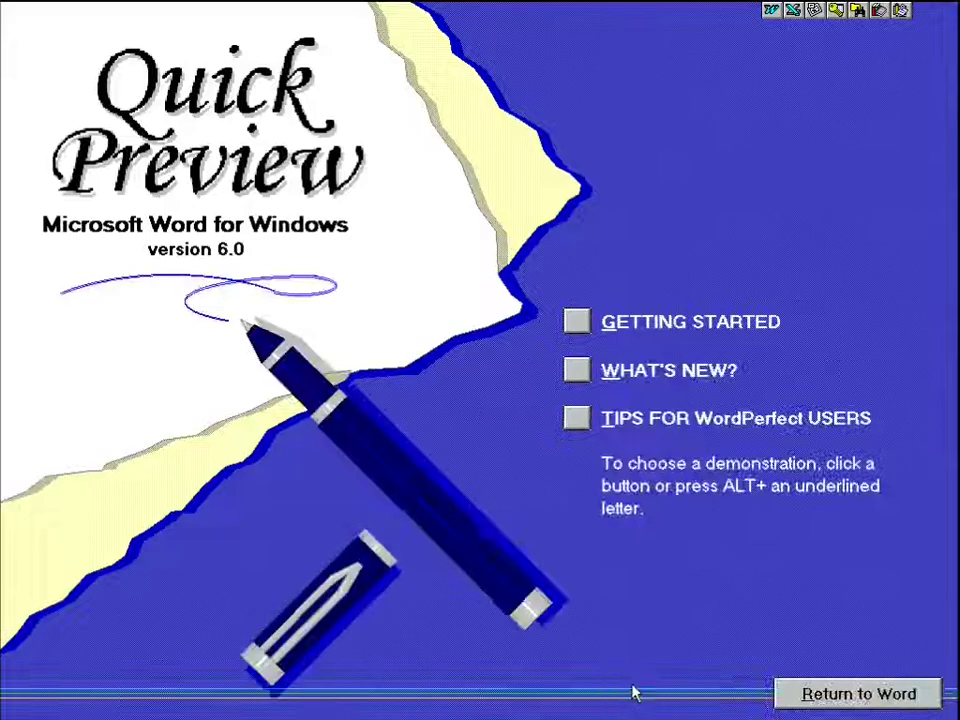
pyautogui.click(777, 700)
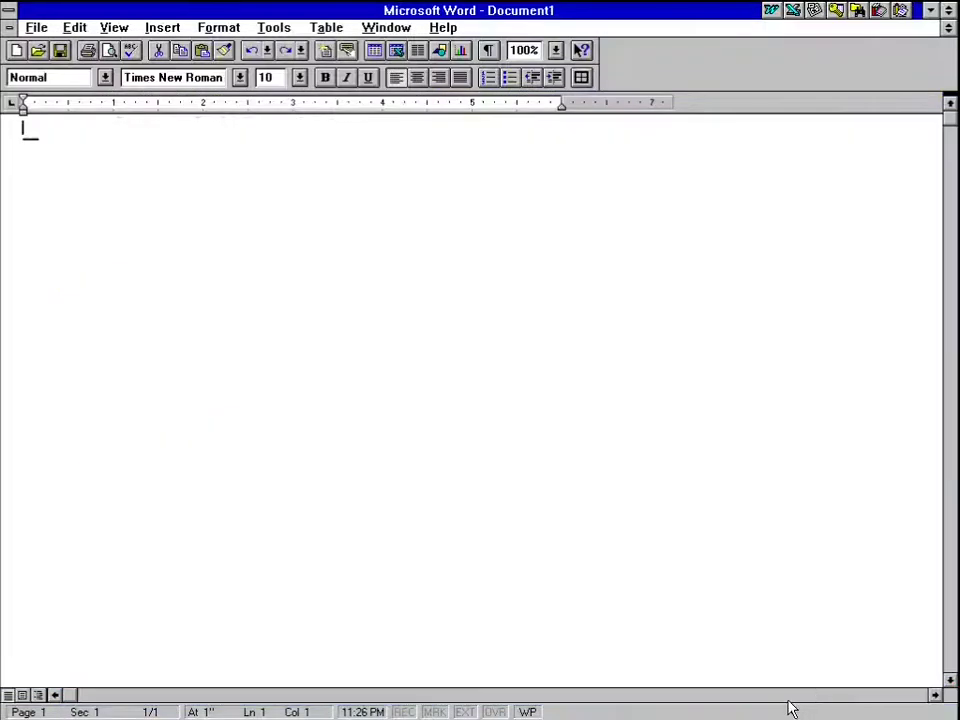
# Insert a Microsoft Graph chart and set its 1st Qtr values to 77 for East, 96 for West and 97 for North
pyautogui.click(439, 50)
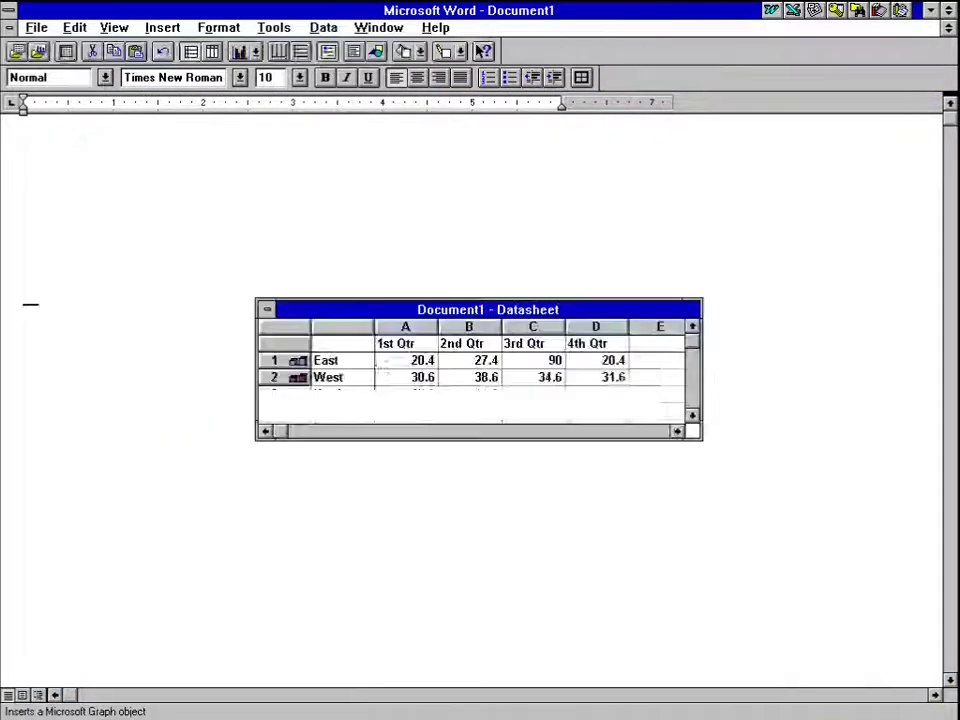
pyautogui.click(400, 383)
pyautogui.write('96')
pyautogui.press('Return')
pyautogui.write('9')
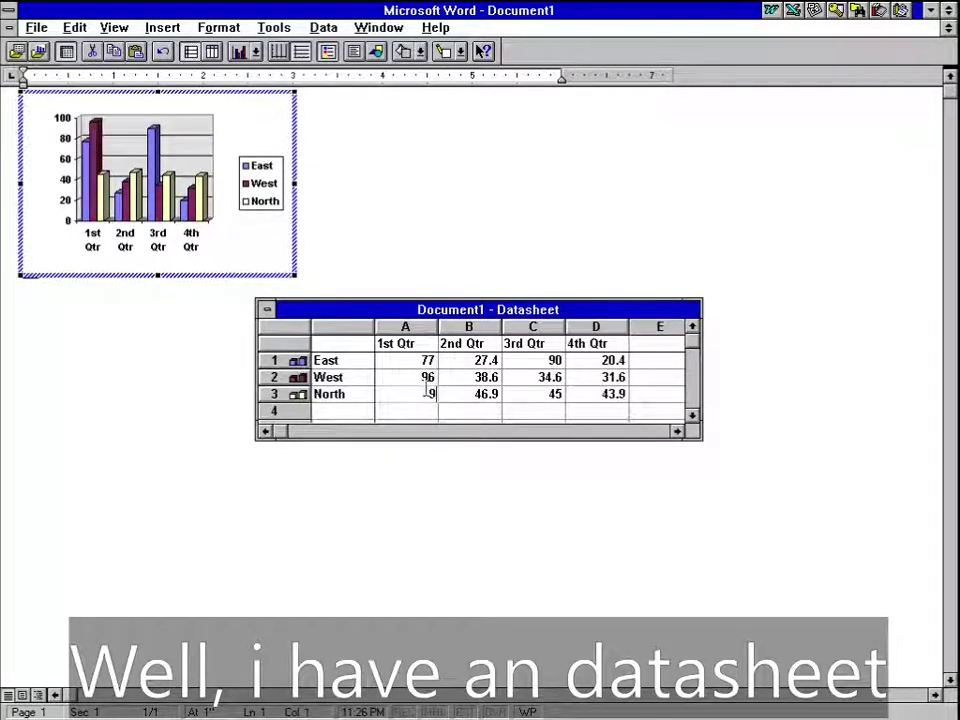
pyautogui.write('7')
pyautogui.press('Tab')
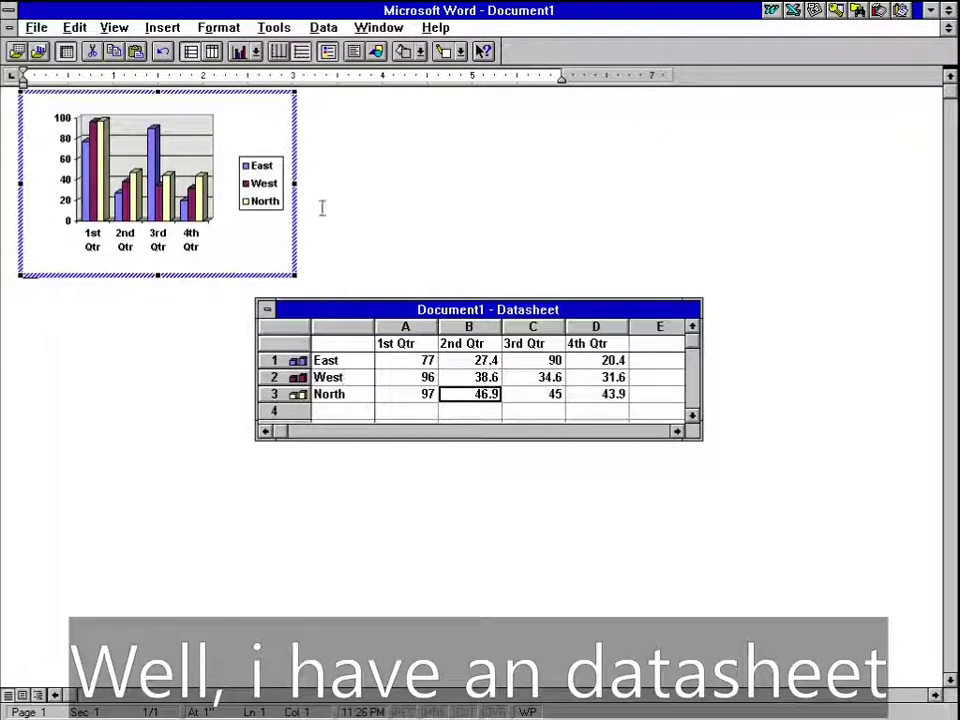
# Close the chart's datasheet and add the line "that's how much subs I really have." below the chart
pyautogui.click(267, 309)
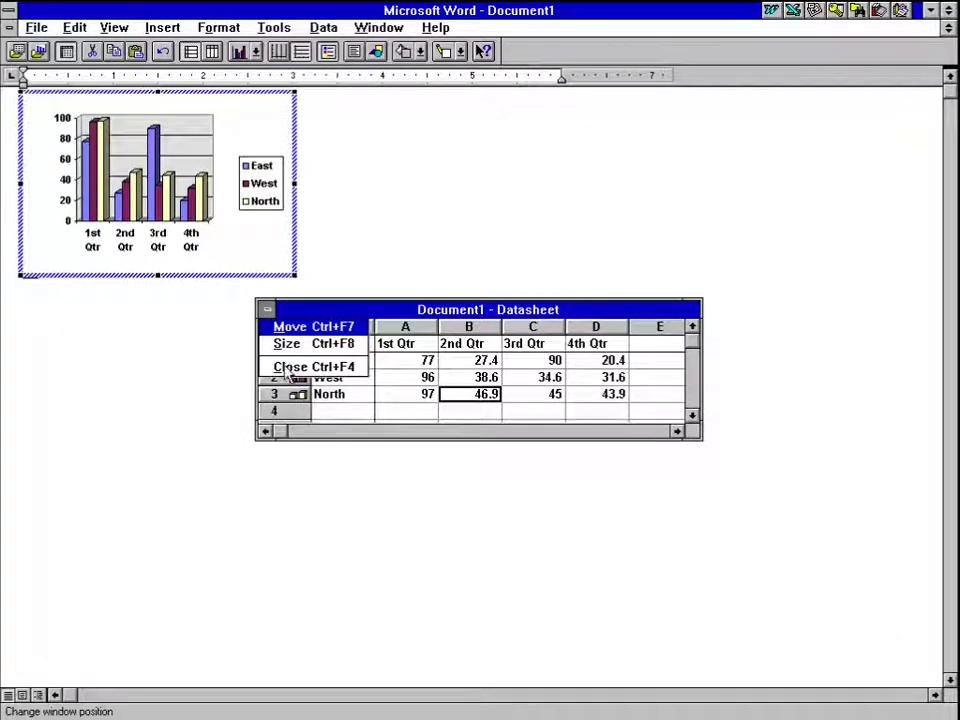
pyautogui.click(290, 367)
pyautogui.click(285, 375)
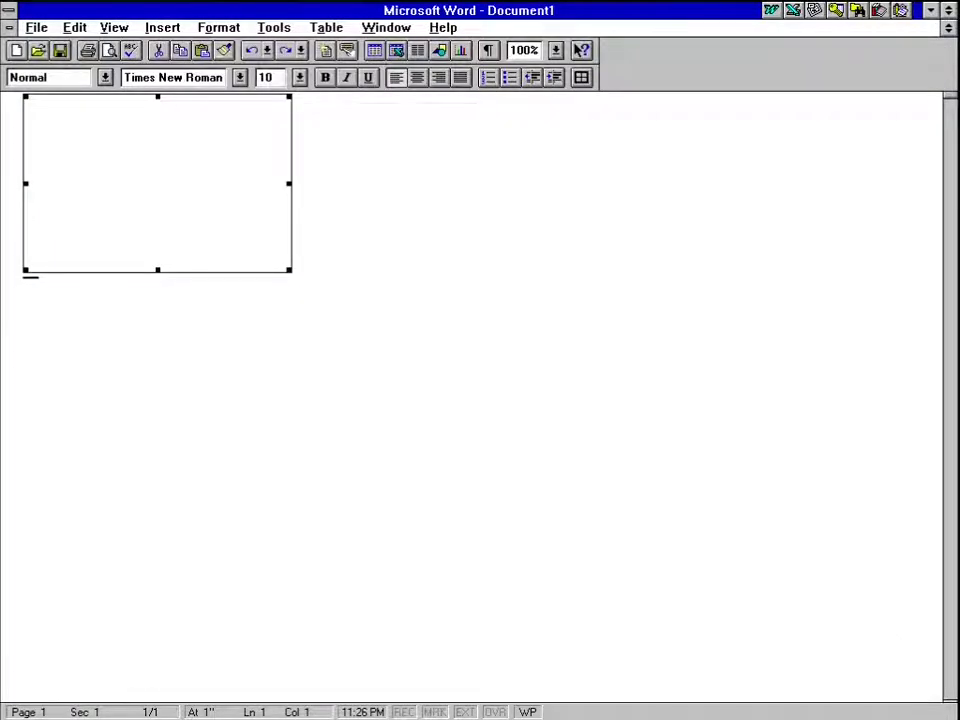
pyautogui.click(364, 390)
pyautogui.write("that's how much subs I really have.")
# Format the document in three columns and add a new line reading "gggg" below the sentence
pyautogui.click(417, 51)
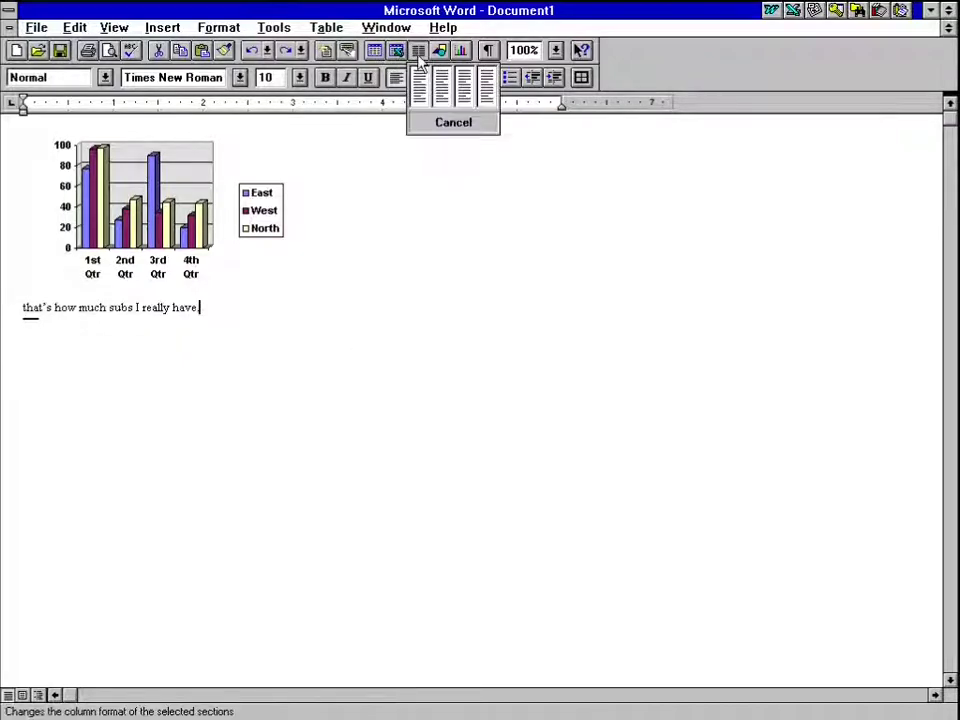
pyautogui.click(457, 140)
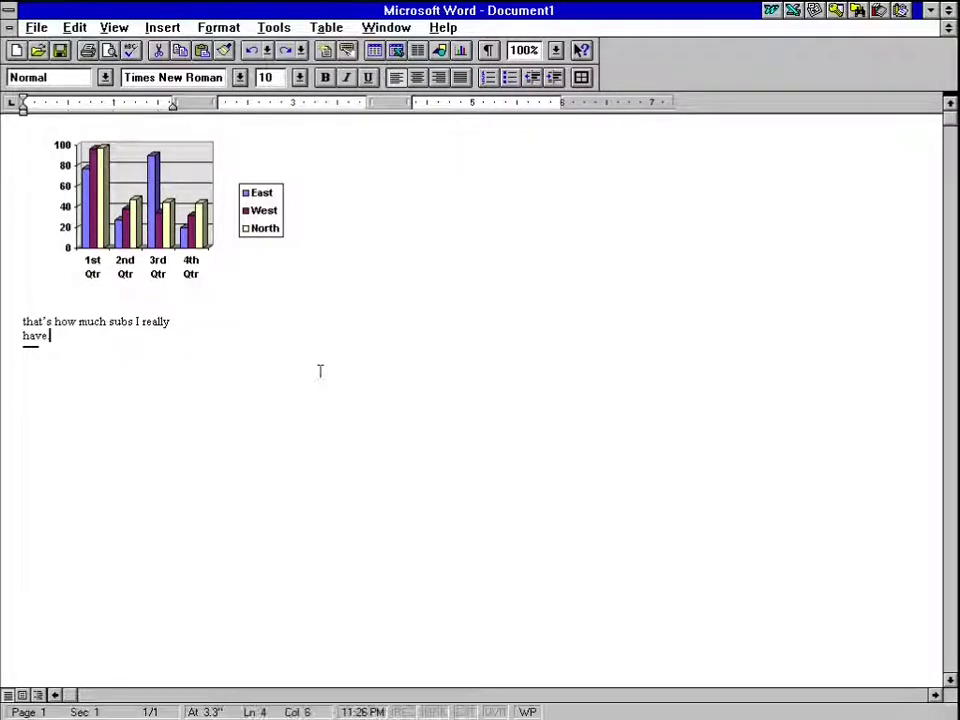
pyautogui.press('Return')
pyautogui.write('gaga')
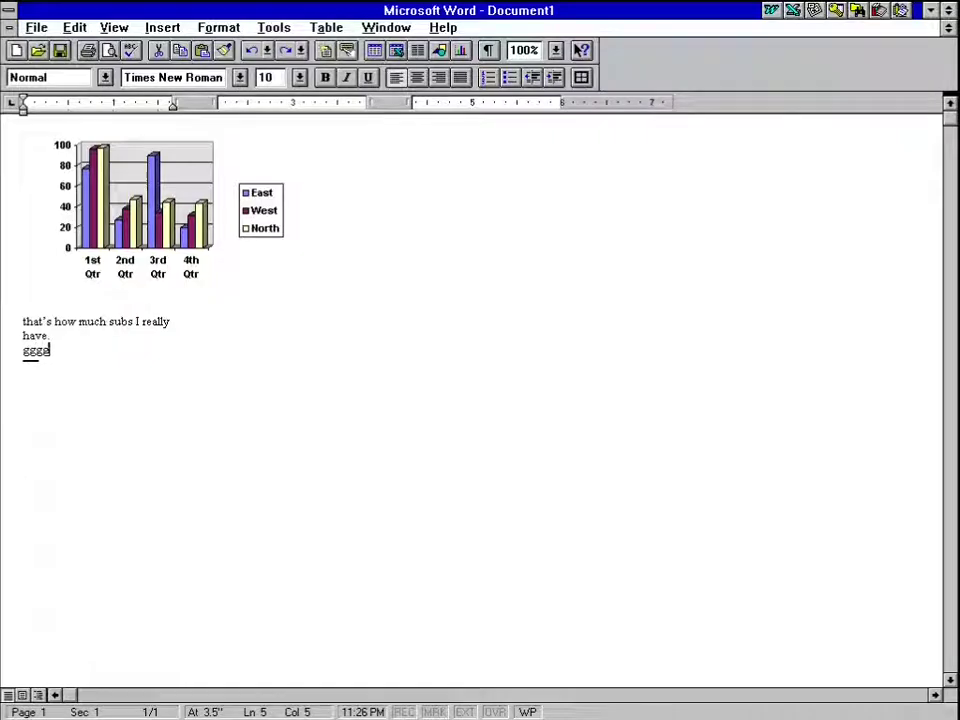
# Browse the symbols available for insertion, preview the ® character, and close the Symbol dialog without inserting anything
pyautogui.click(273, 27)
pyautogui.moveTo(440, 30)
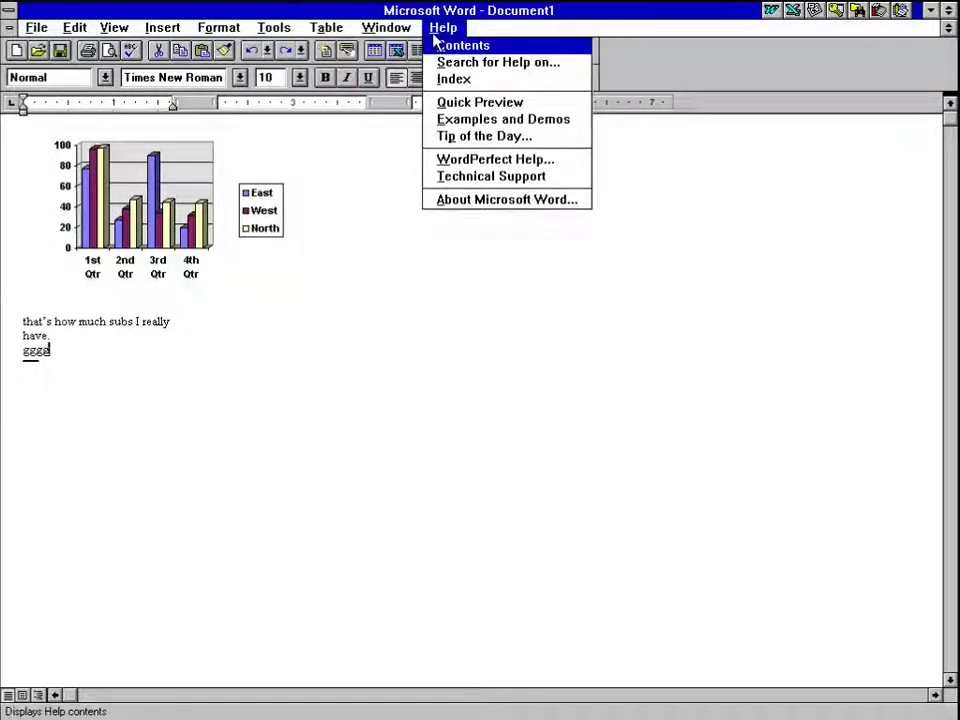
pyautogui.click(273, 27)
pyautogui.click(162, 27)
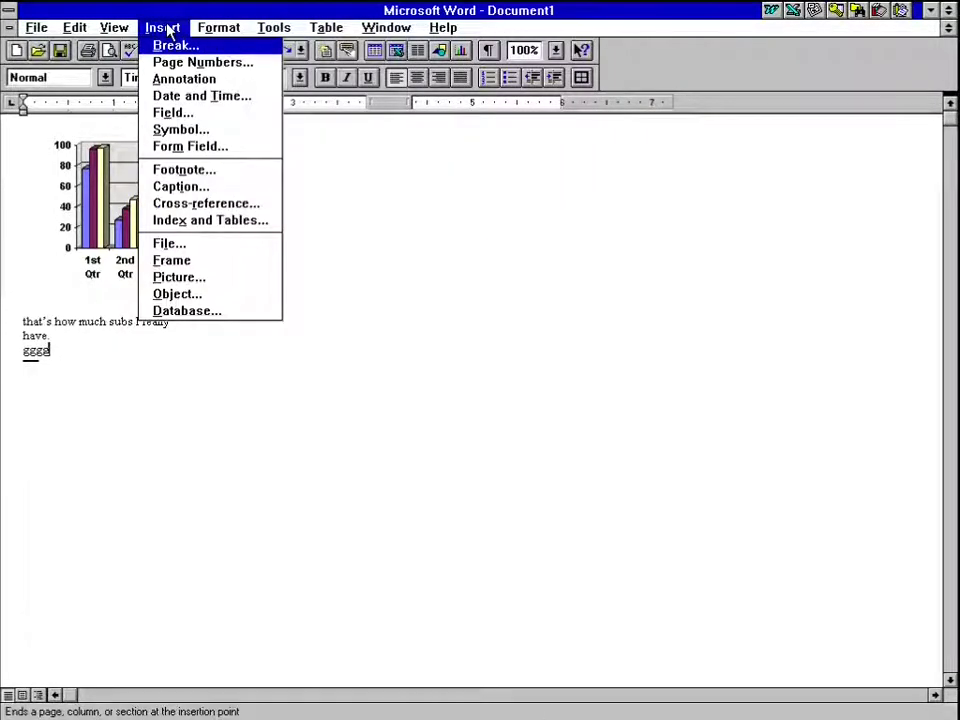
pyautogui.click(180, 129)
pyautogui.click(420, 518)
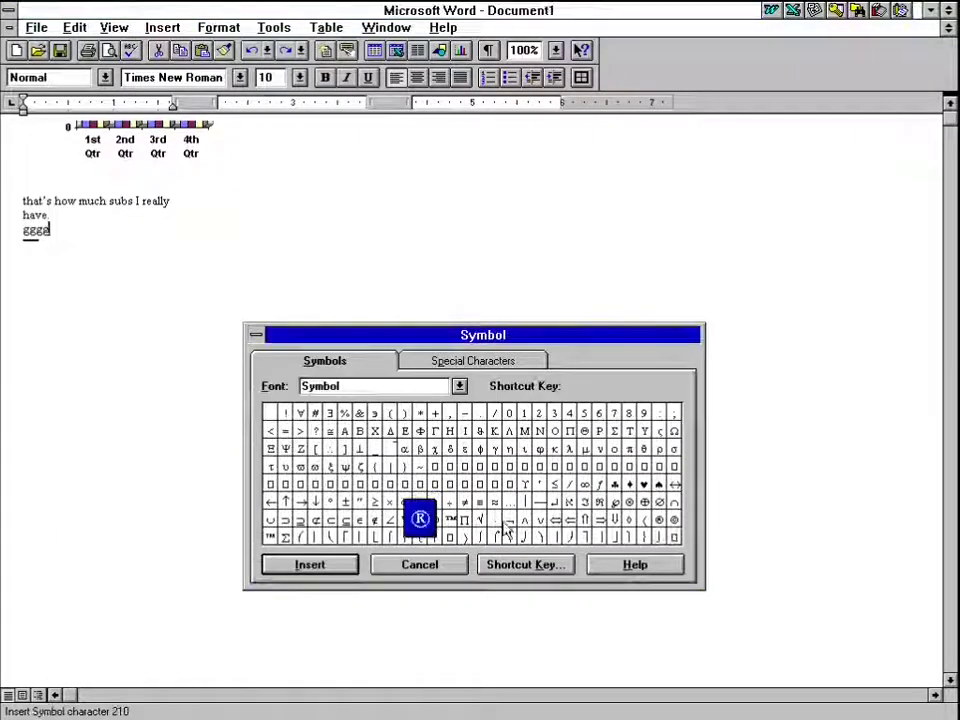
pyautogui.press('Escape')
# Show the document in Print Preview, then exit Word without saving Document1
pyautogui.click(62, 30)
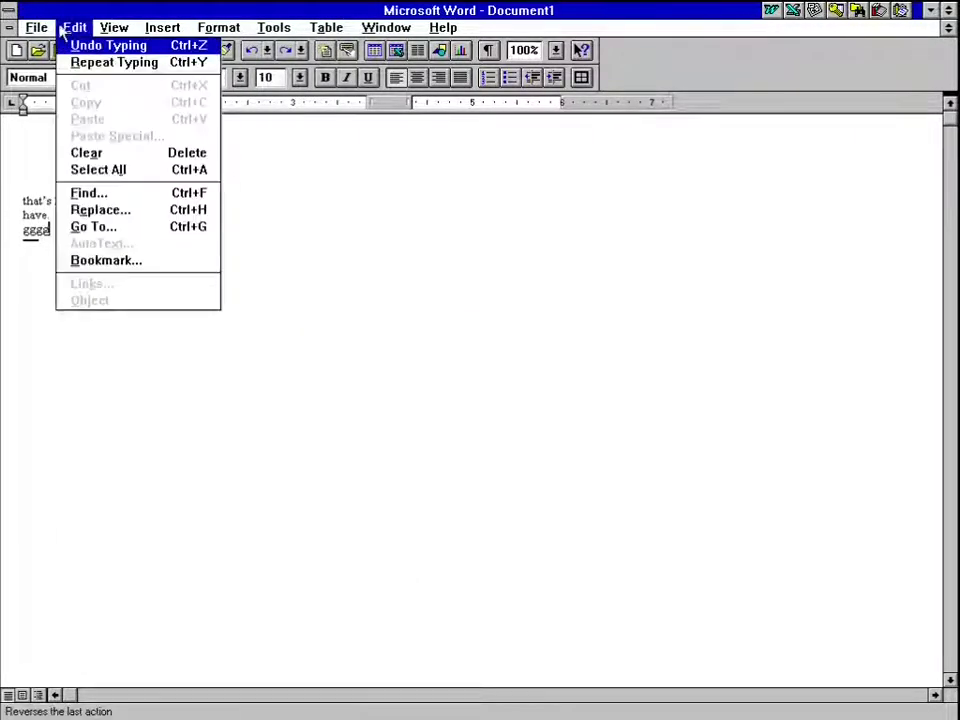
pyautogui.click(38, 27)
pyautogui.click(72, 233)
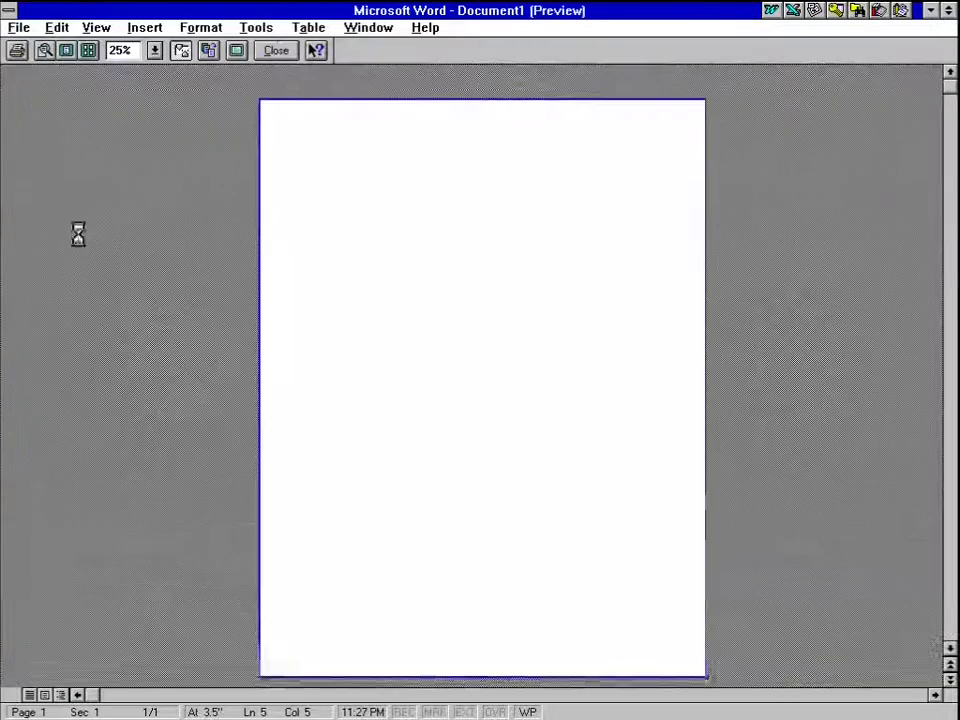
pyautogui.click(30, 28)
pyautogui.click(59, 275)
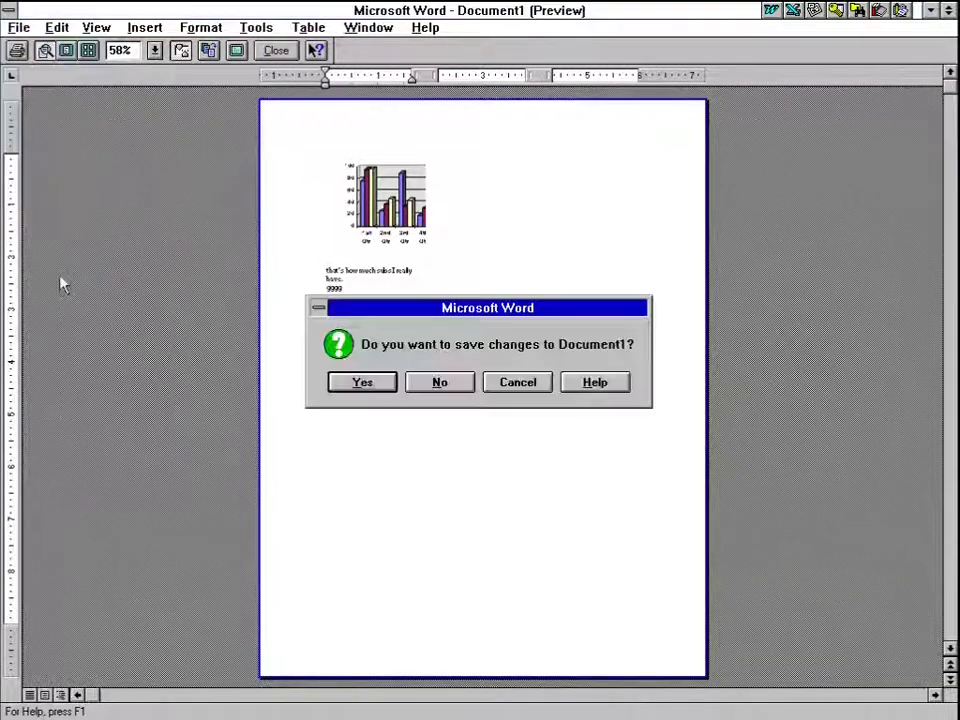
pyautogui.click(407, 389)
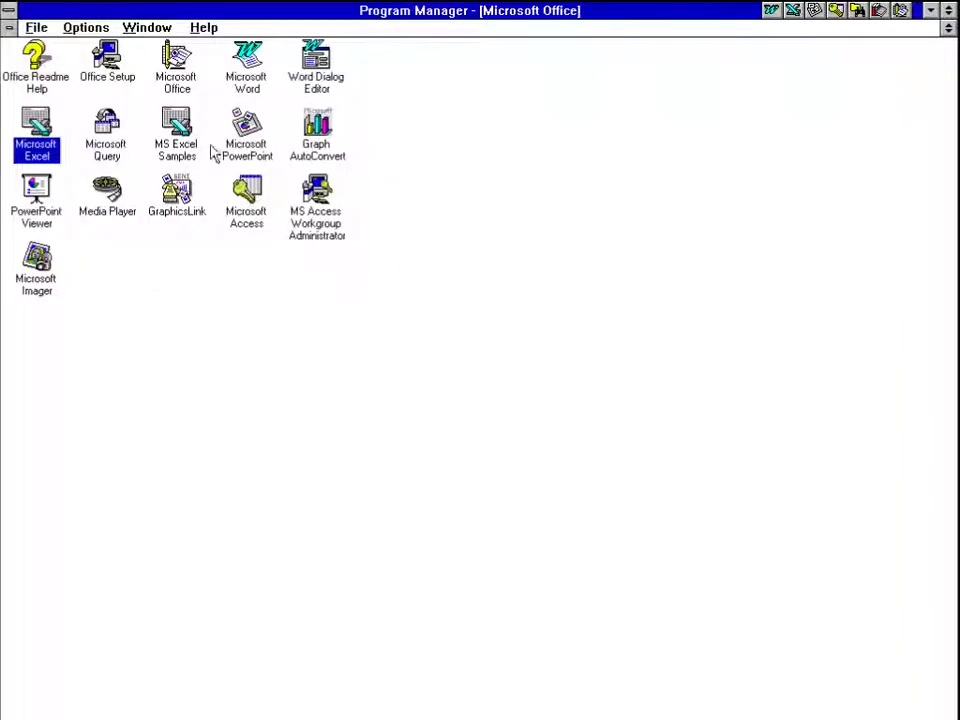
# Try to open Microsoft Office, then view the Graph AutoConvert settings and cancel them
pyautogui.doubleClick(185, 80)
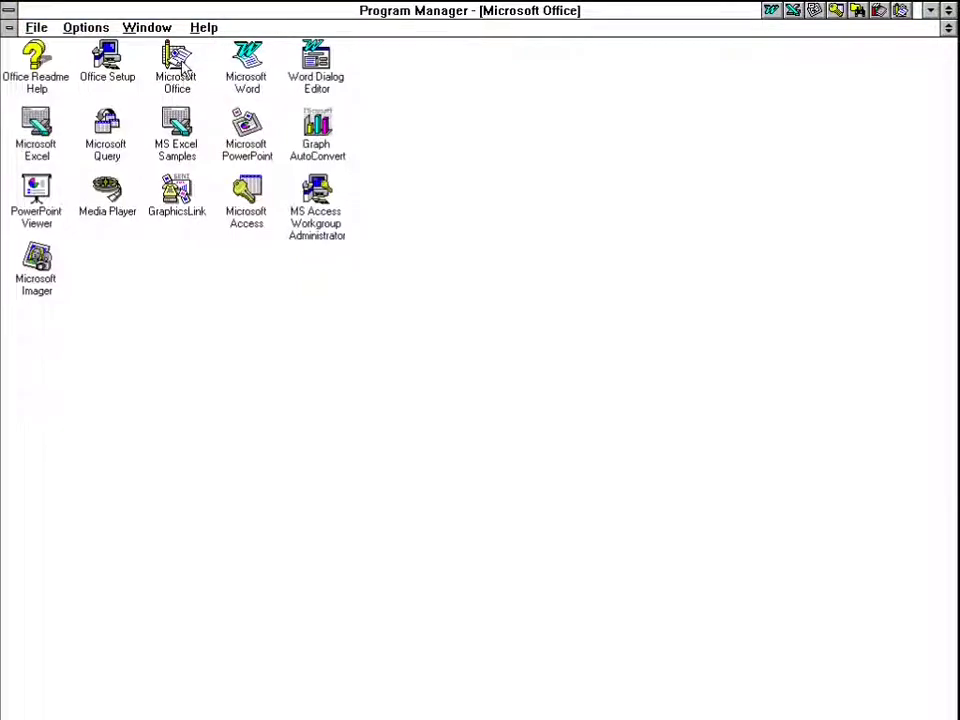
pyautogui.doubleClick(176, 60)
pyautogui.doubleClick(318, 130)
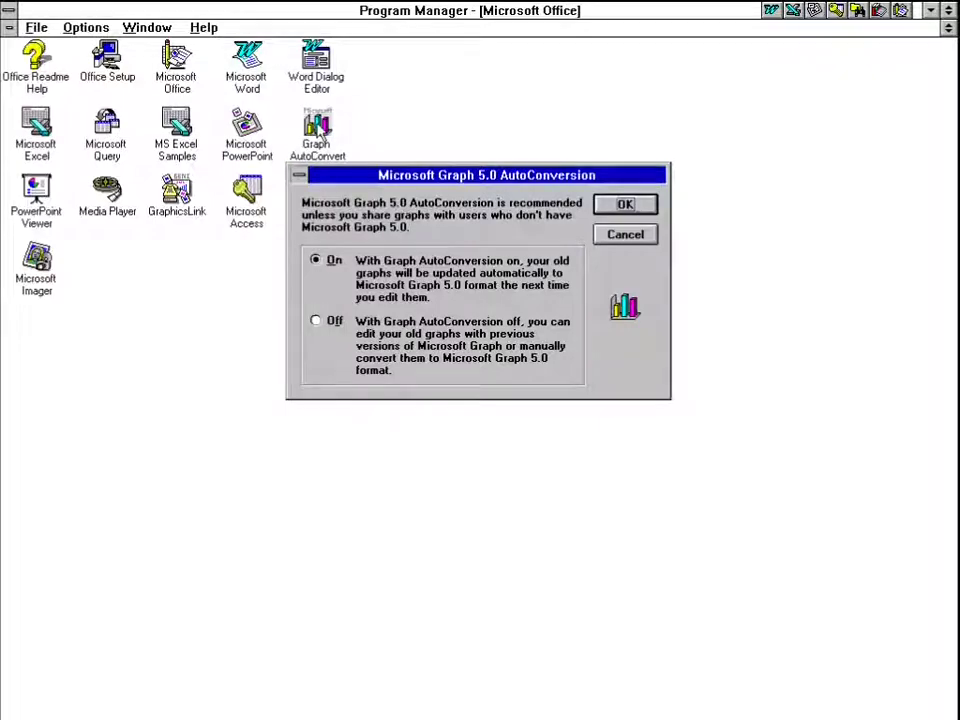
pyautogui.click(615, 232)
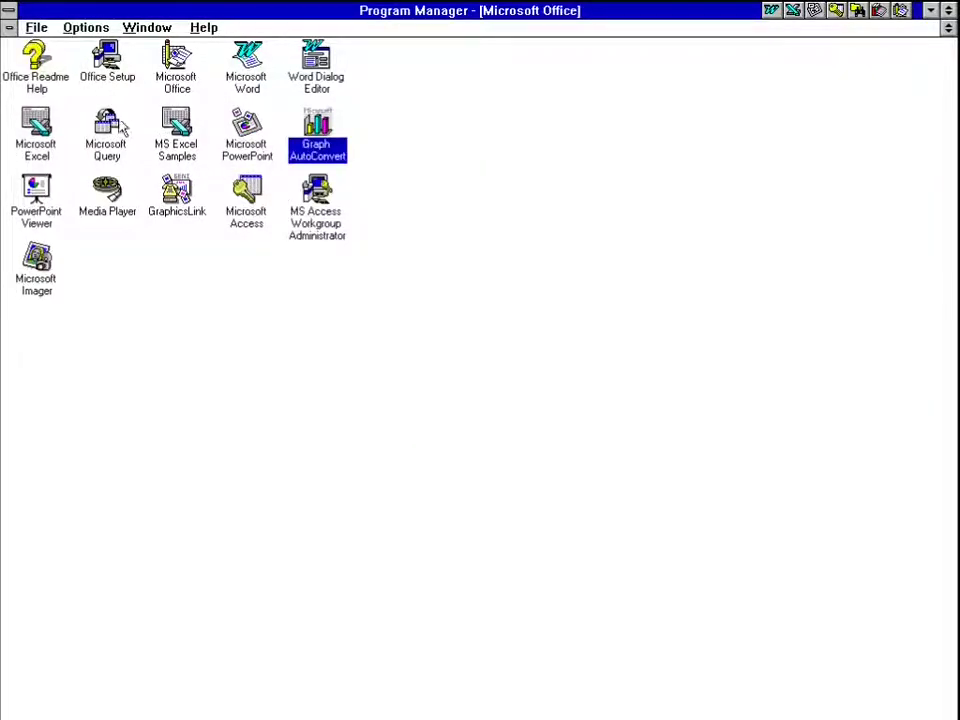
# Launch Microsoft Query, close its Cue Cards, and view the program's About information
pyautogui.doubleClick(112, 122)
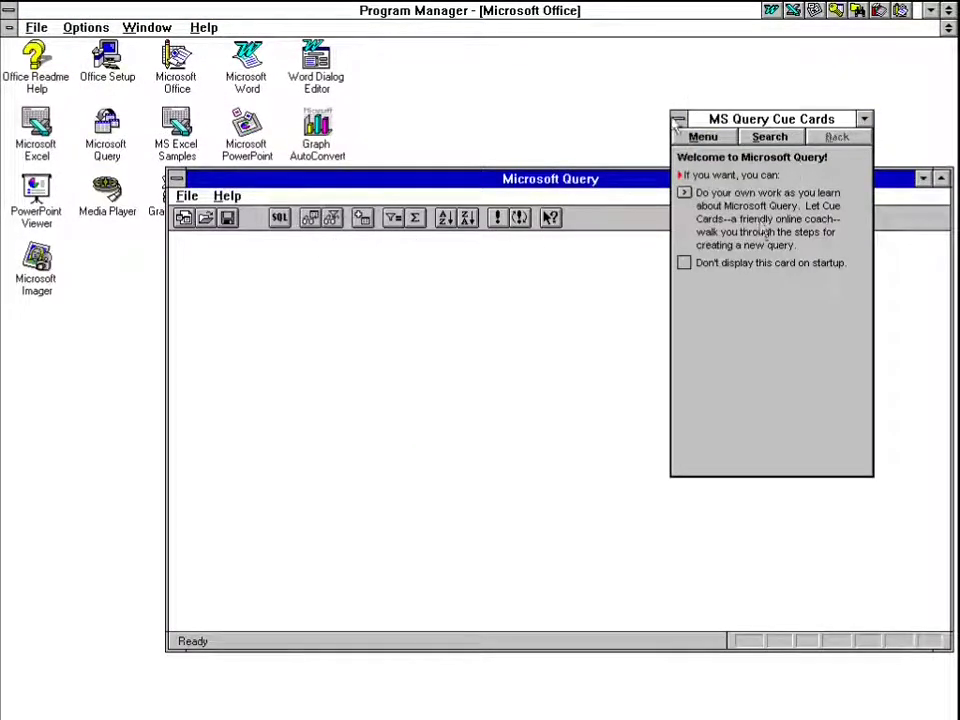
pyautogui.click(677, 122)
pyautogui.click(722, 225)
pyautogui.click(227, 196)
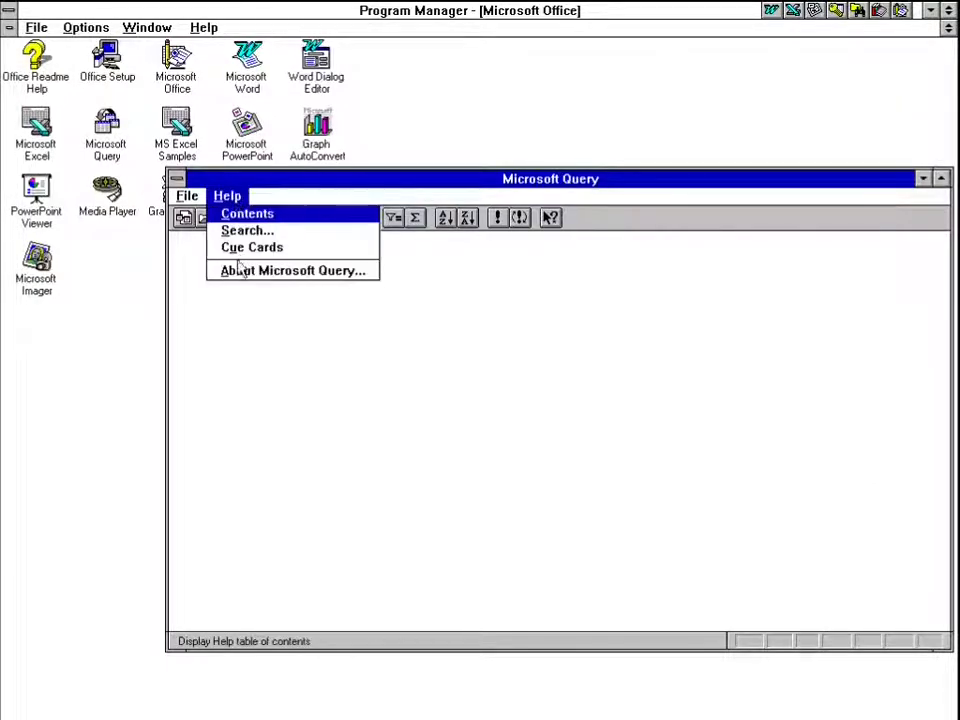
pyautogui.click(242, 270)
pyautogui.click(617, 209)
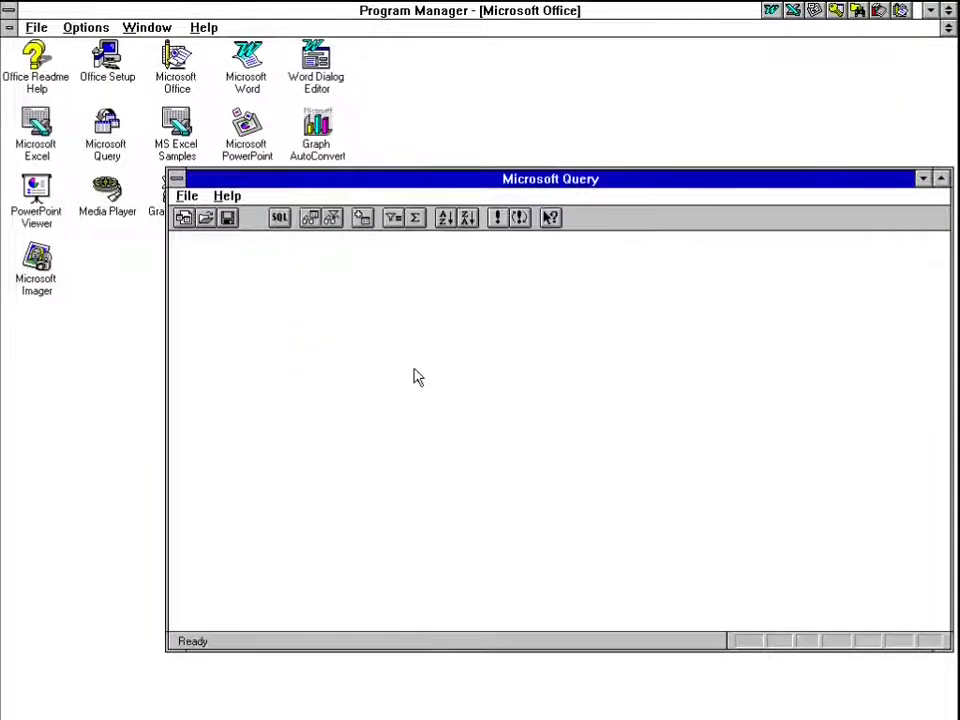
# Create a new query without adding any tables, check its empty field list, and close Microsoft Query
pyautogui.click(187, 196)
pyautogui.click(190, 212)
pyautogui.click(604, 226)
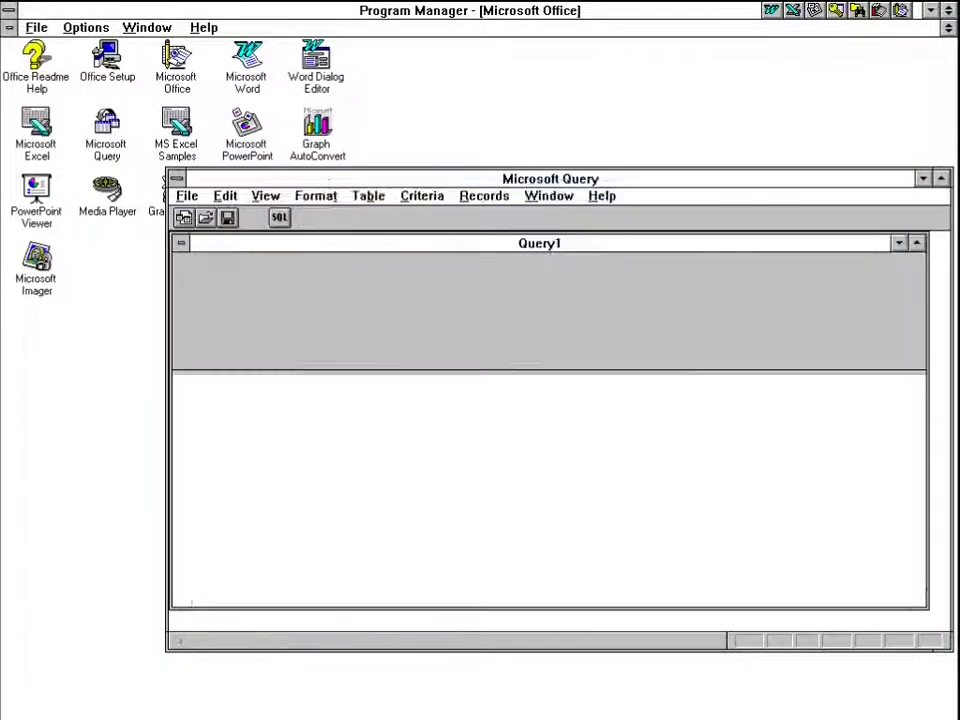
pyautogui.click(646, 228)
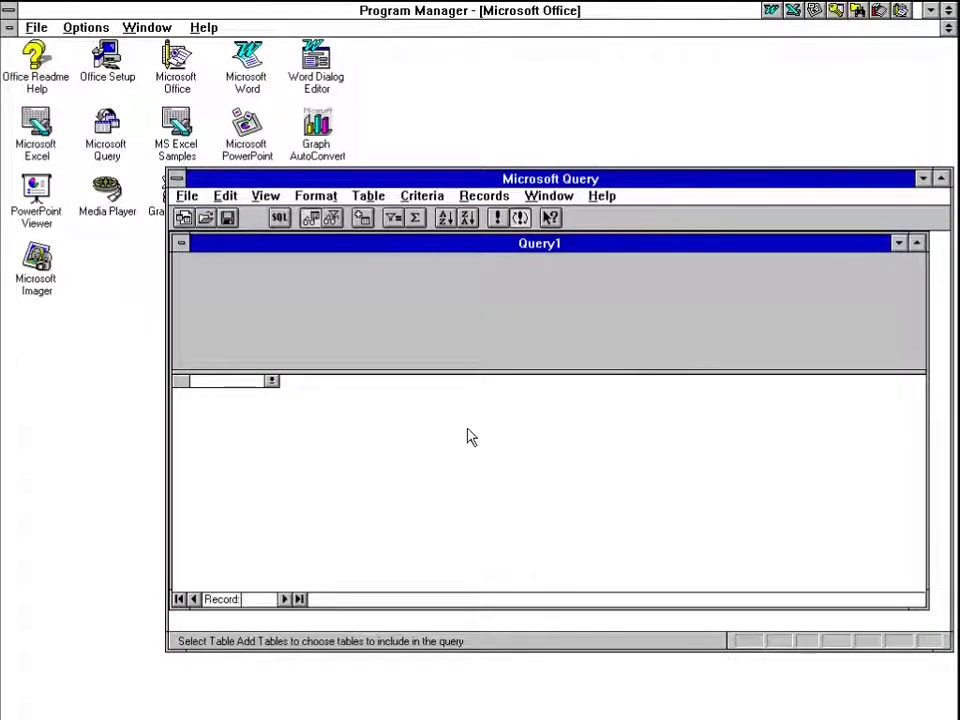
pyautogui.click(271, 381)
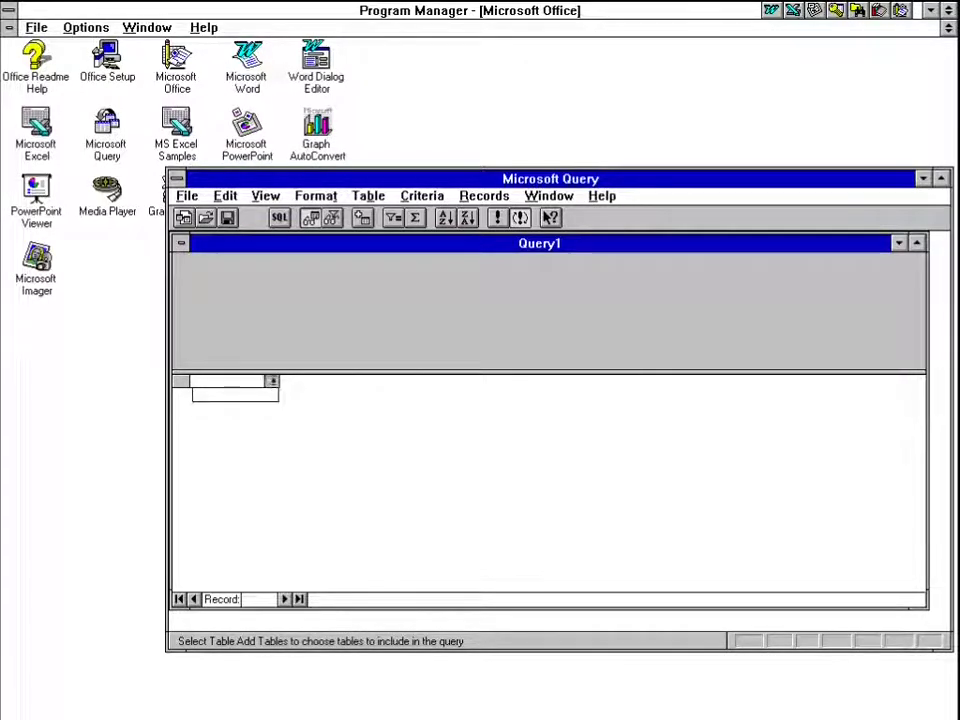
pyautogui.click(176, 178)
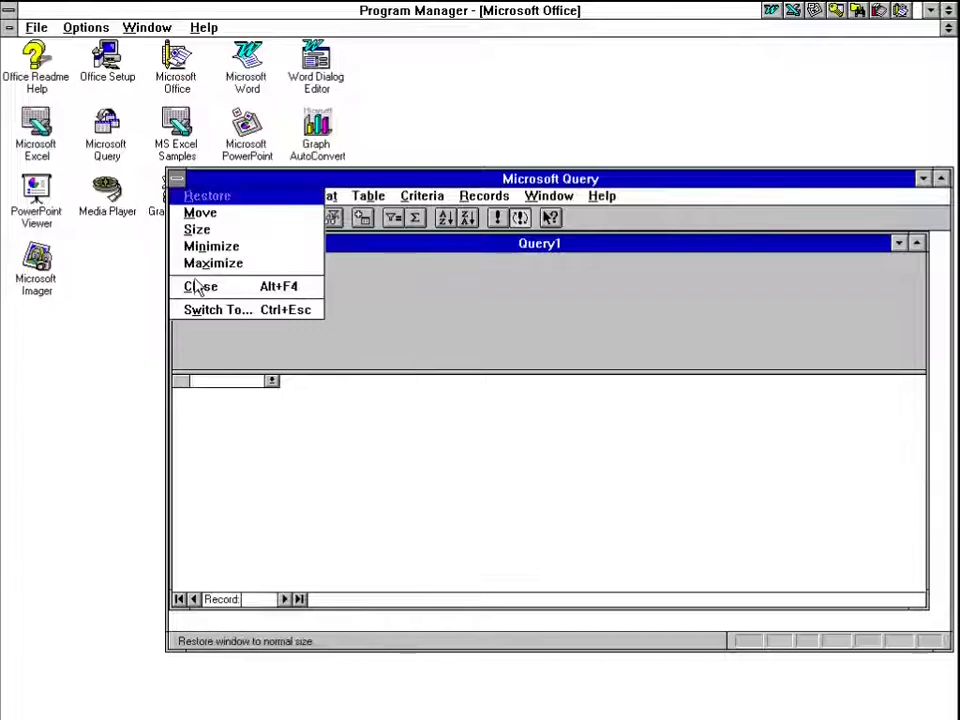
pyautogui.click(199, 287)
# Open Media Player for a brief look and exit it
pyautogui.doubleClick(107, 192)
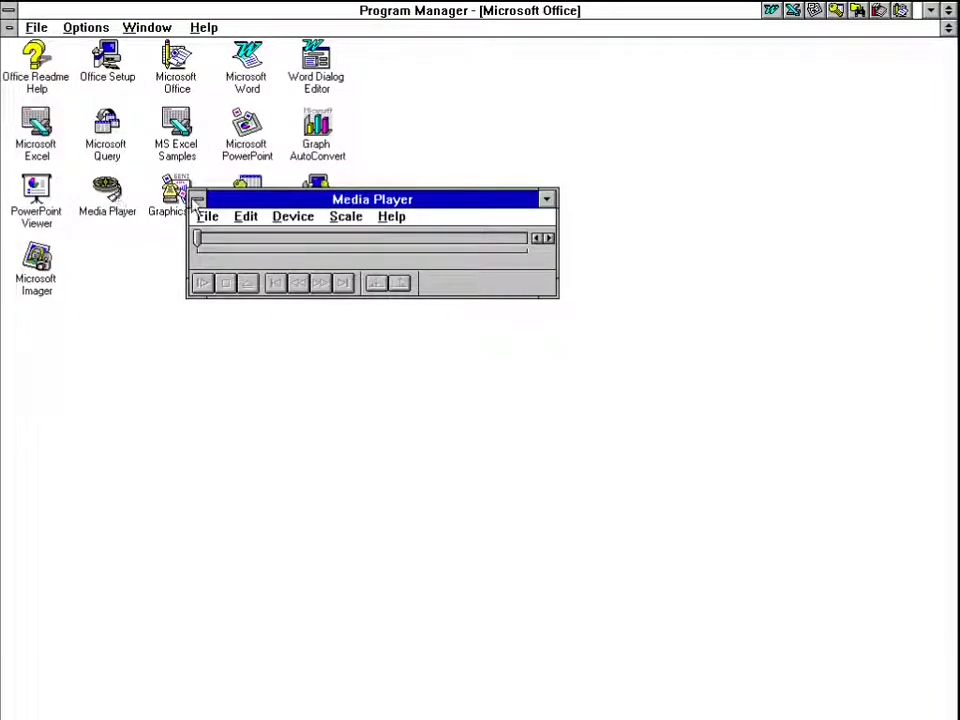
pyautogui.click(207, 216)
pyautogui.click(214, 273)
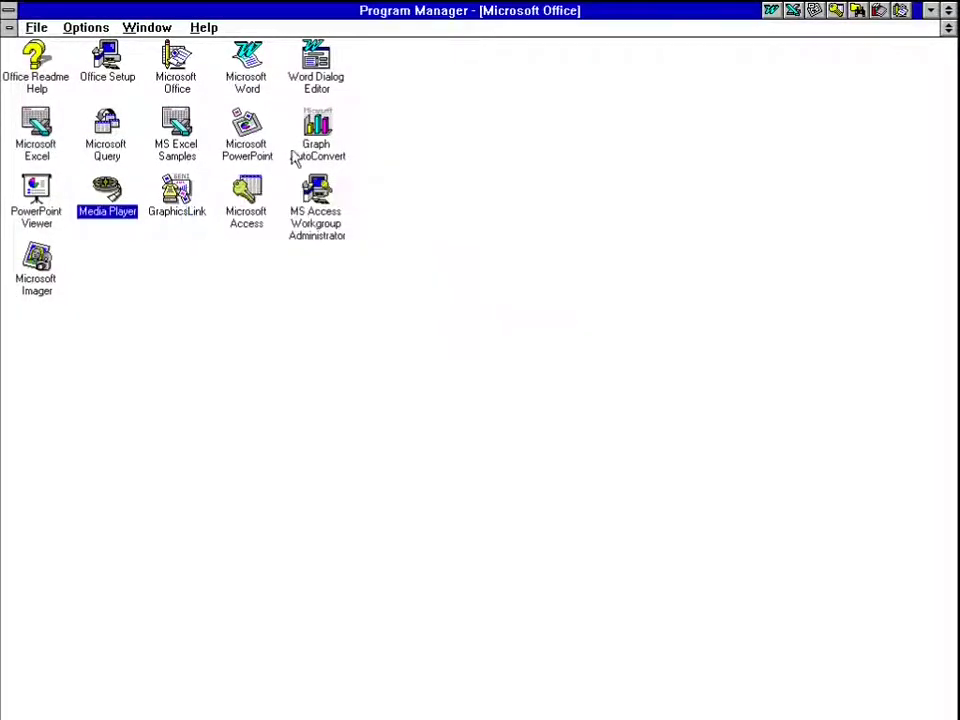
# Launch Microsoft PowerPoint, start its Quick Preview tour, and go through the opening screens on creating and supporting presentations
pyautogui.doubleClick(247, 143)
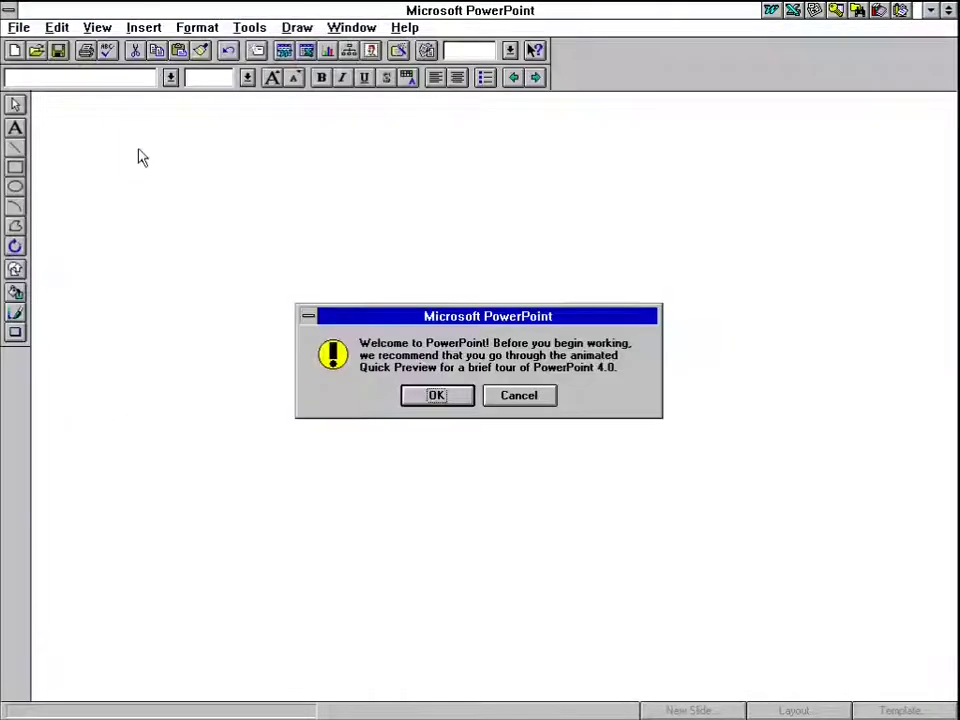
pyautogui.click(439, 397)
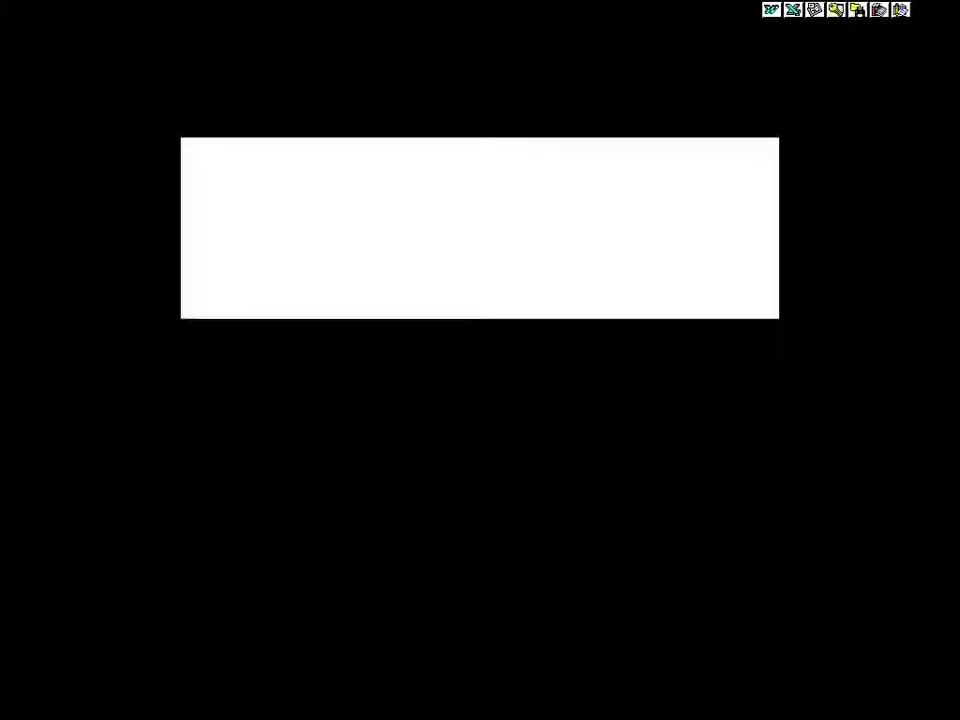
pyautogui.click(328, 536)
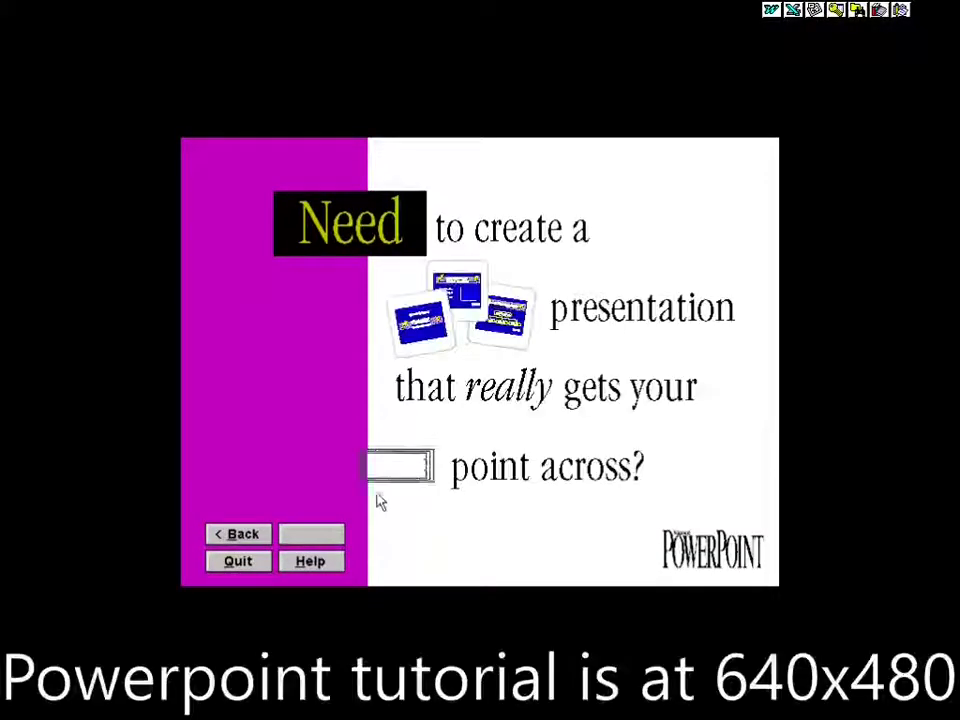
pyautogui.click(328, 536)
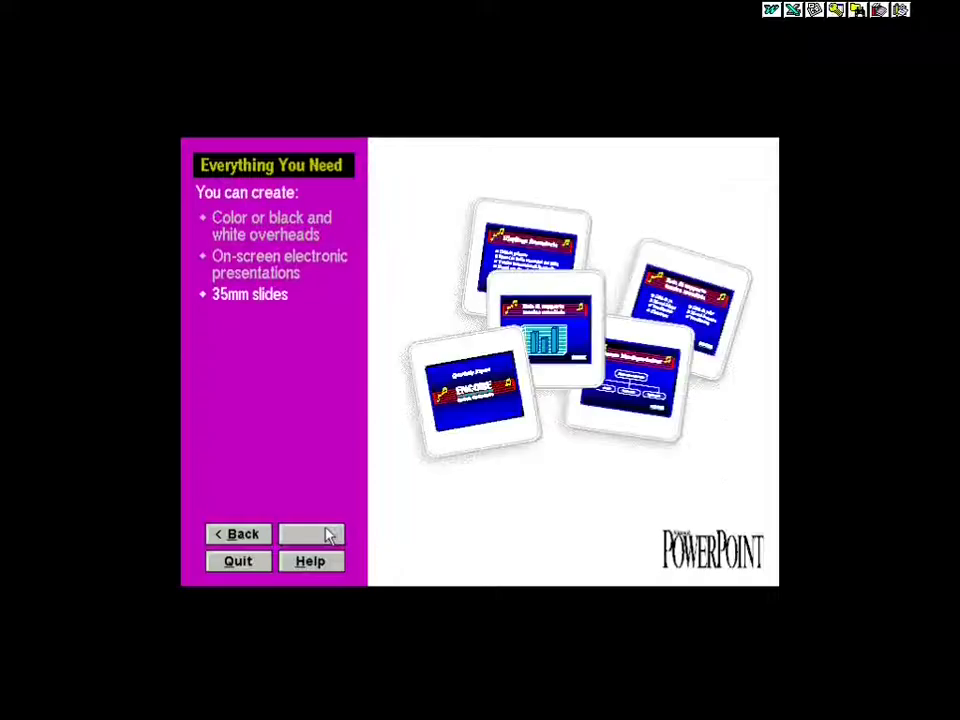
pyautogui.click(326, 535)
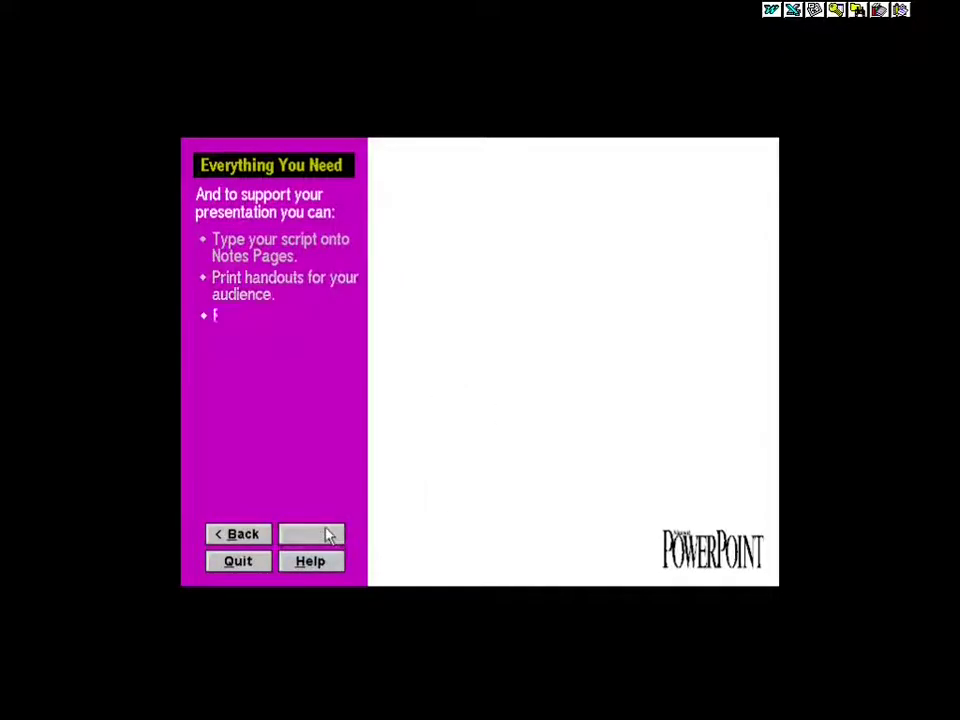
pyautogui.click(328, 535)
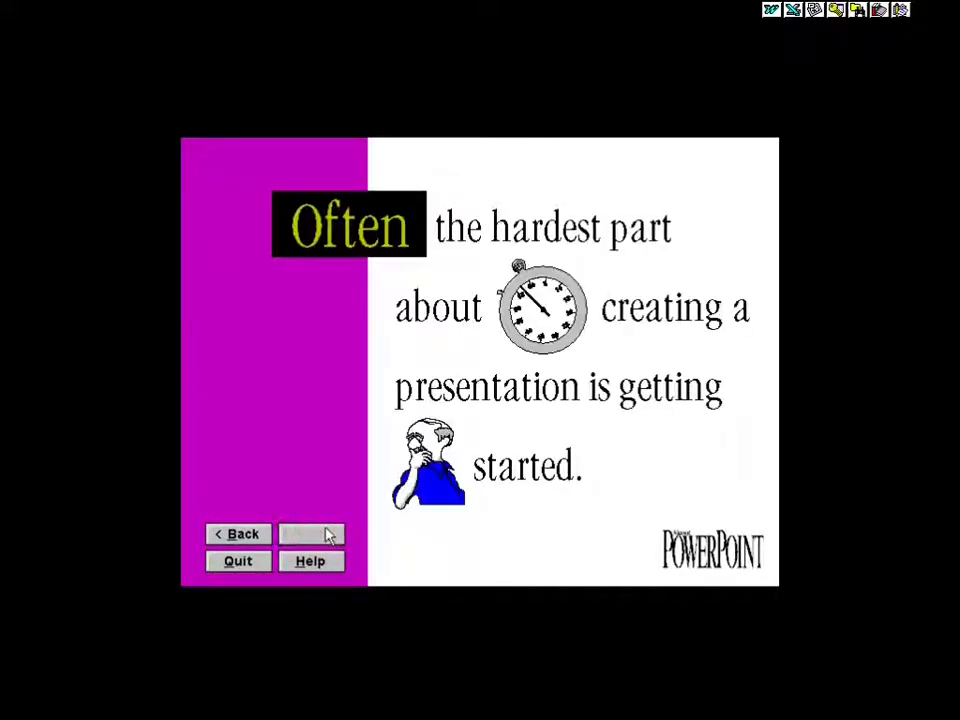
pyautogui.click(328, 535)
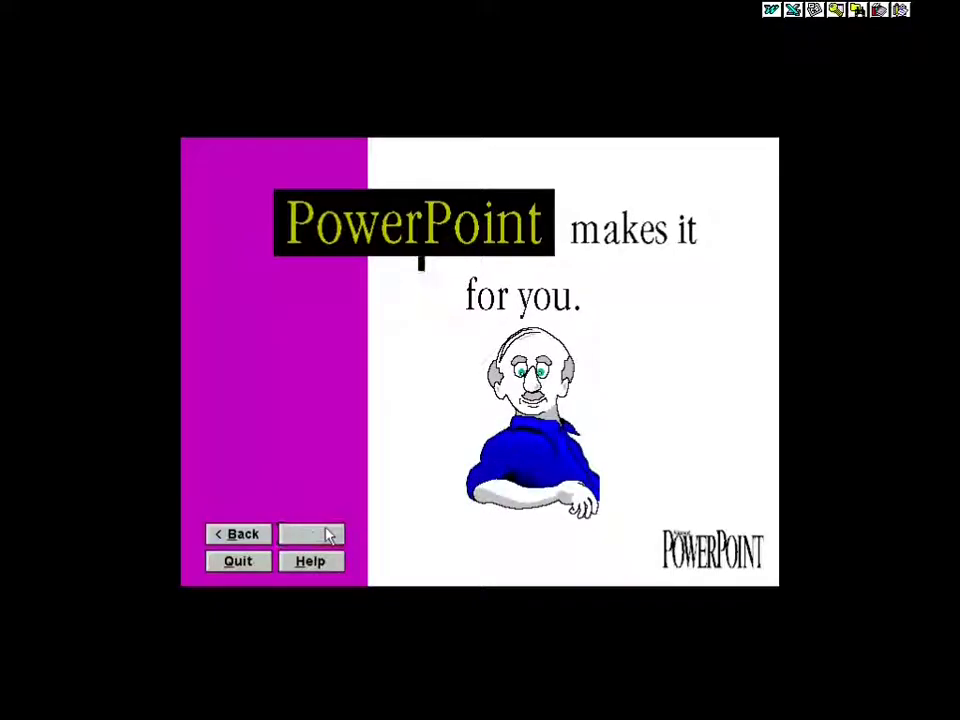
# Go through the Quick Preview's Easy section on the AutoContent Wizard, outline editing and adding text in Slide view
pyautogui.click(328, 535)
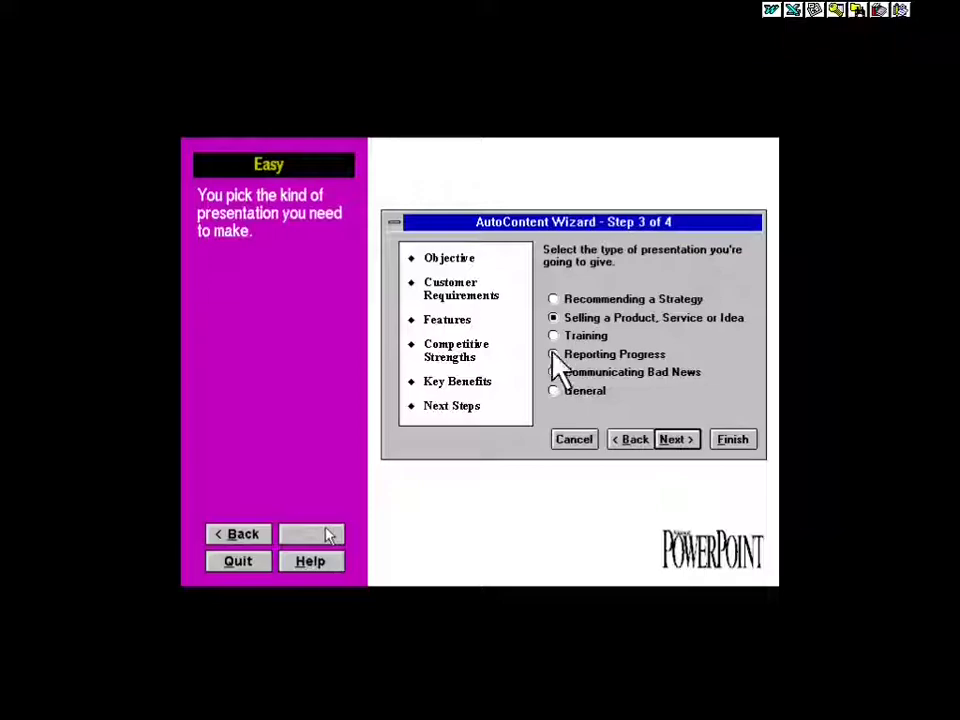
pyautogui.click(328, 535)
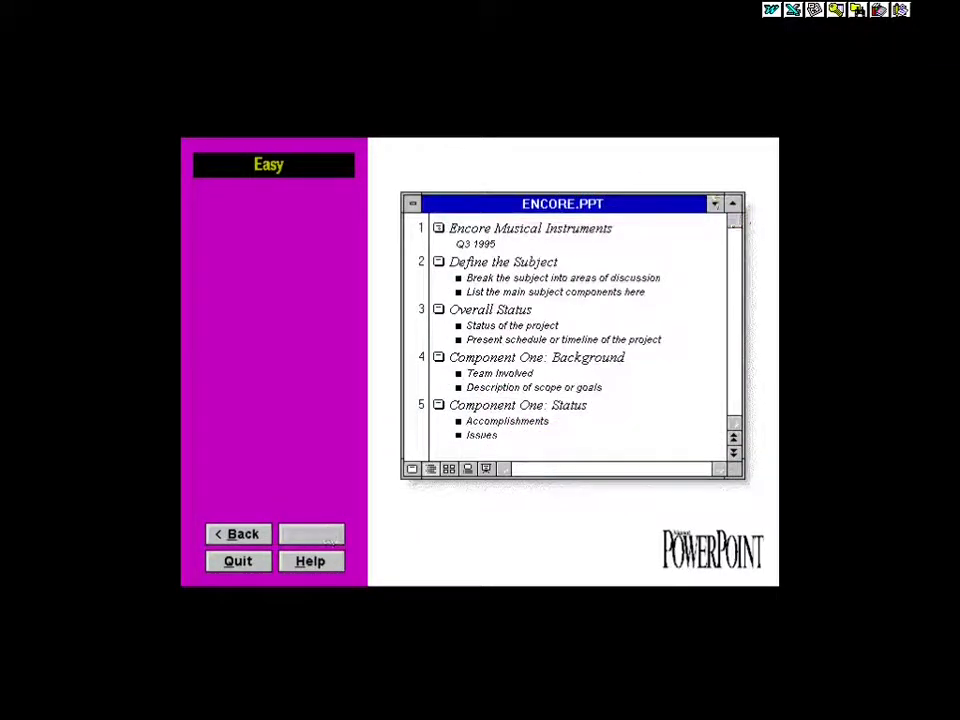
pyautogui.click(328, 535)
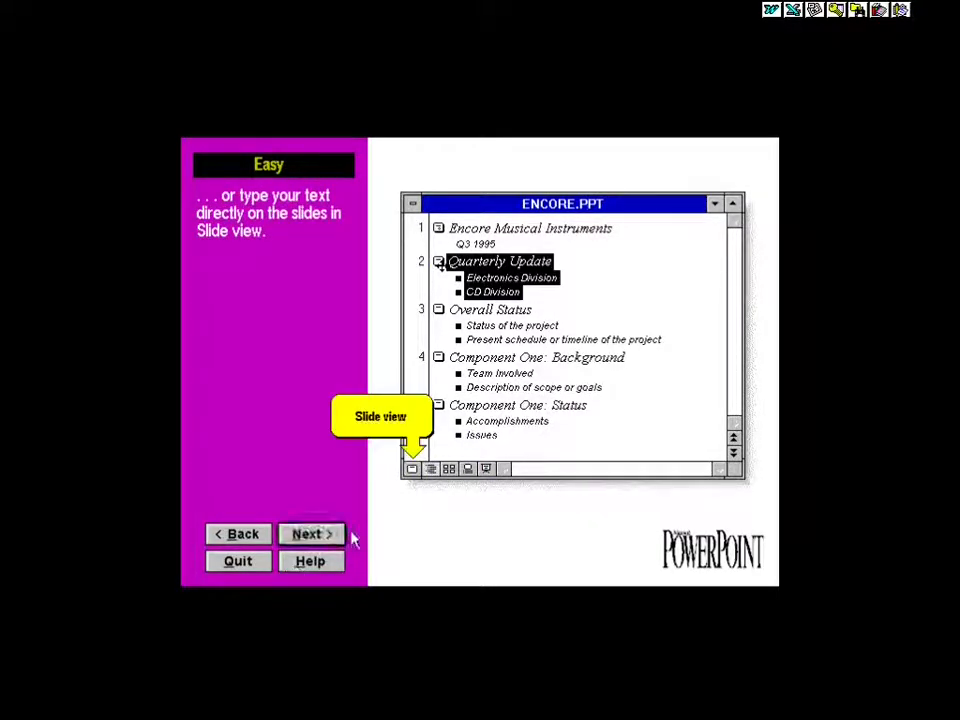
pyautogui.click(329, 538)
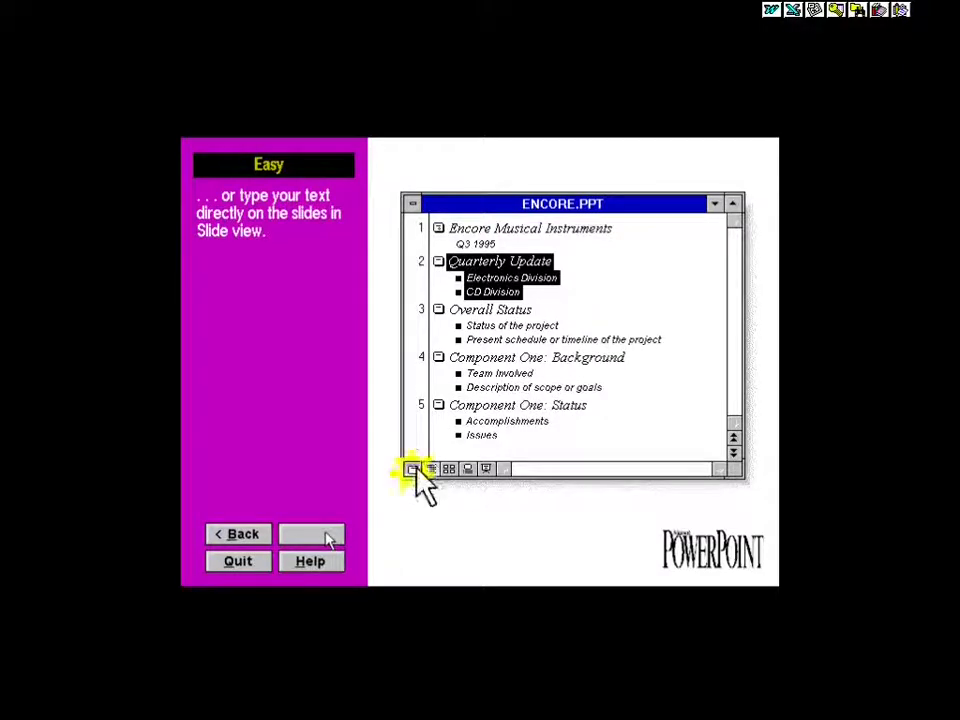
pyautogui.click(312, 537)
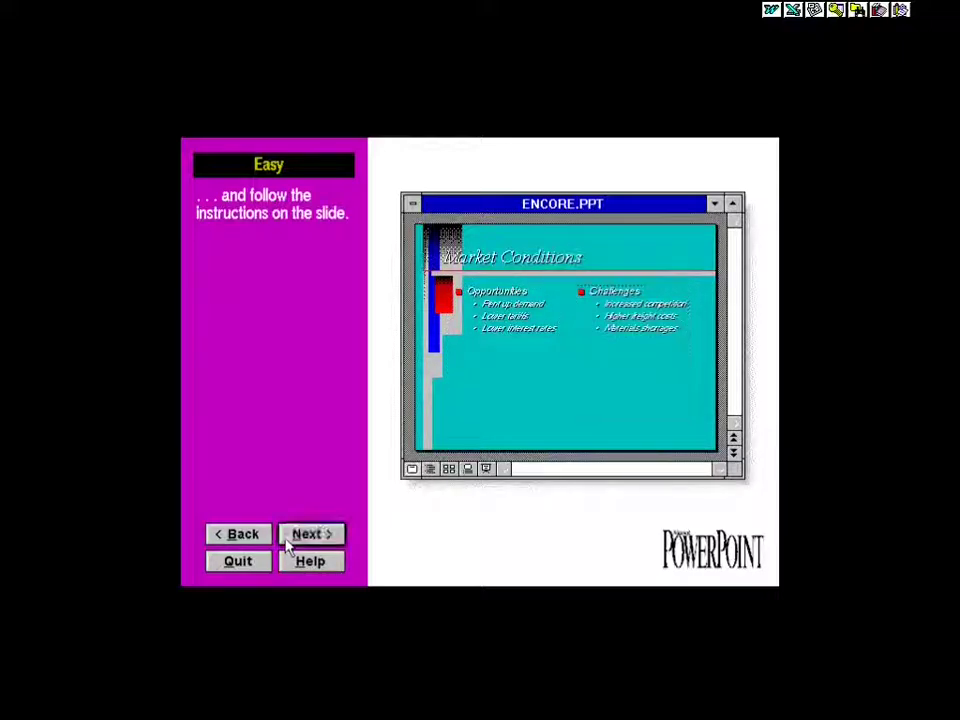
# View the Quick Preview screens on graphs, organization charts, WordArt and the Pick a Look Wizard, and quit the tour
pyautogui.click(289, 540)
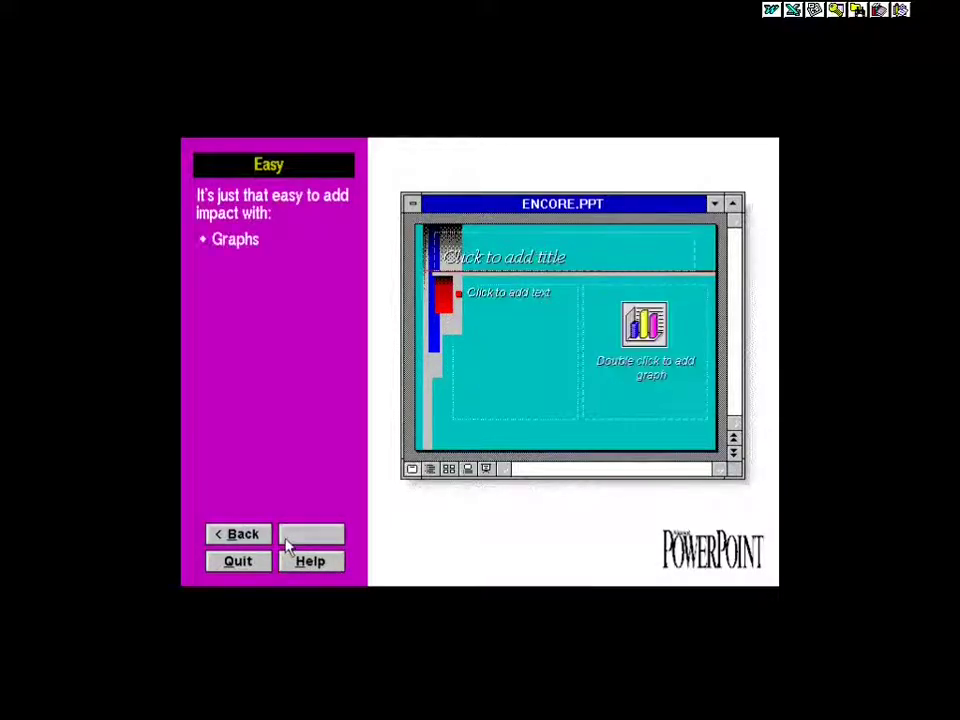
pyautogui.click(289, 545)
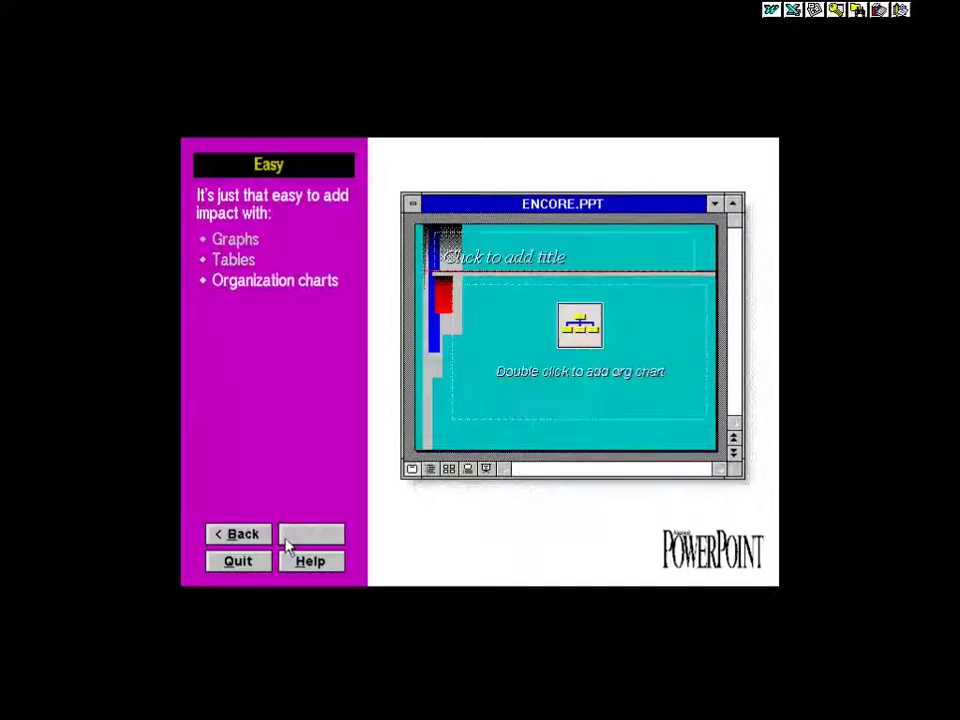
pyautogui.click(286, 541)
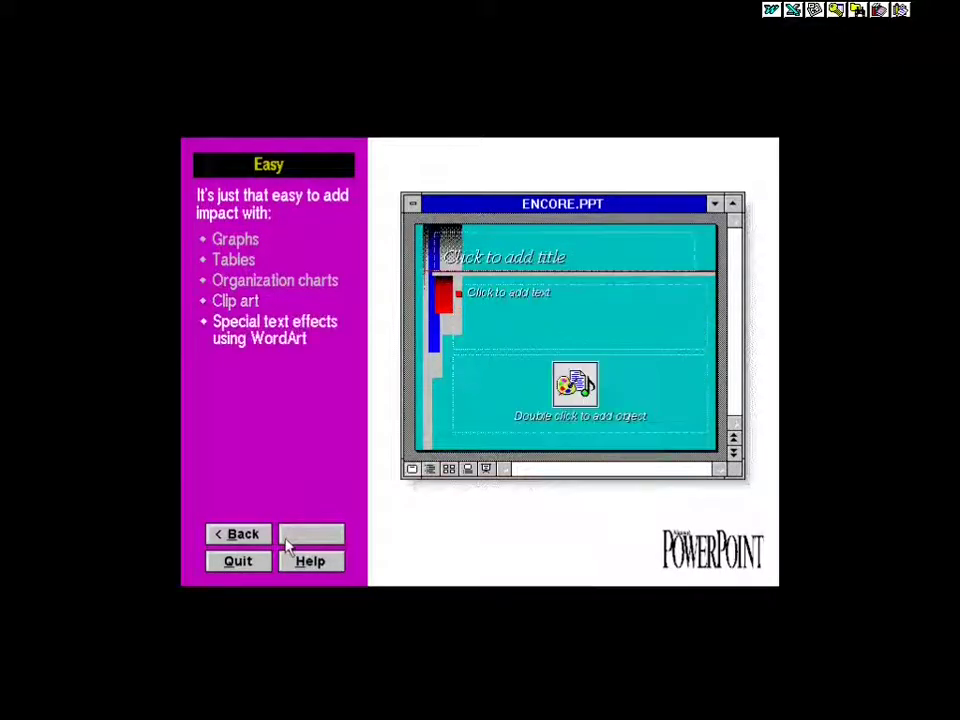
pyautogui.click(286, 545)
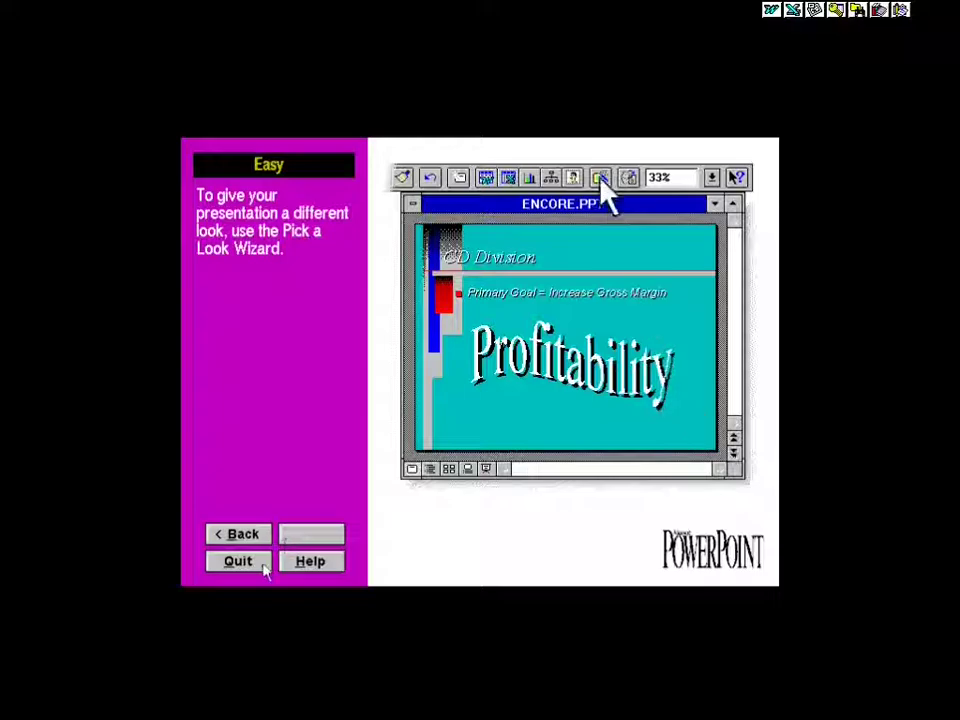
pyautogui.click(262, 569)
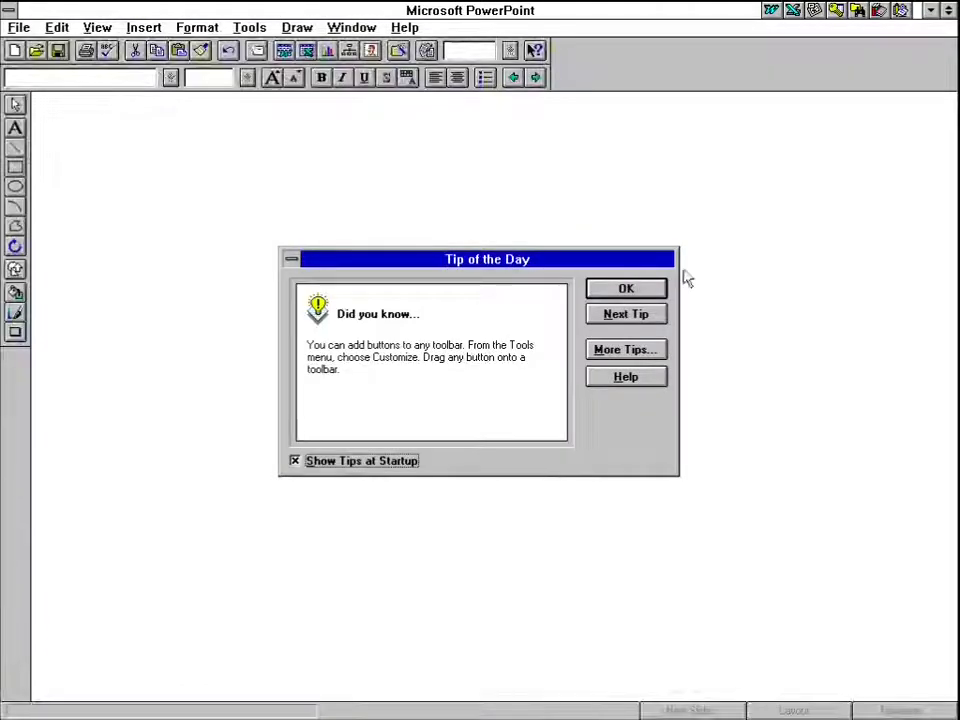
# Dismiss the Tip of the Day and create a new presentation with a graph on its first slide
pyautogui.click(626, 289)
pyautogui.doubleClick(350, 366)
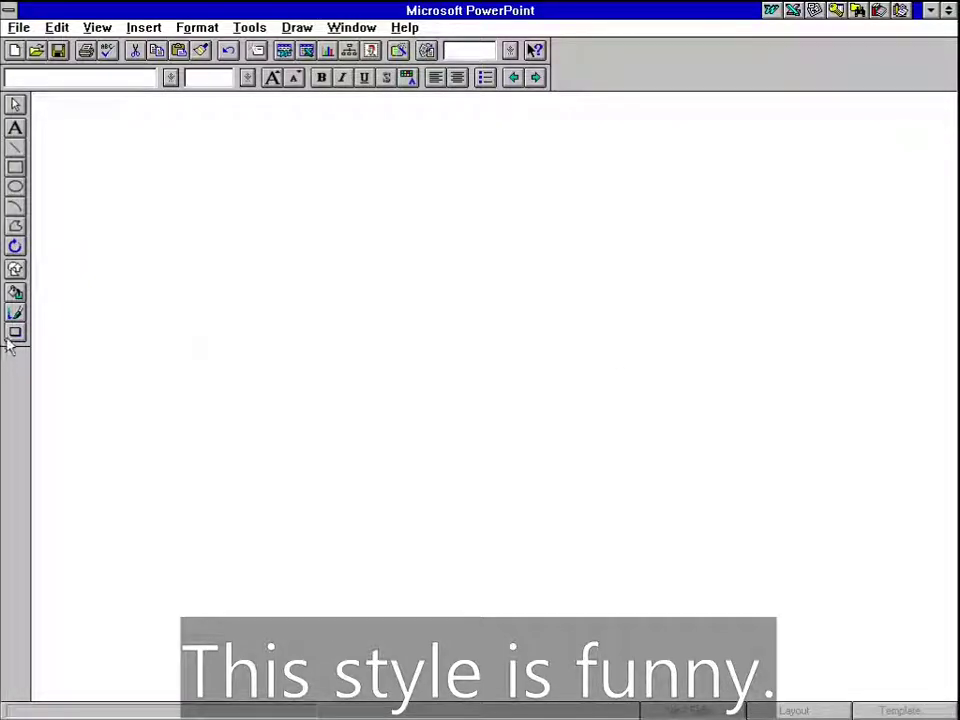
pyautogui.click(20, 28)
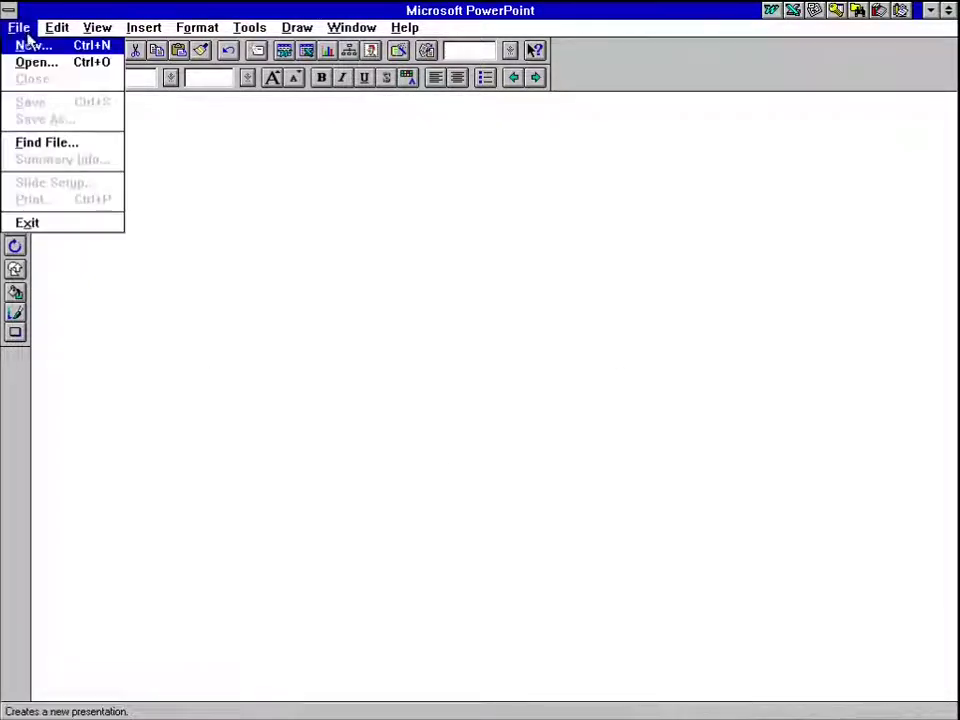
pyautogui.click(28, 42)
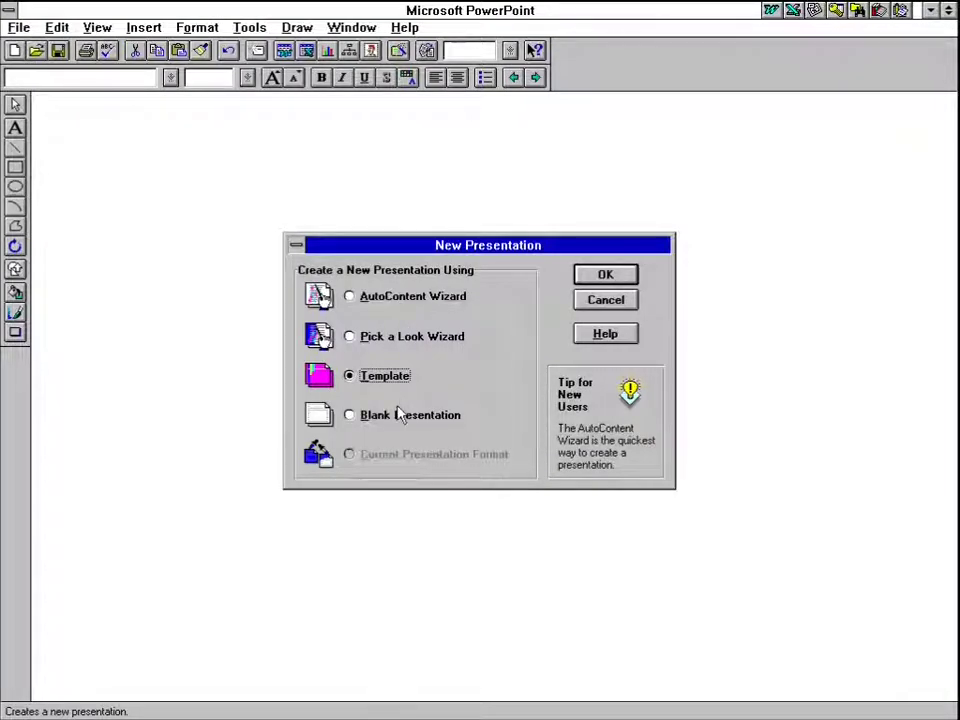
pyautogui.click(630, 273)
pyautogui.doubleClick(484, 316)
pyautogui.doubleClick(392, 366)
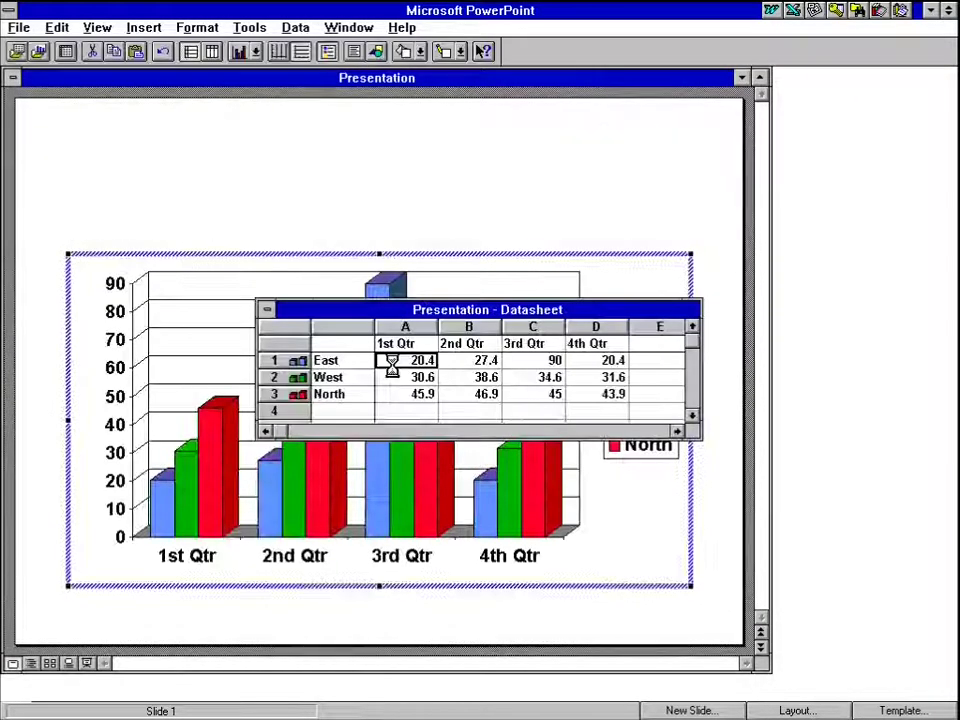
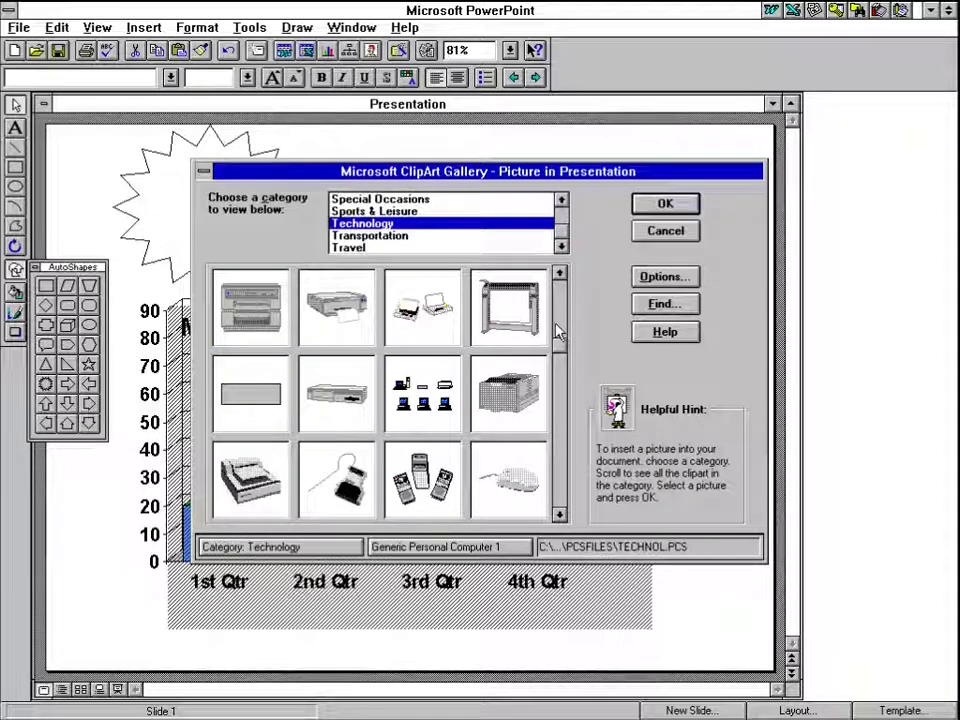
# Browse the Technology clip art in the ClipArt Gallery and select the Optical Media picture
pyautogui.click(558, 332)
pyautogui.click(564, 456)
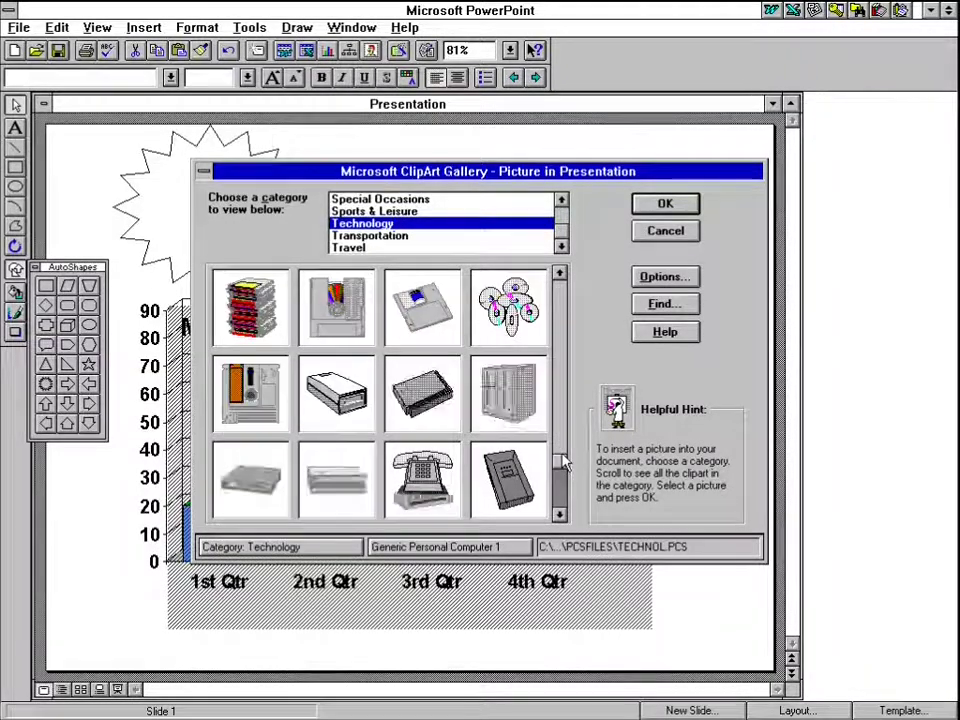
pyautogui.click(437, 322)
pyautogui.click(325, 340)
pyautogui.click(262, 408)
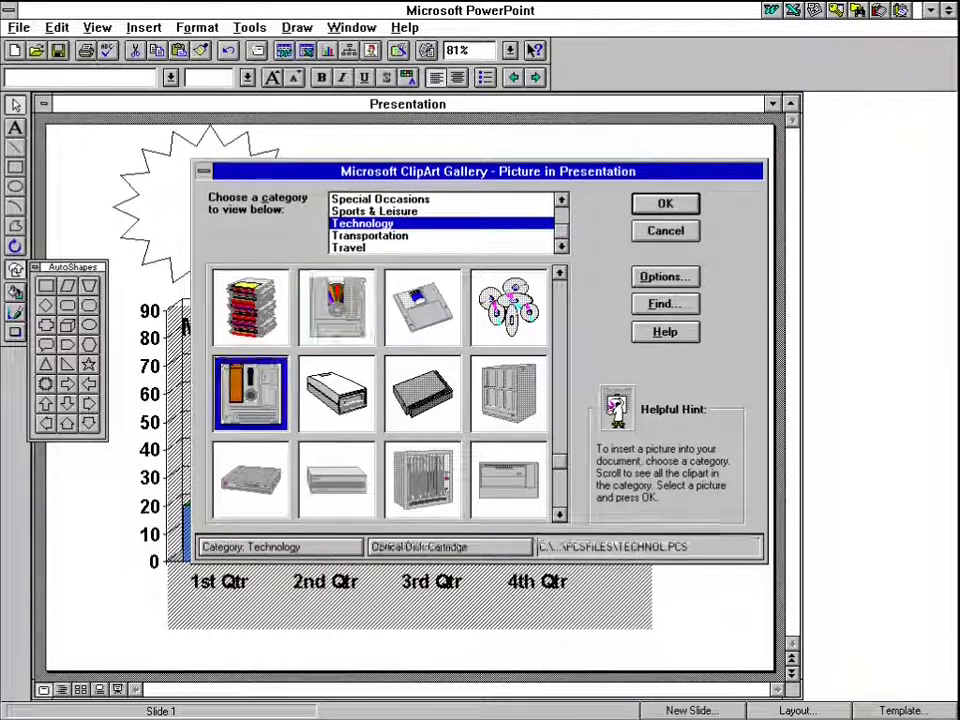
pyautogui.click(430, 322)
pyautogui.click(502, 320)
pyautogui.click(450, 332)
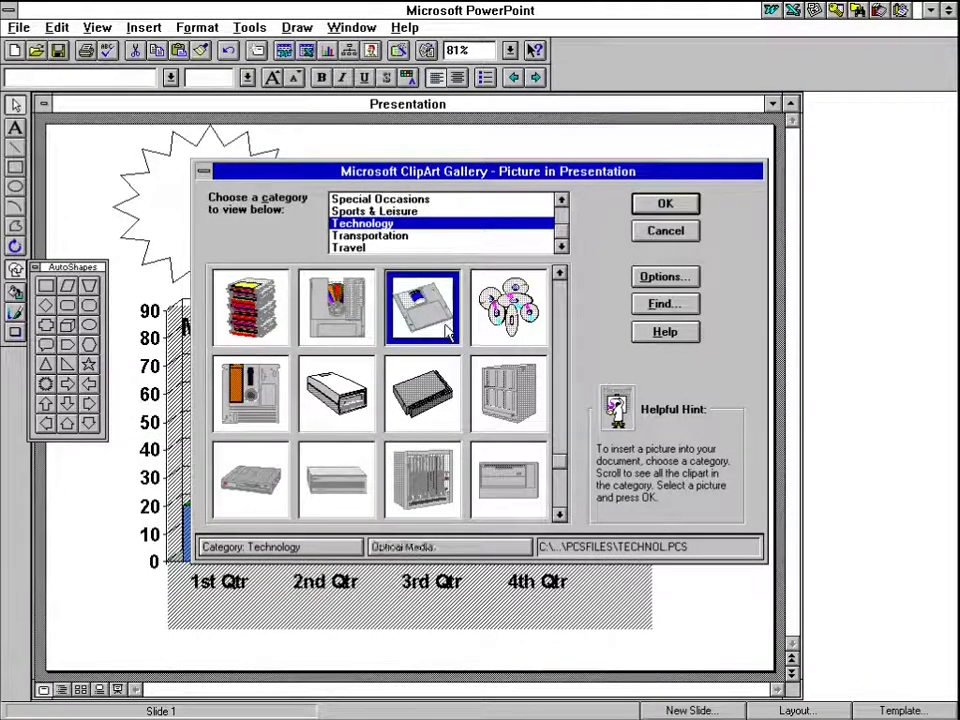
# Look over the remaining Technology clip art and insert the selected Optical Media picture onto slide 1
pyautogui.click(559, 511)
pyautogui.click(559, 511)
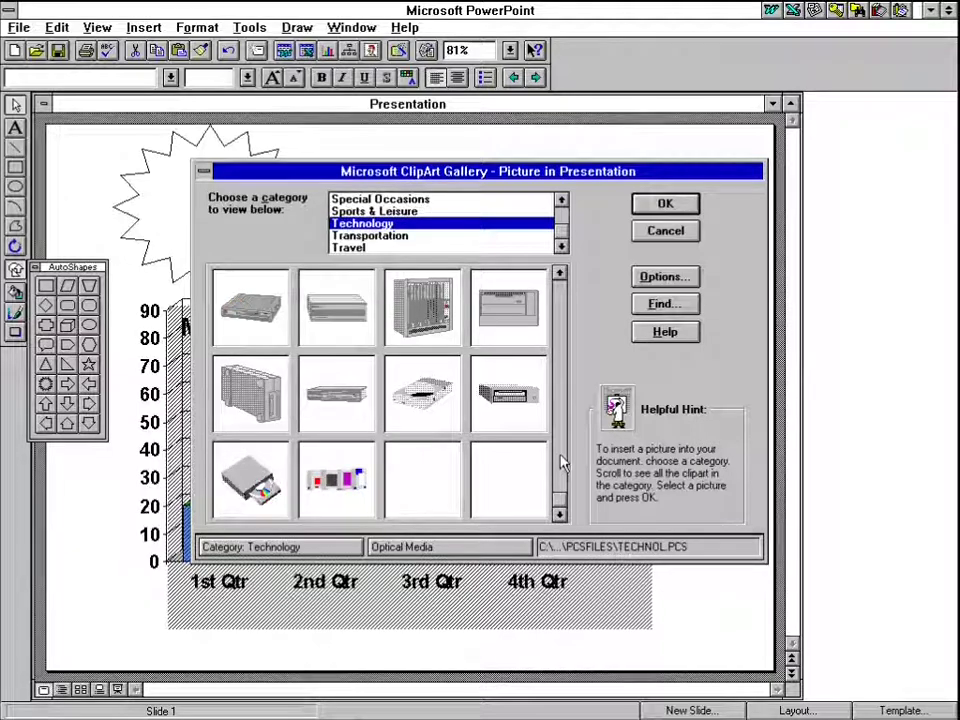
pyautogui.click(558, 383)
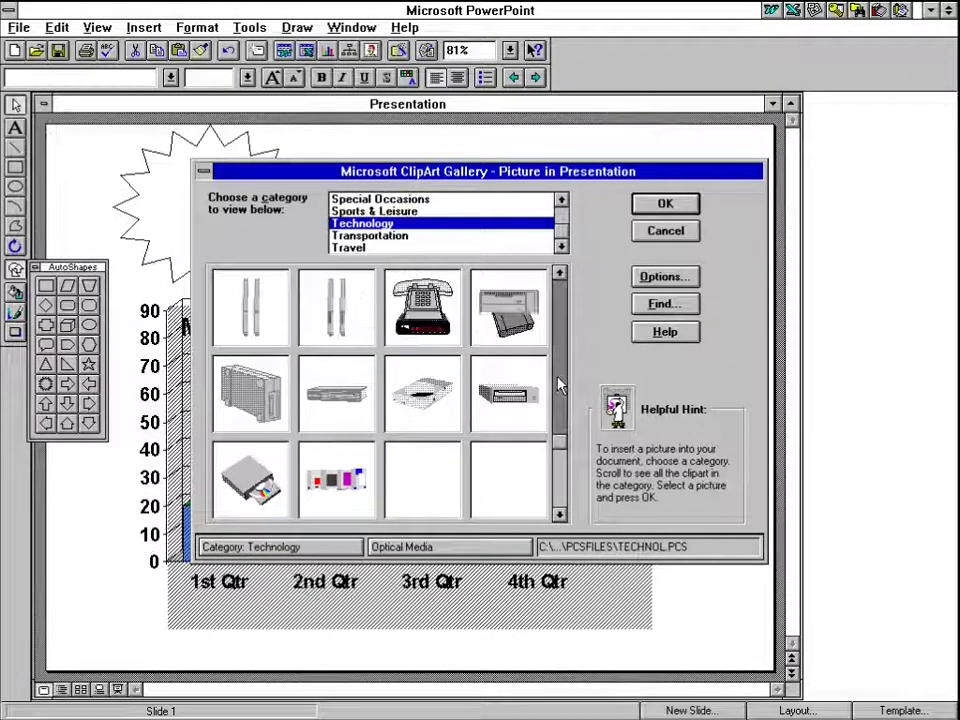
pyautogui.moveTo(558, 383); pyautogui.dragTo(561, 311)
pyautogui.click(665, 203)
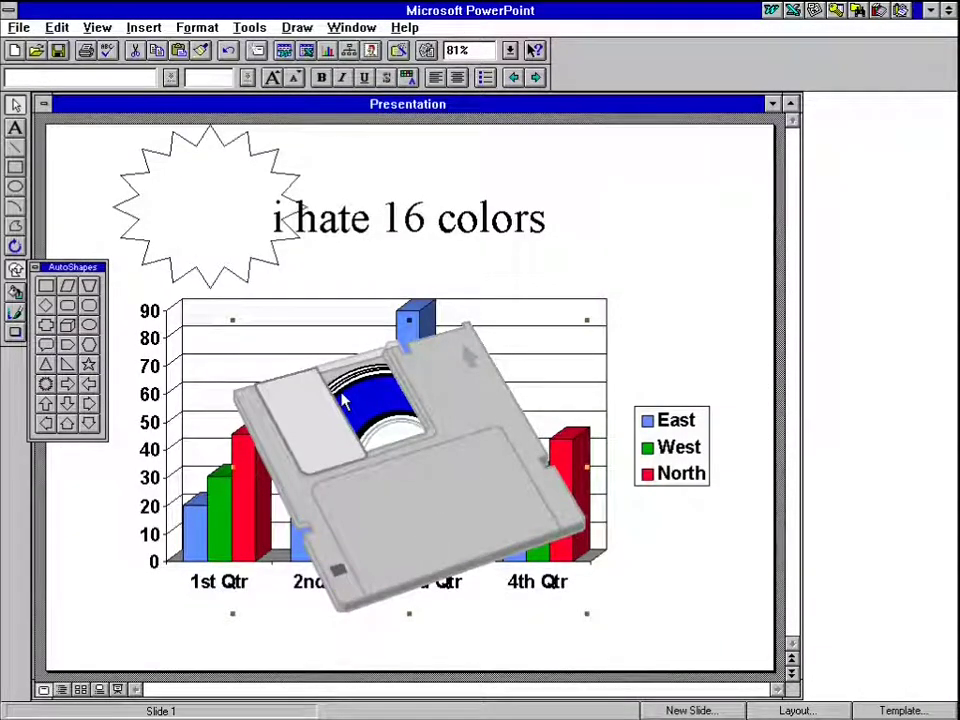
# Try to ungroup the inserted Optical Media picture
pyautogui.click(299, 30)
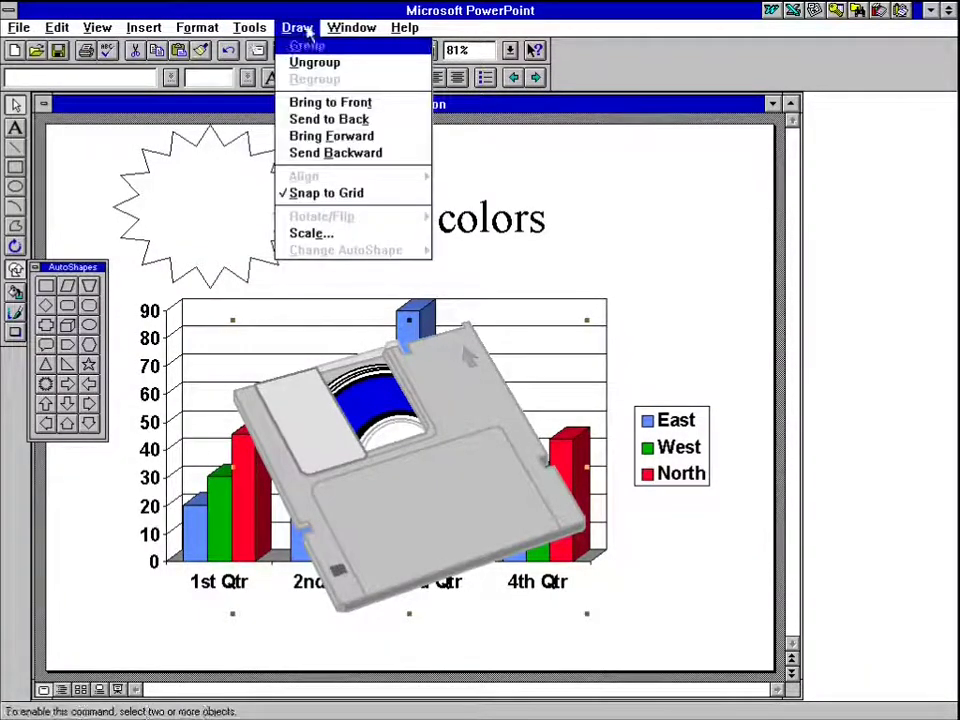
pyautogui.click(343, 58)
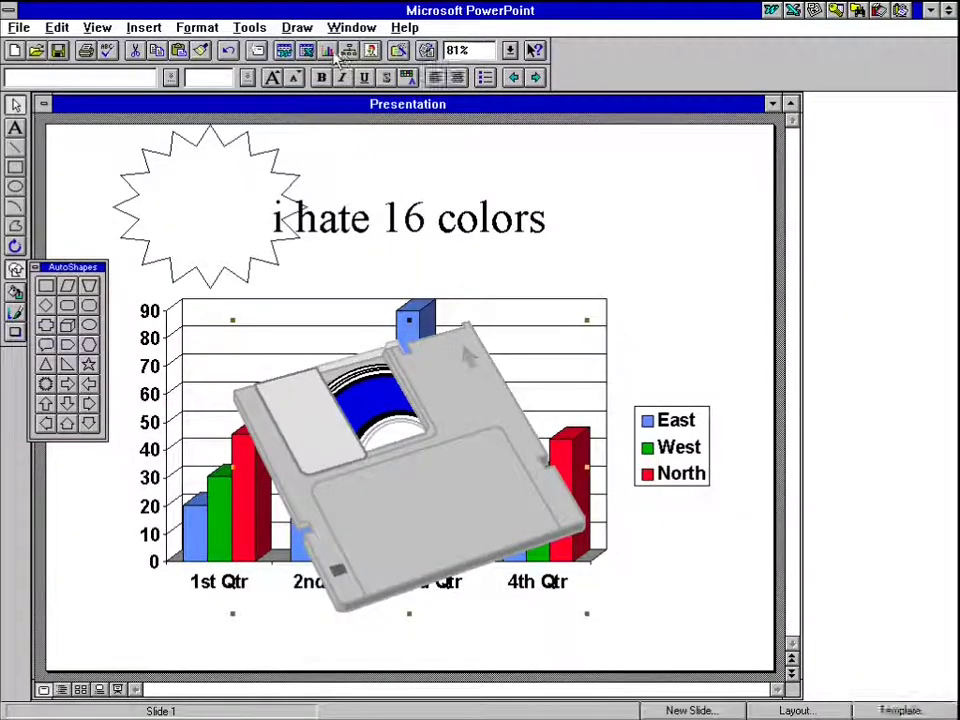
# Send the presentation's text to Microsoft Word as a report, and close Word to return to PowerPoint
pyautogui.click(426, 50)
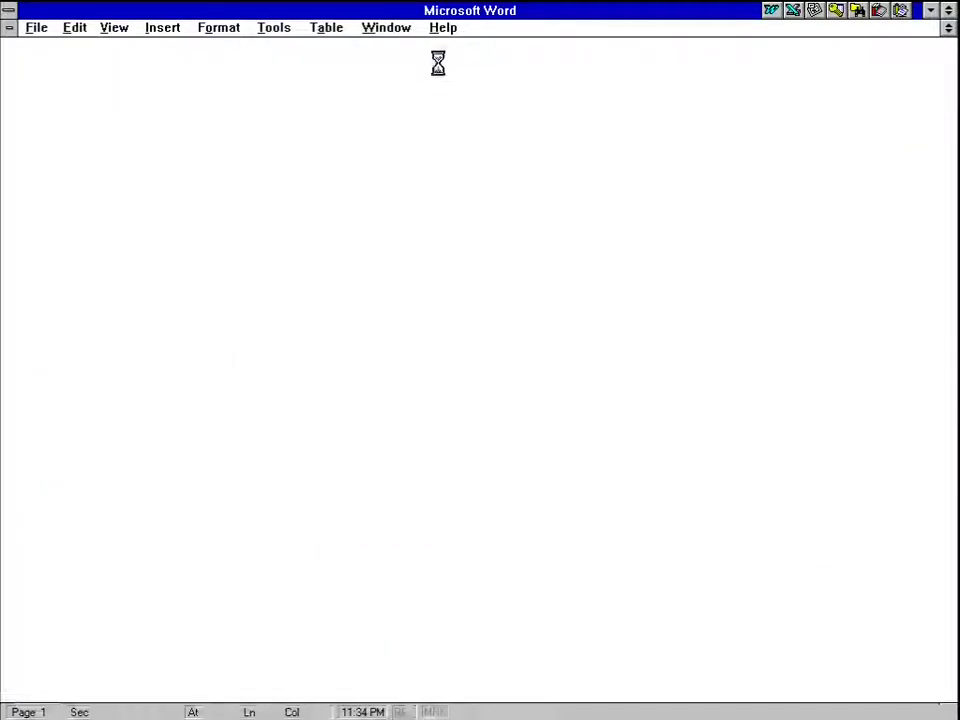
pyautogui.click(8, 11)
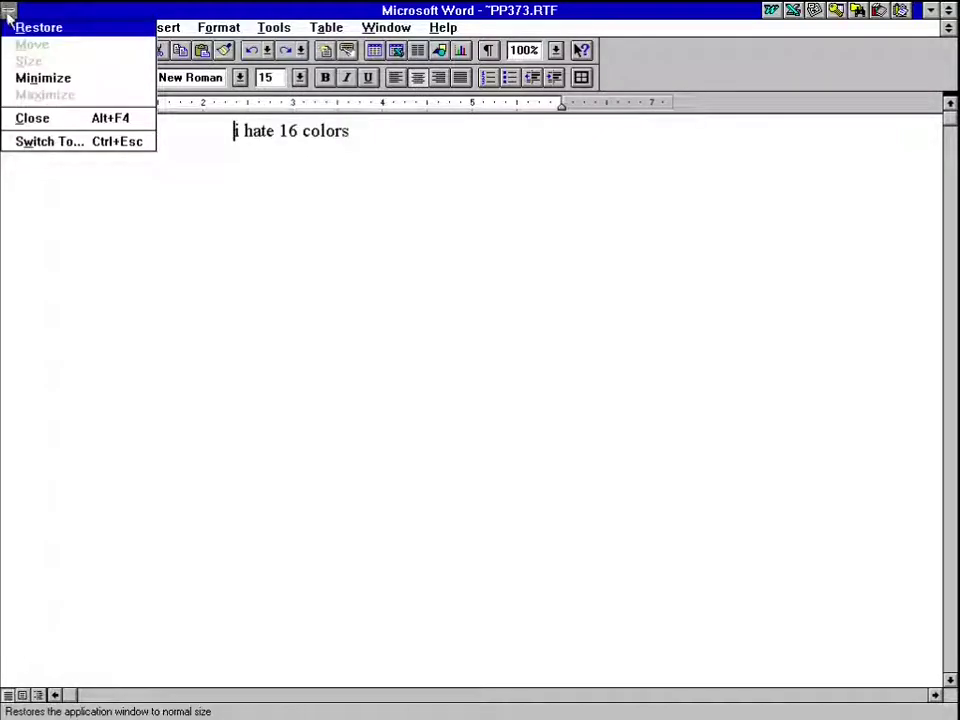
pyautogui.click(41, 121)
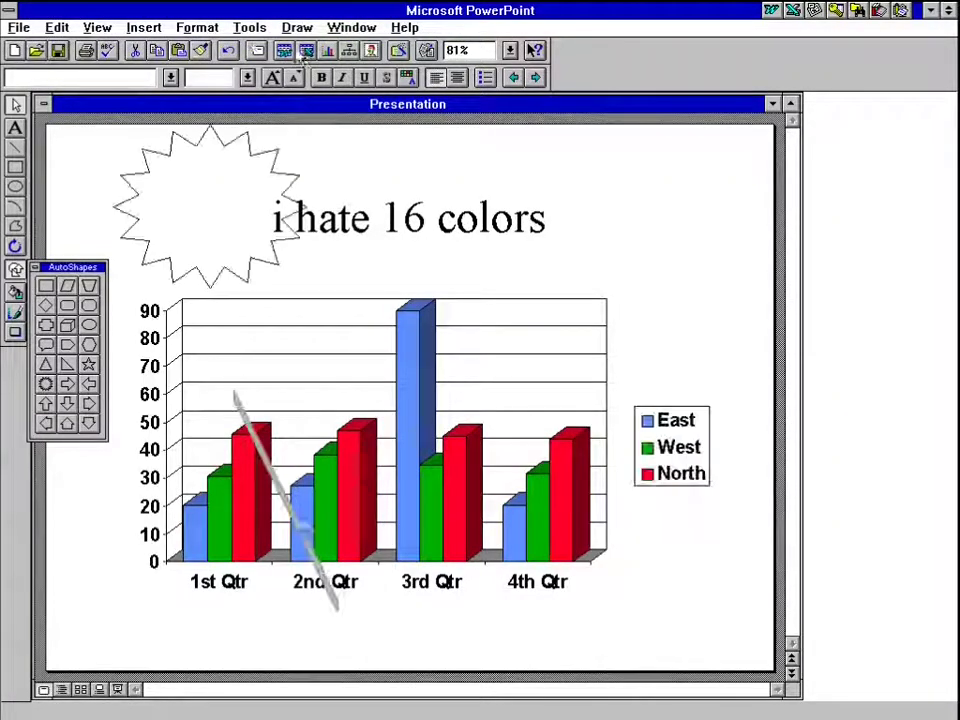
# Search PowerPoint Help for WordArt, open the topic "Inserting clip art, WordArt, and other pictures tips", and move its window lower
pyautogui.click(404, 27)
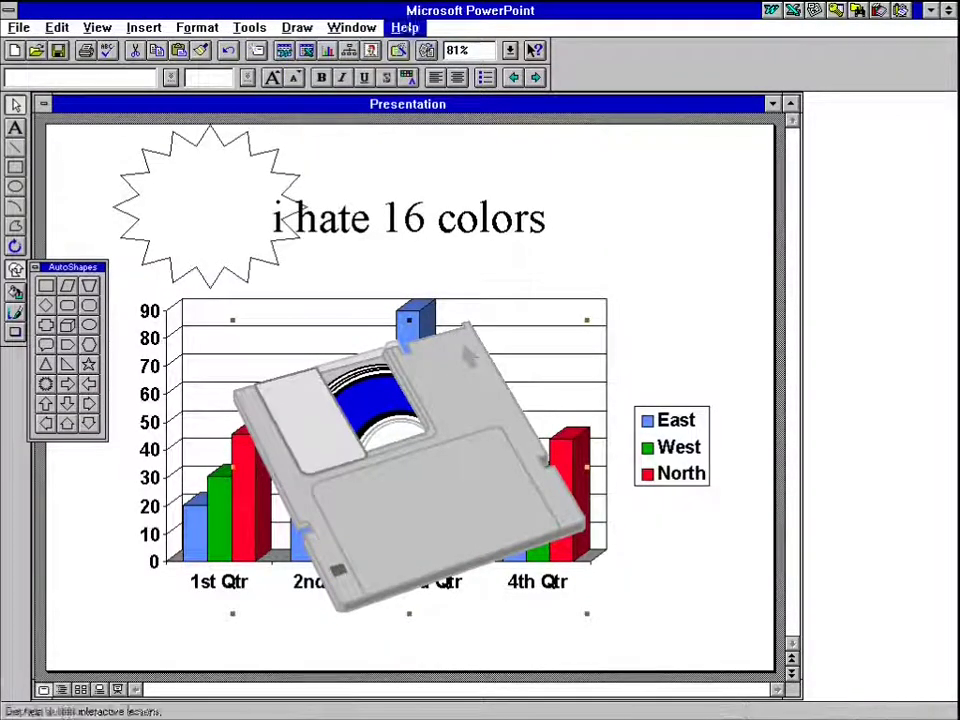
pyautogui.click(409, 62)
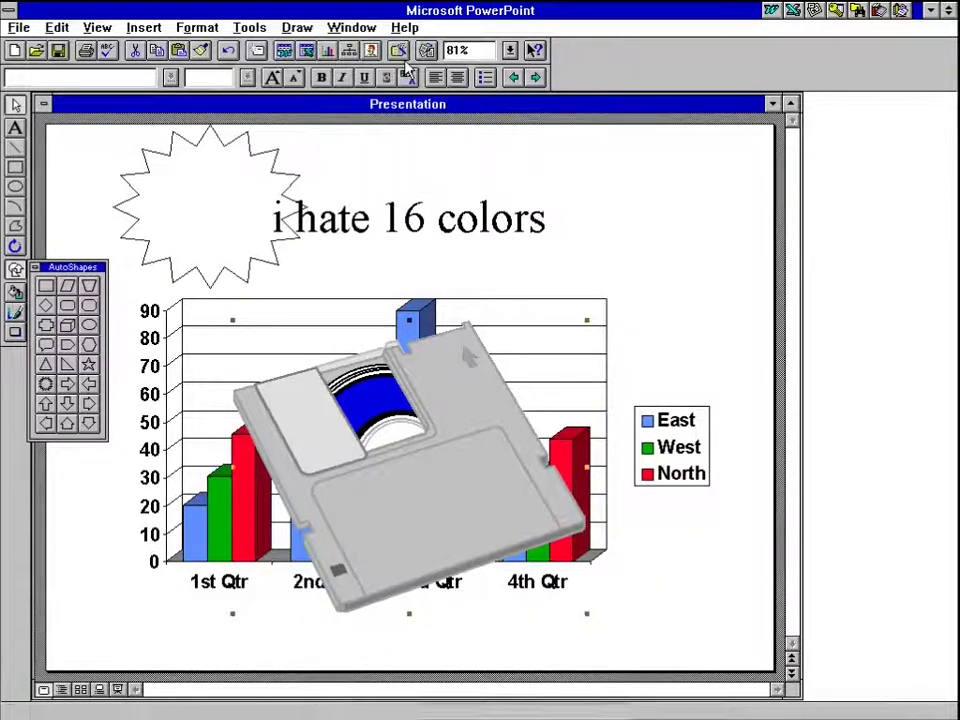
pyautogui.write('word')
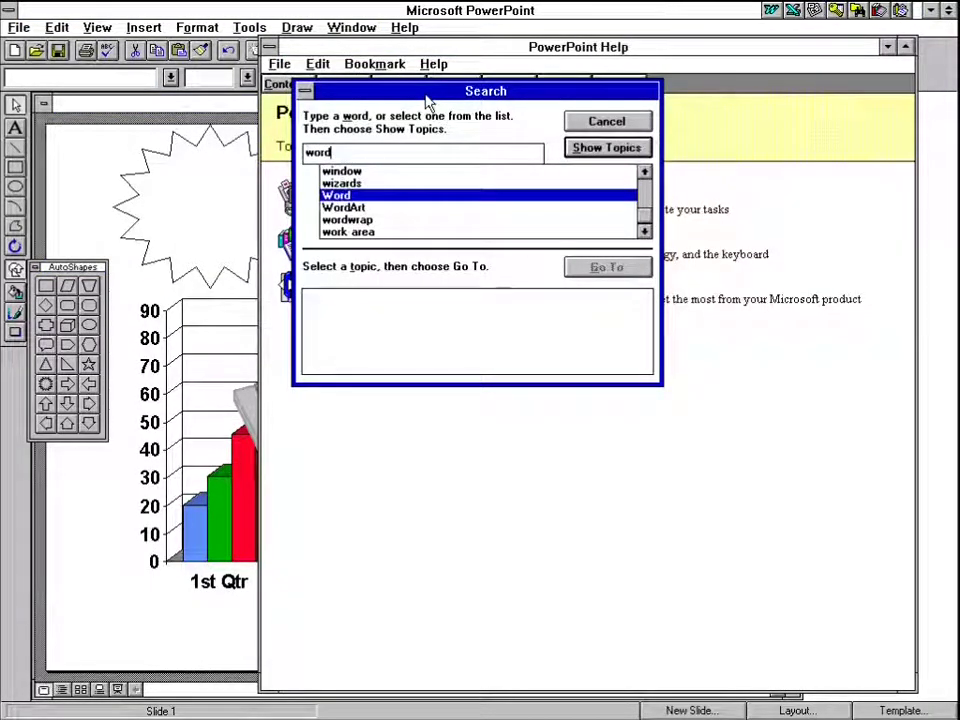
pyautogui.click(345, 207)
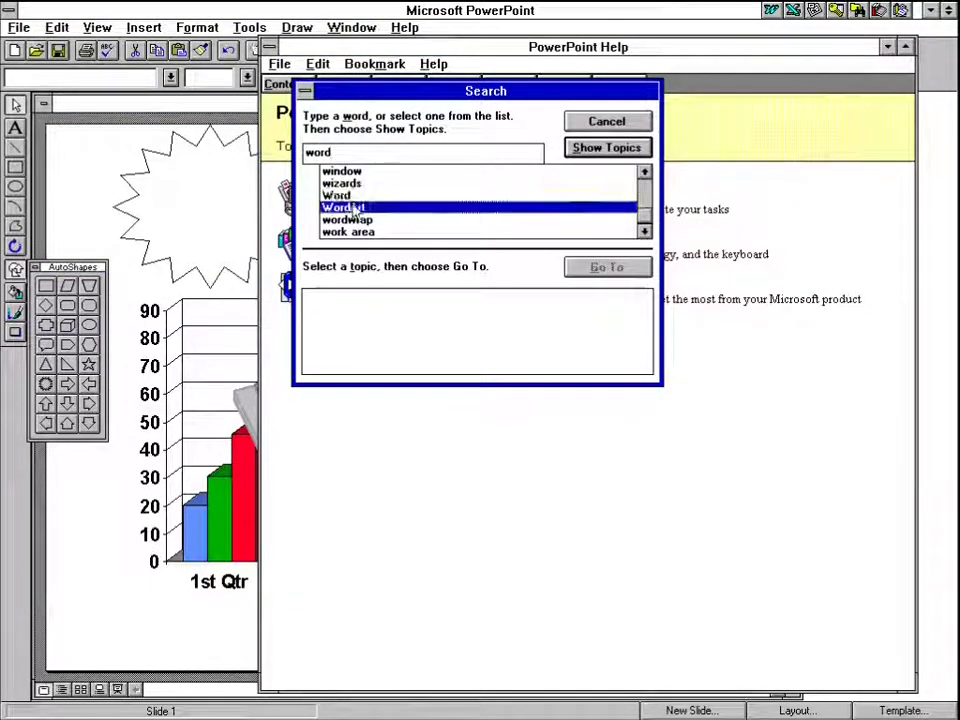
pyautogui.click(608, 150)
pyautogui.click(501, 321)
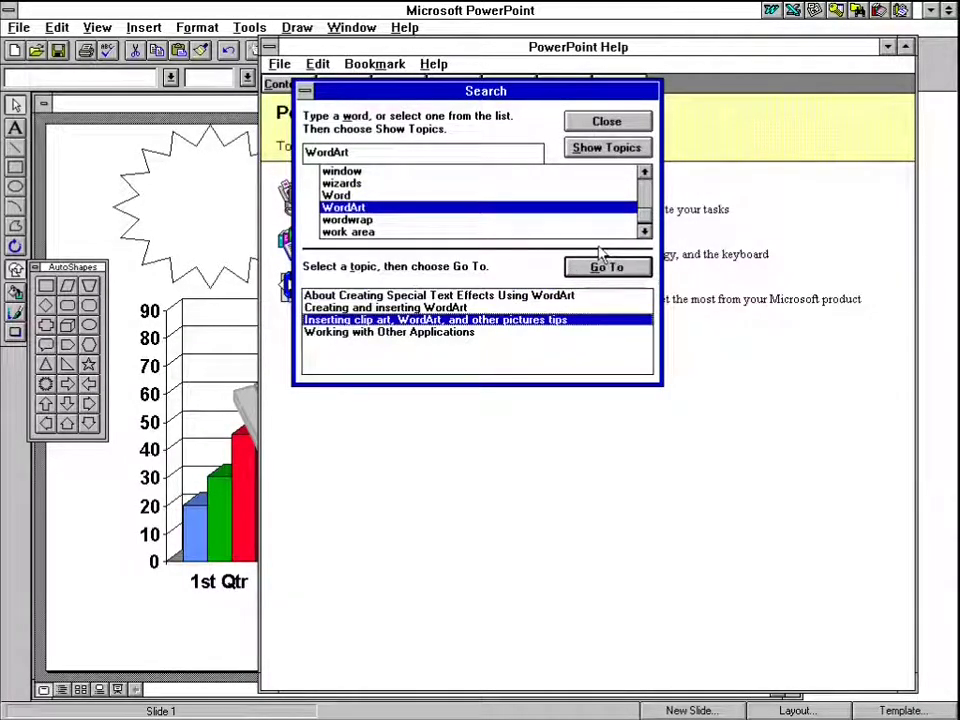
pyautogui.click(606, 266)
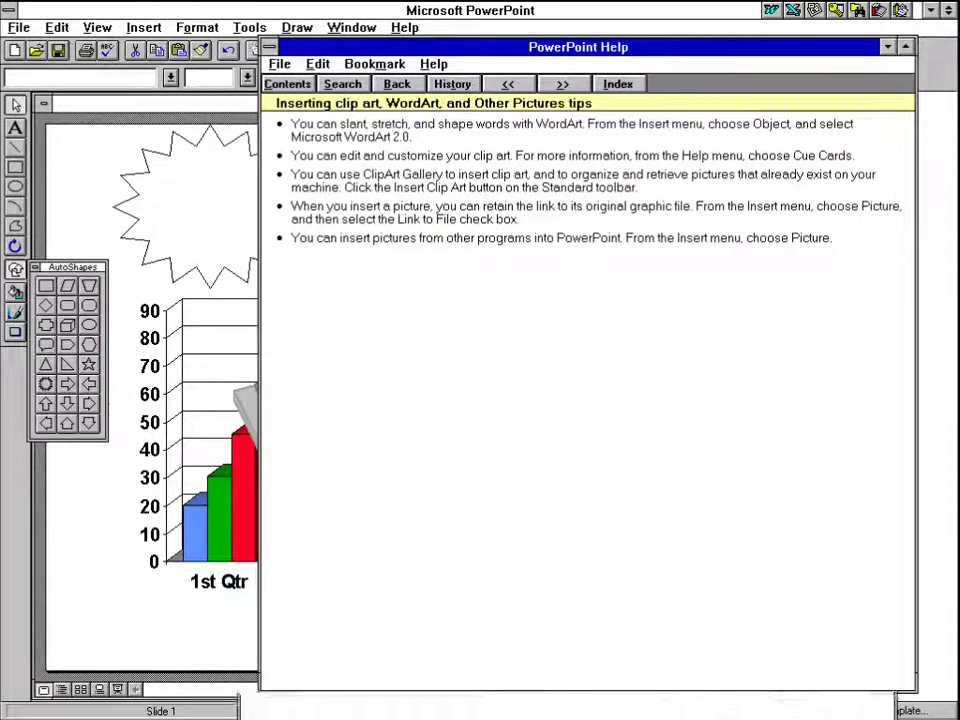
pyautogui.moveTo(483, 47); pyautogui.dragTo(463, 132)
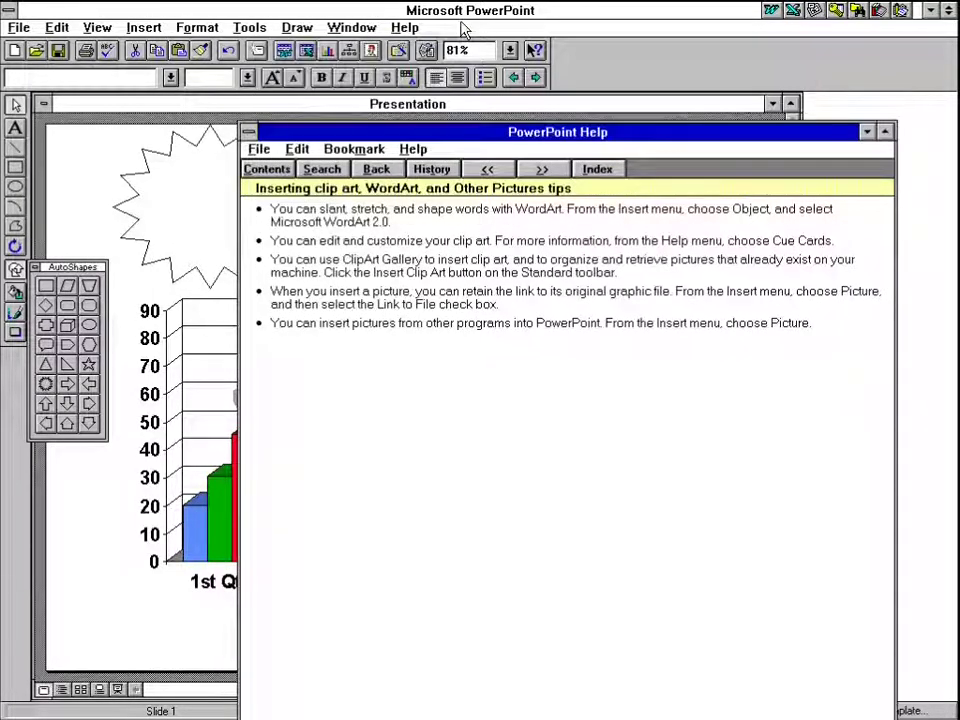
# Insert a new Microsoft WordArt 2.0 object on slide 1
pyautogui.click(143, 27)
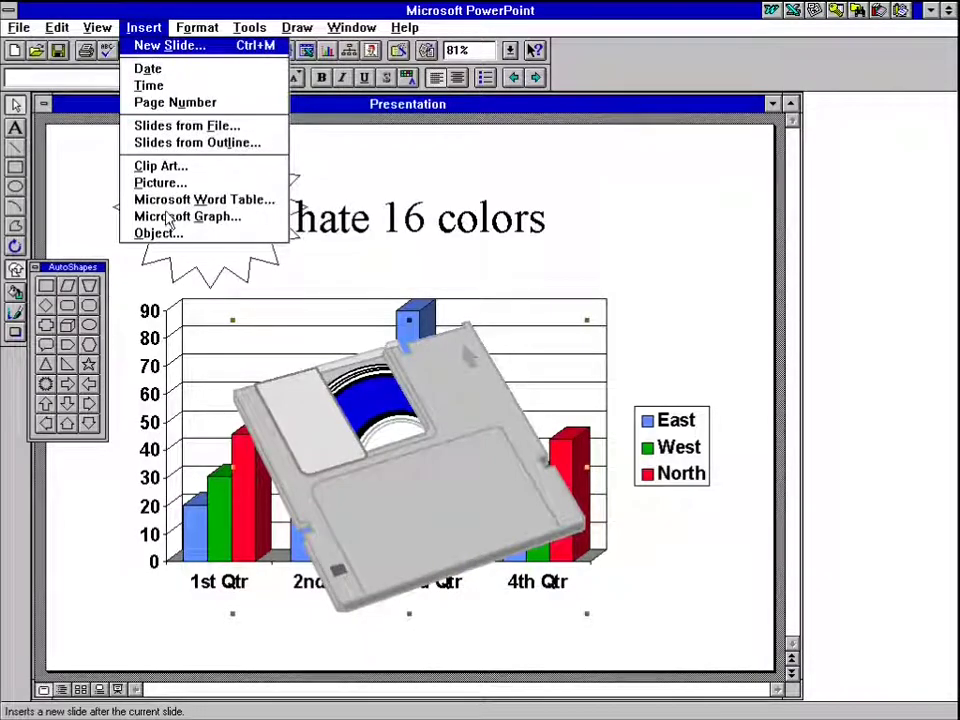
pyautogui.click(160, 233)
pyautogui.click(584, 355)
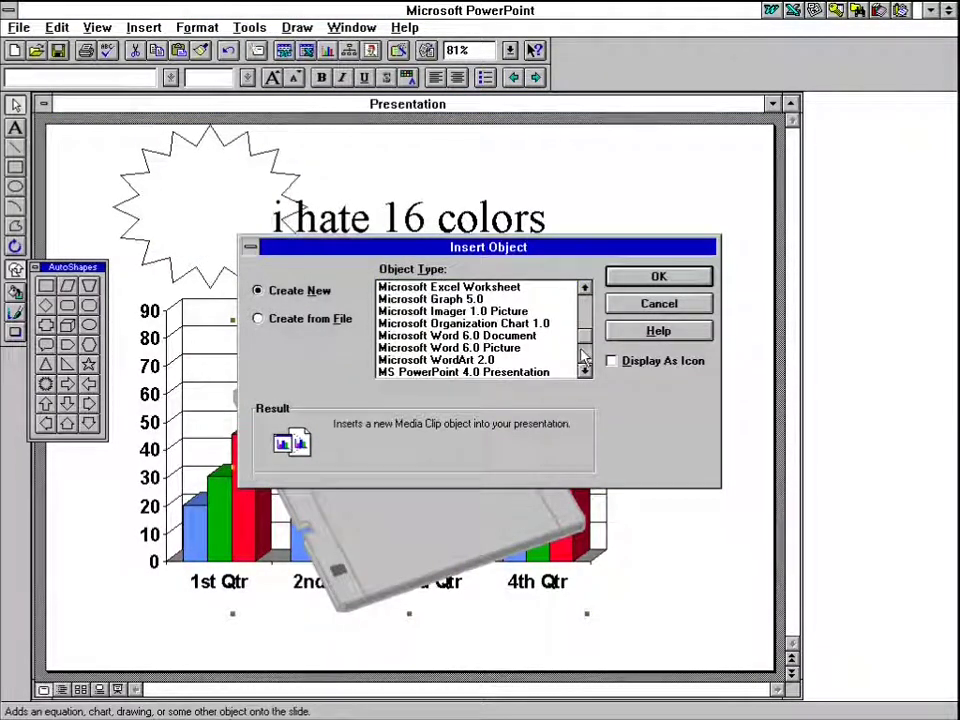
pyautogui.doubleClick(515, 361)
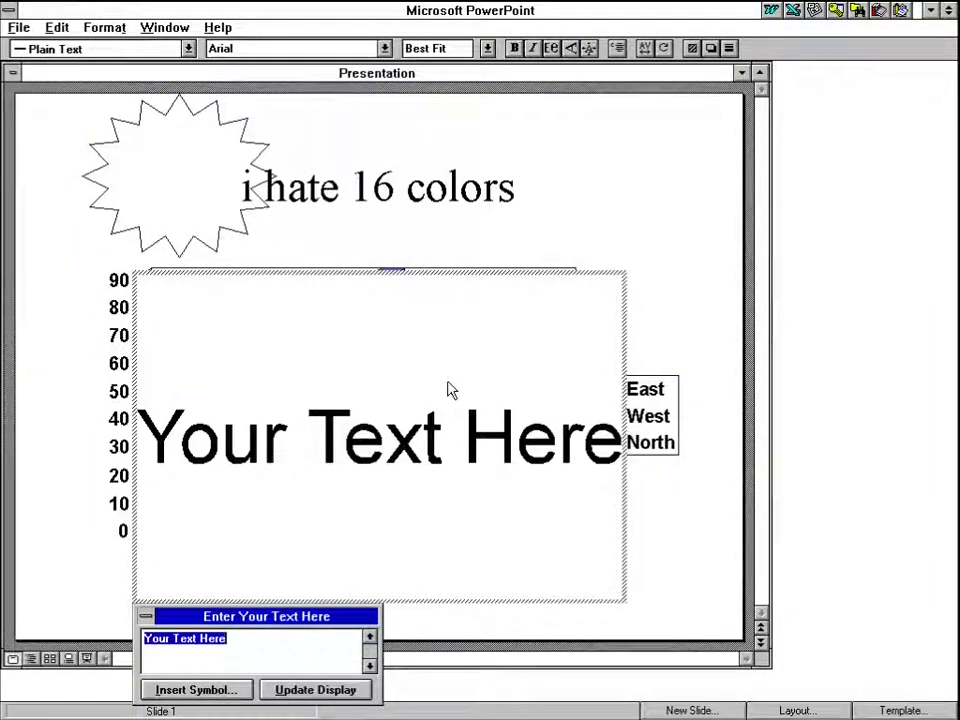
# Set the WordArt text to "best prototype of wordart ever" with font size 20
pyautogui.write('best ')
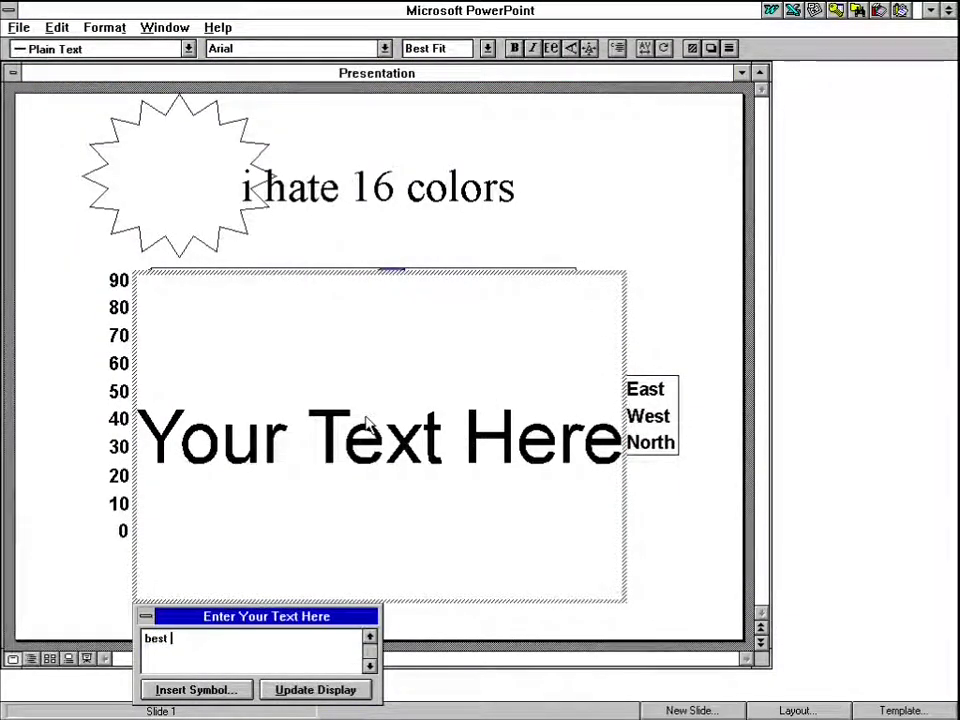
pyautogui.write('prototype')
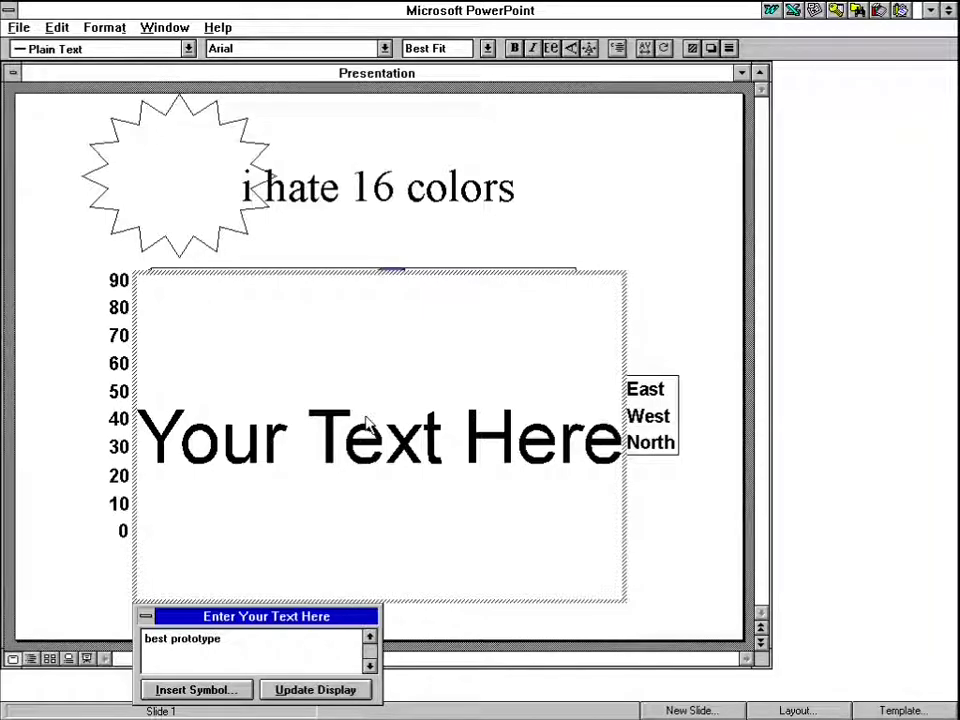
pyautogui.write(' of wordart ever')
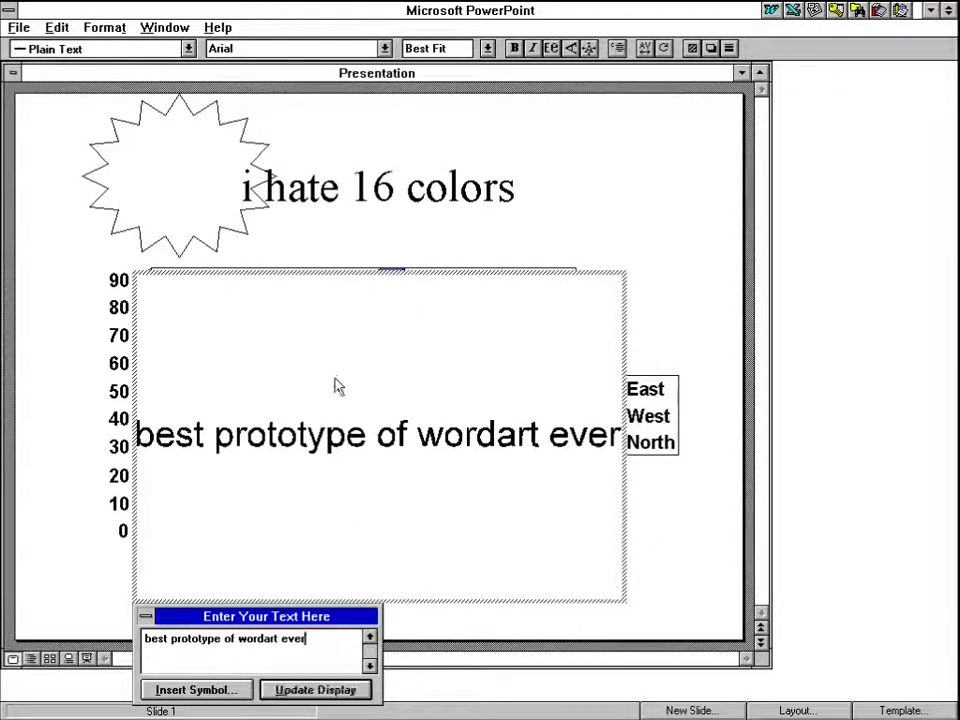
pyautogui.click(487, 48)
pyautogui.click(420, 101)
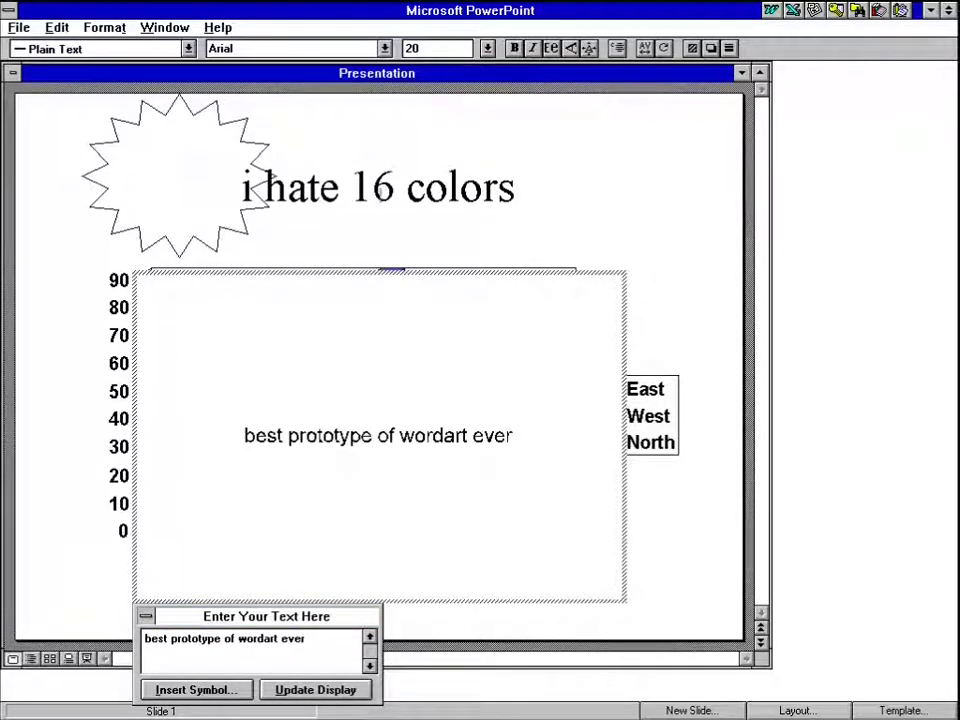
# Try the Stop Sign, Slant Down (More), Arch Up (Curve) and Fade Up shapes on the WordArt text
pyautogui.click(188, 48)
pyautogui.click(152, 107)
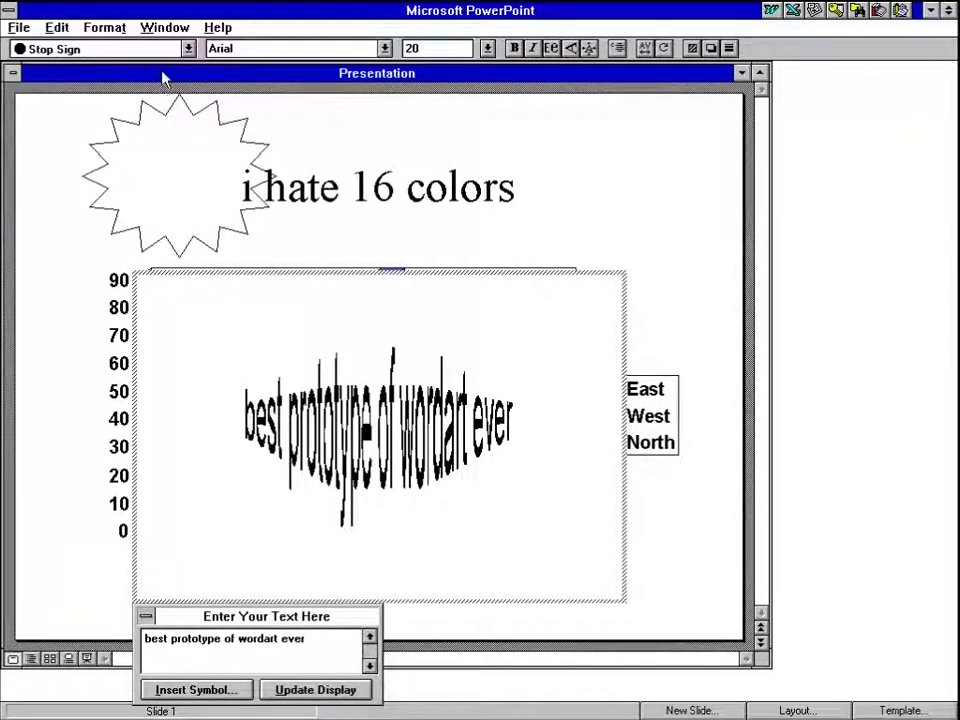
pyautogui.click(188, 48)
pyautogui.click(152, 75)
pyautogui.click(188, 48)
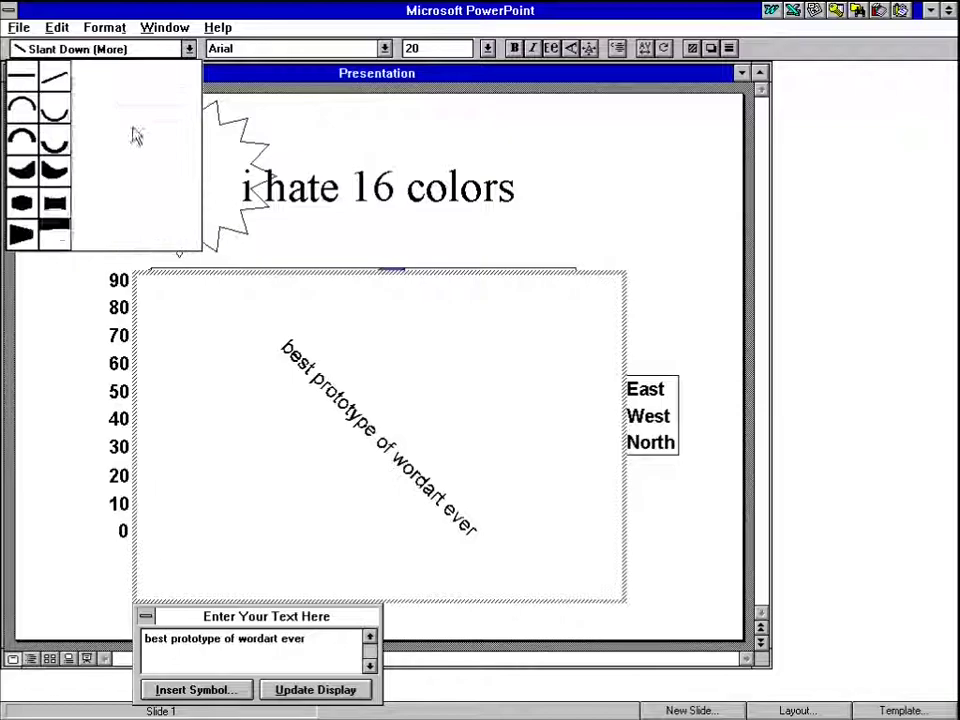
pyautogui.click(29, 117)
pyautogui.click(120, 49)
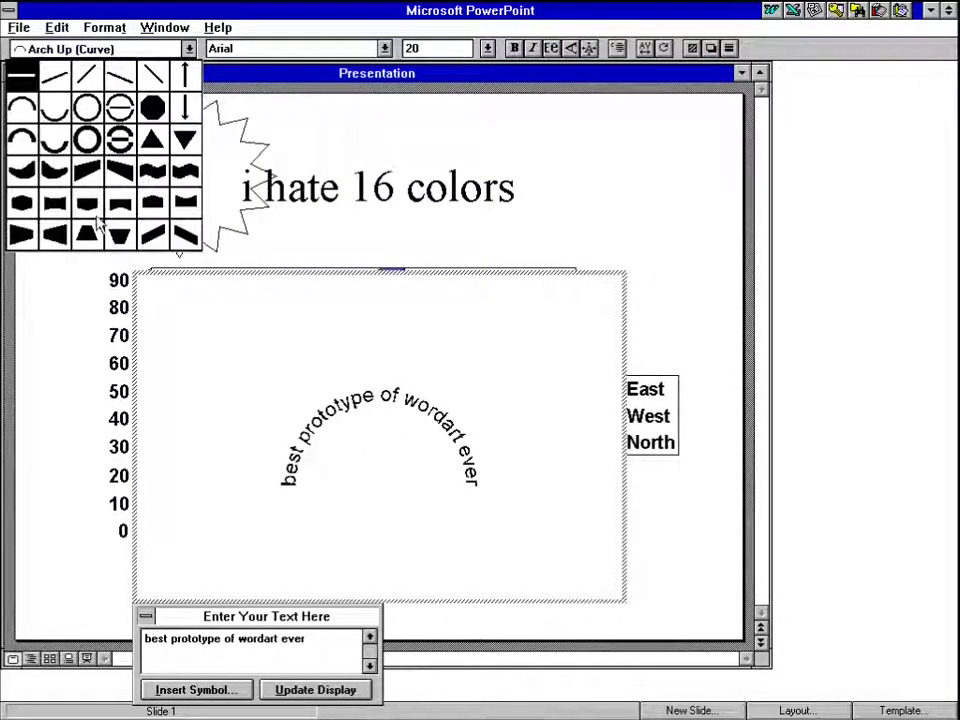
pyautogui.click(87, 233)
# Apply the Slant Down shape to the WordArt text and make it bold
pyautogui.click(117, 45)
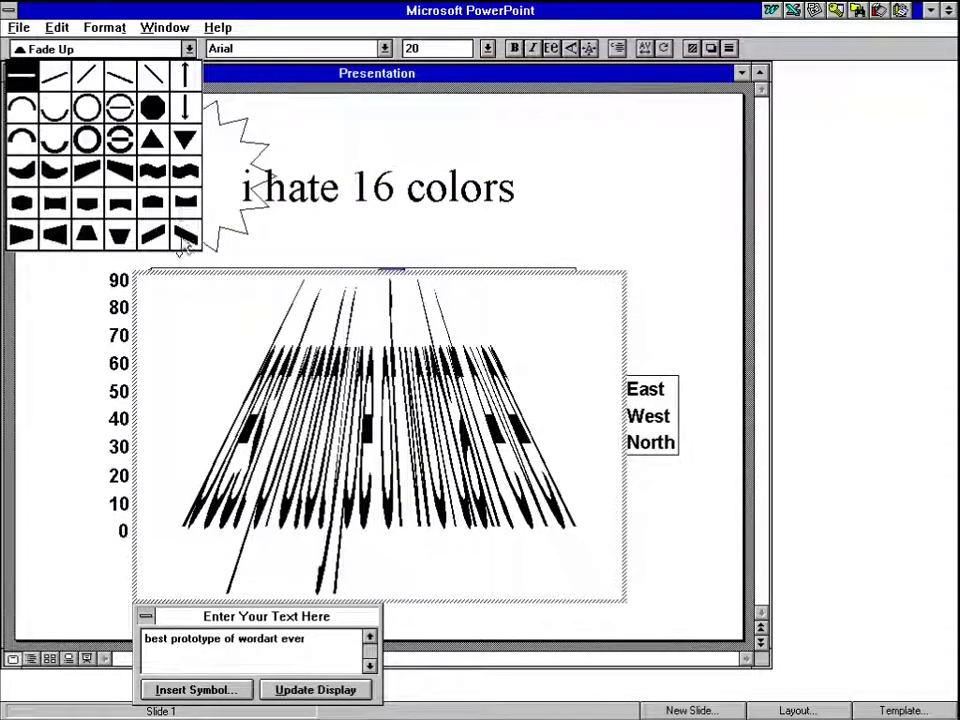
pyautogui.click(140, 183)
pyautogui.click(515, 48)
# Try a small drop shadow on the WordArt text and check its border options
pyautogui.click(711, 48)
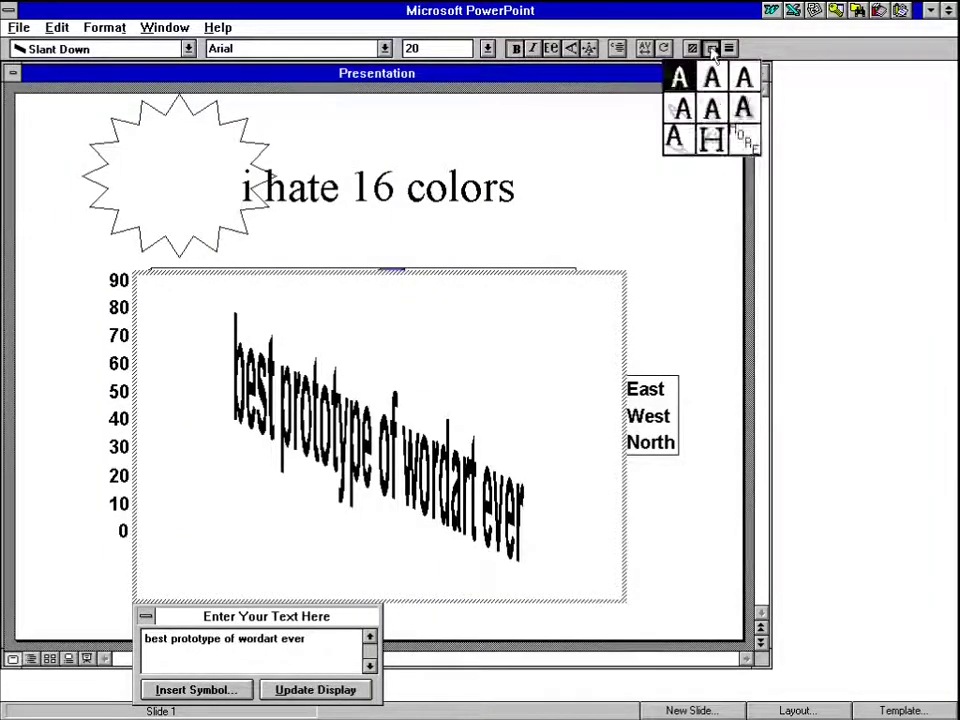
pyautogui.click(744, 140)
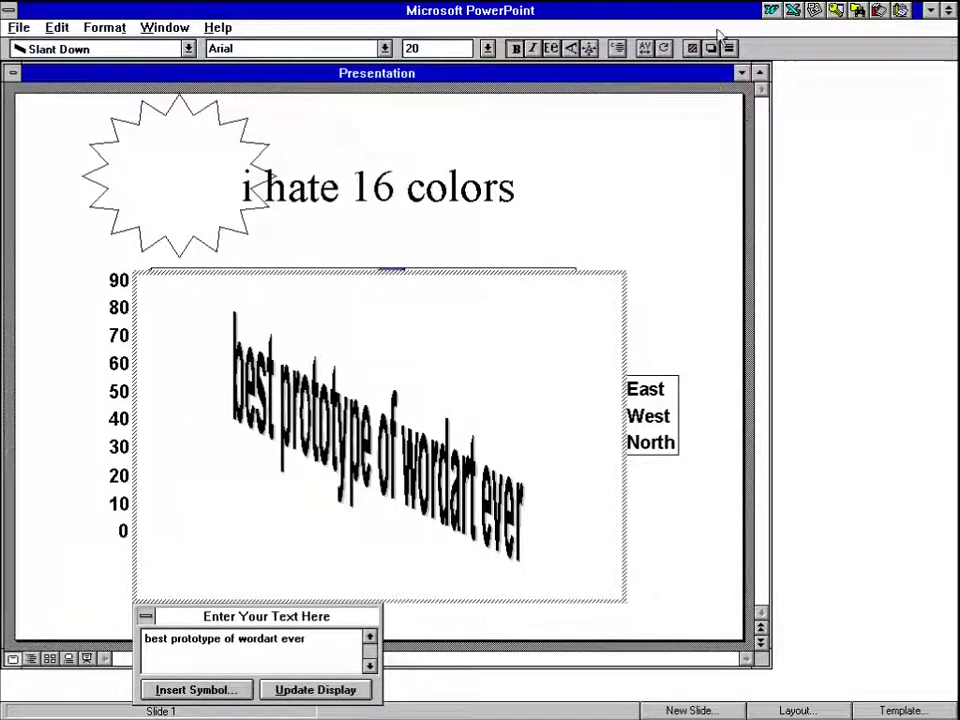
pyautogui.click(729, 49)
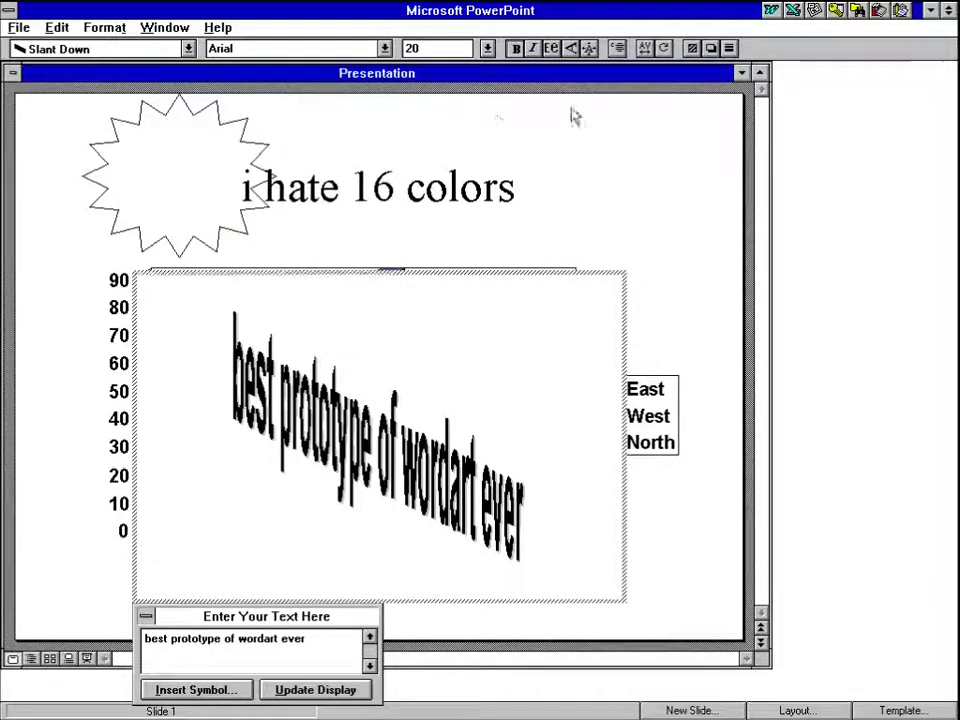
pyautogui.click(339, 129)
# Shade the WordArt text with the grid pattern, using a black foreground and white background
pyautogui.click(692, 48)
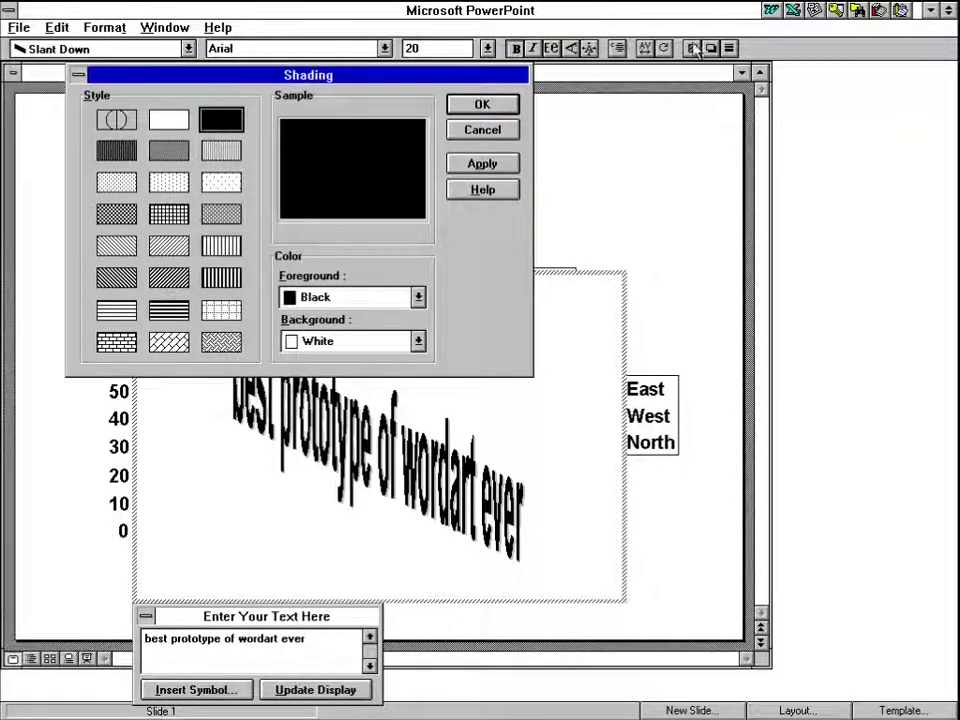
pyautogui.click(157, 215)
pyautogui.click(482, 104)
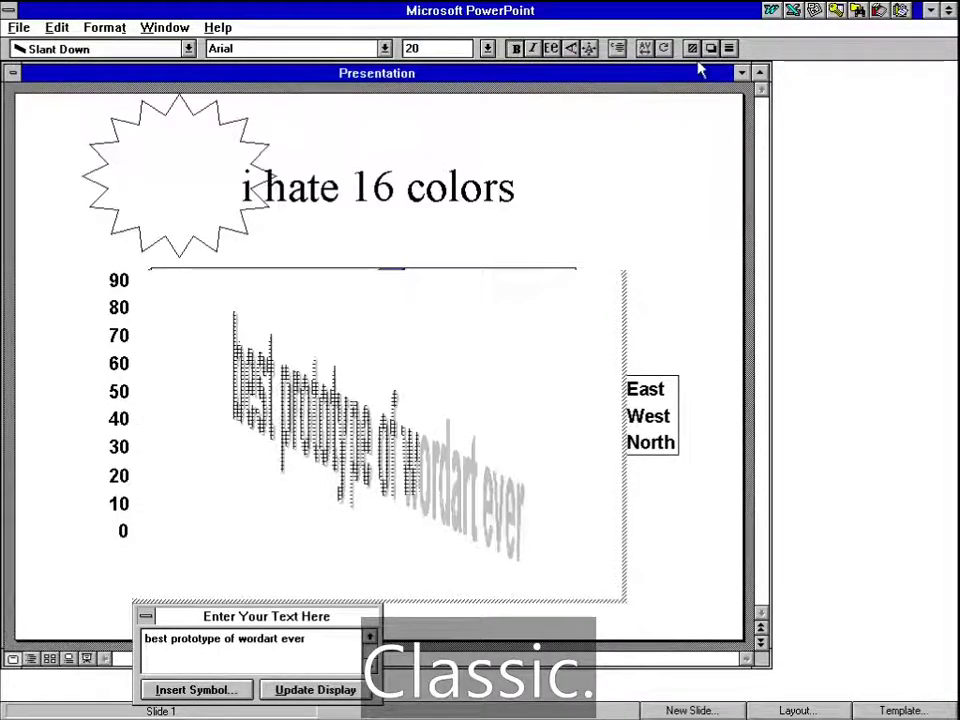
# Give the WordArt text a slanted shadow cast in front of the letters and set the shadow color to Red
pyautogui.click(712, 48)
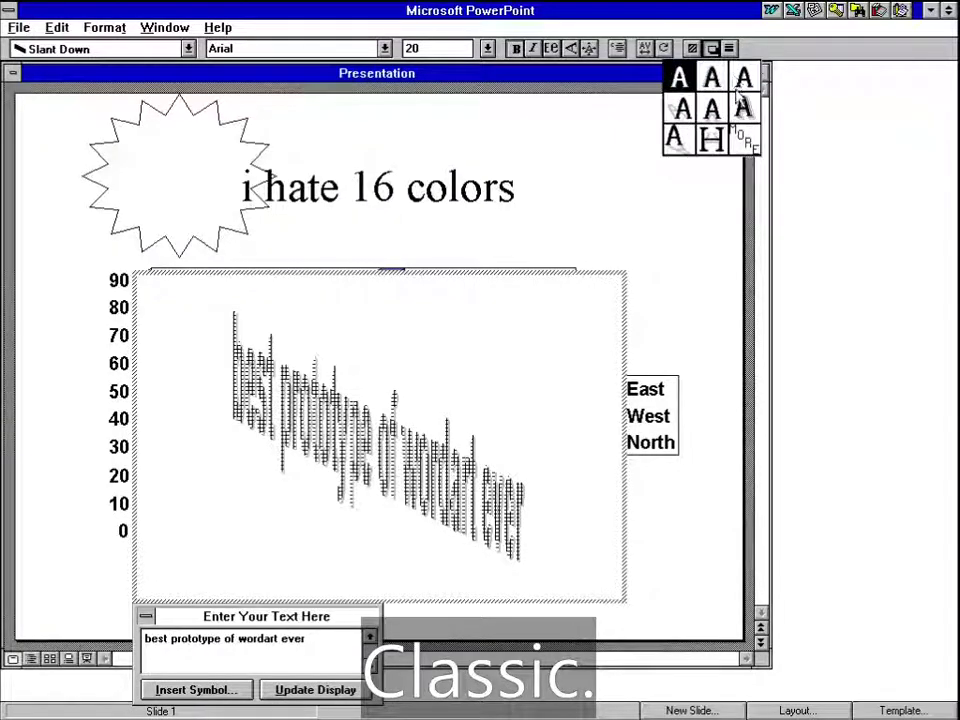
pyautogui.click(729, 144)
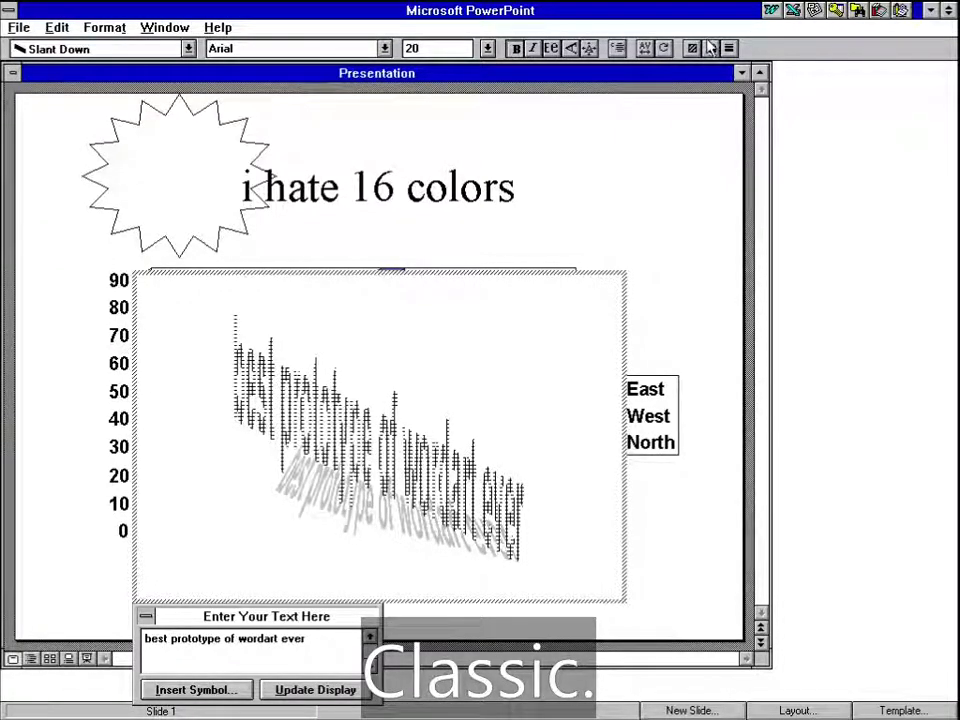
pyautogui.click(712, 48)
pyautogui.click(744, 140)
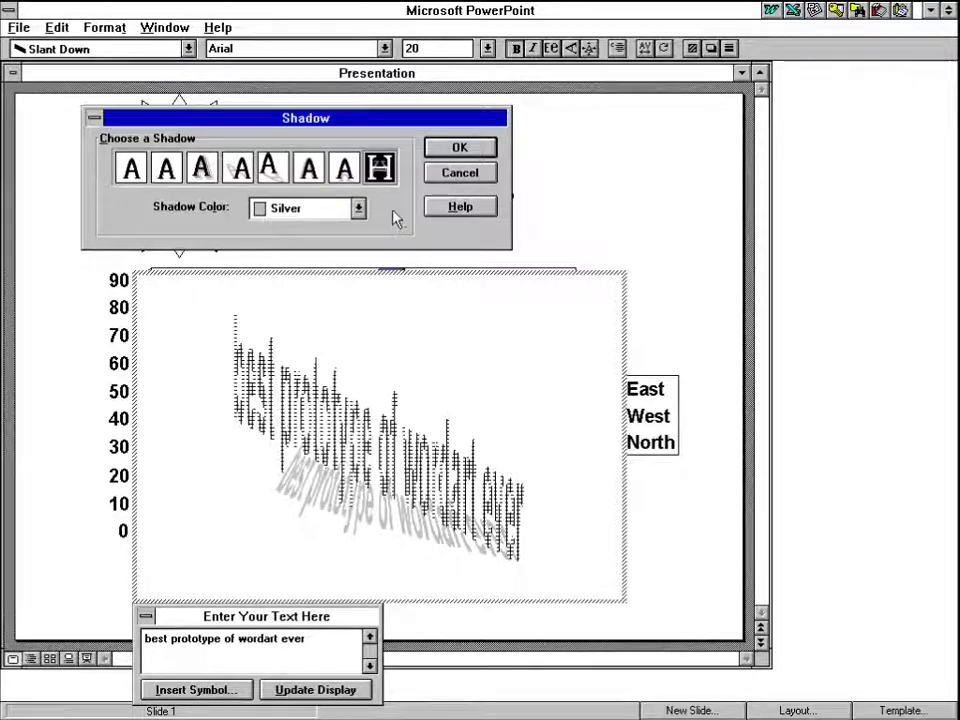
pyautogui.click(357, 208)
pyautogui.click(358, 226)
pyautogui.click(285, 227)
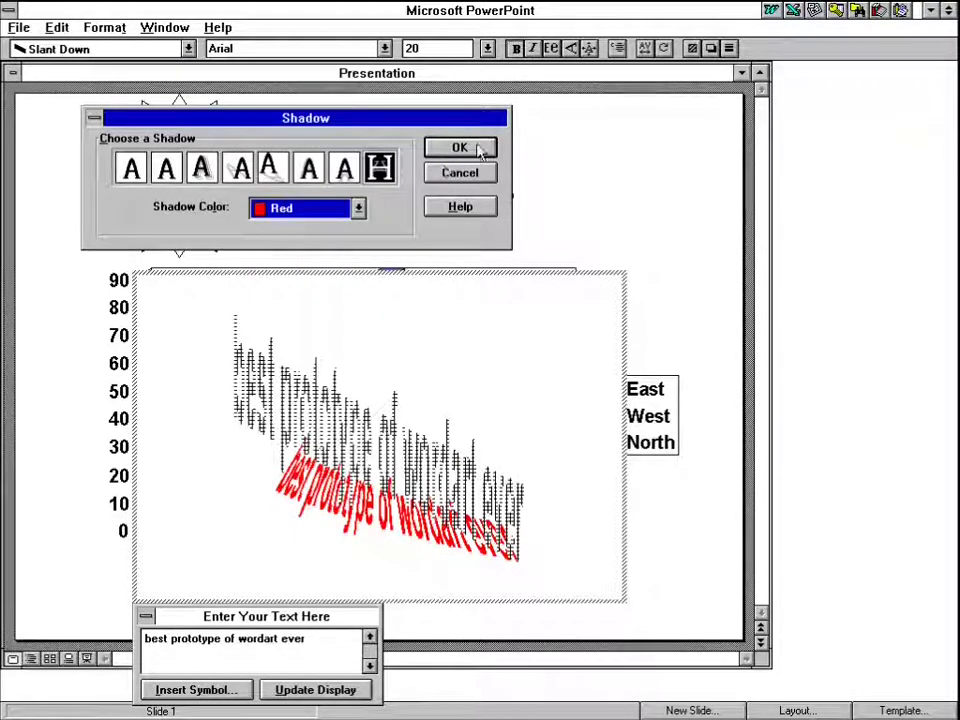
pyautogui.press('Return')
# Close PowerPoint without saving the presentation
pyautogui.click(7, 12)
pyautogui.click(40, 120)
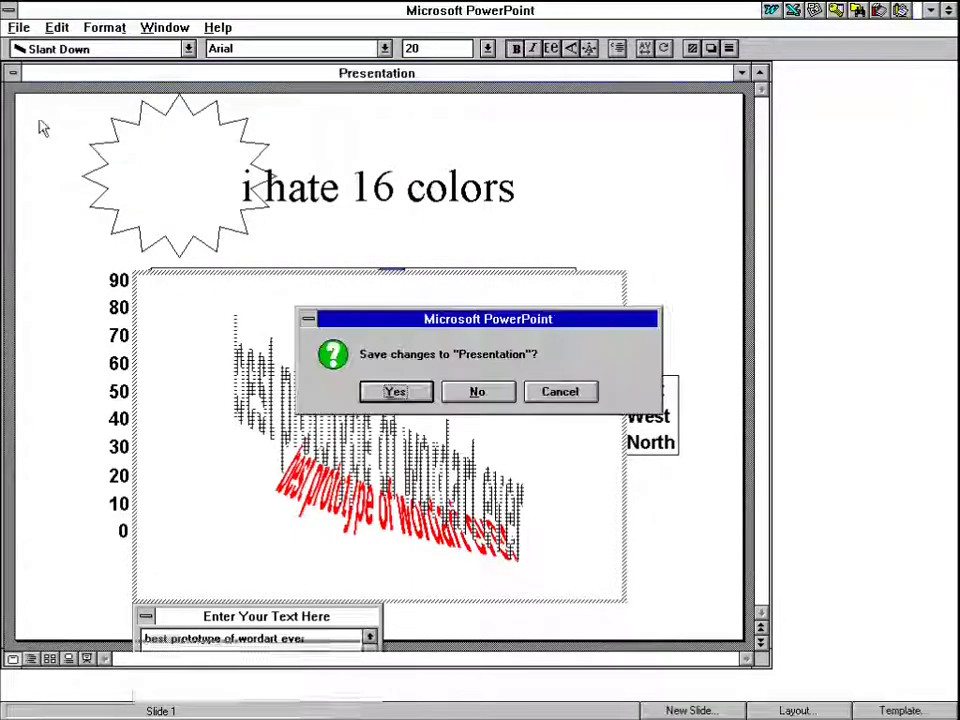
pyautogui.click(455, 391)
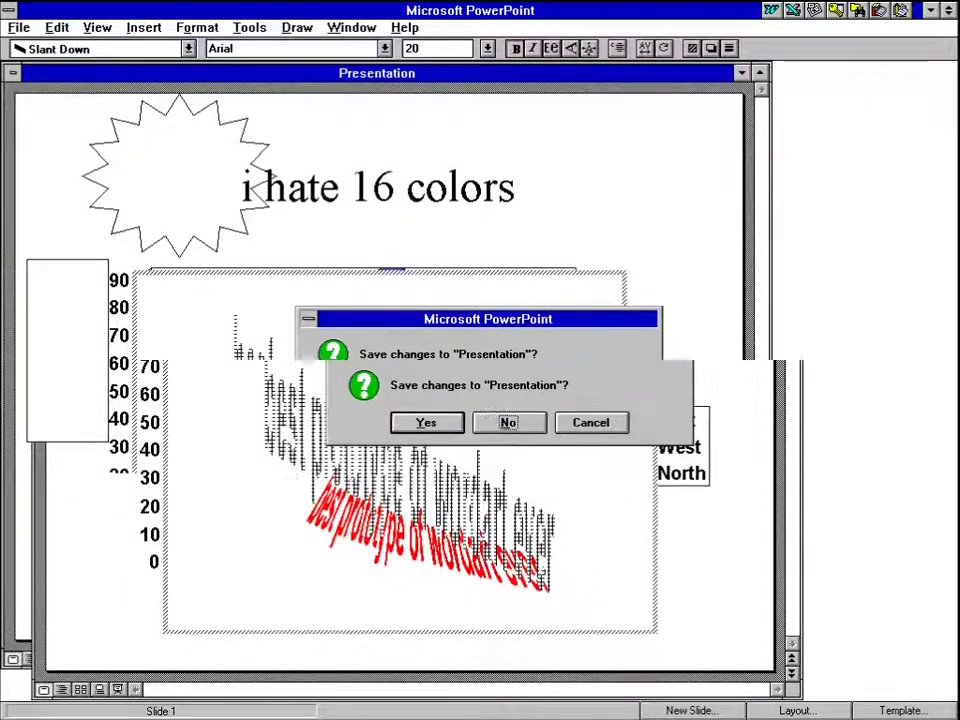
pyautogui.press('n')
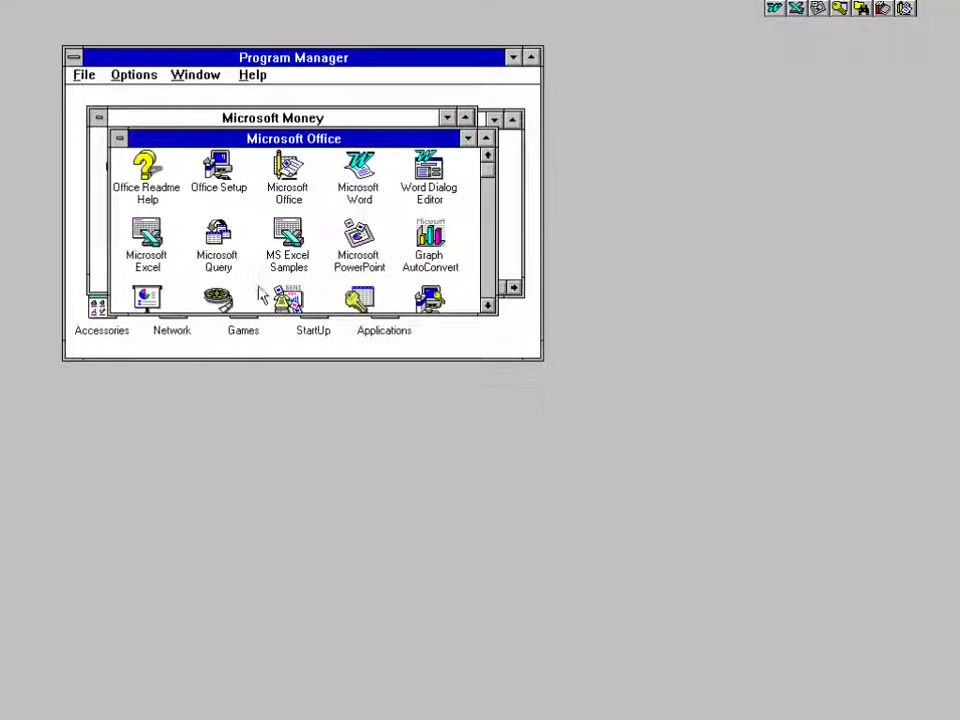
# View Microsoft Query and the Graph AutoConvert settings from the Microsoft Office group, closing each without changes
pyautogui.doubleClick(216, 240)
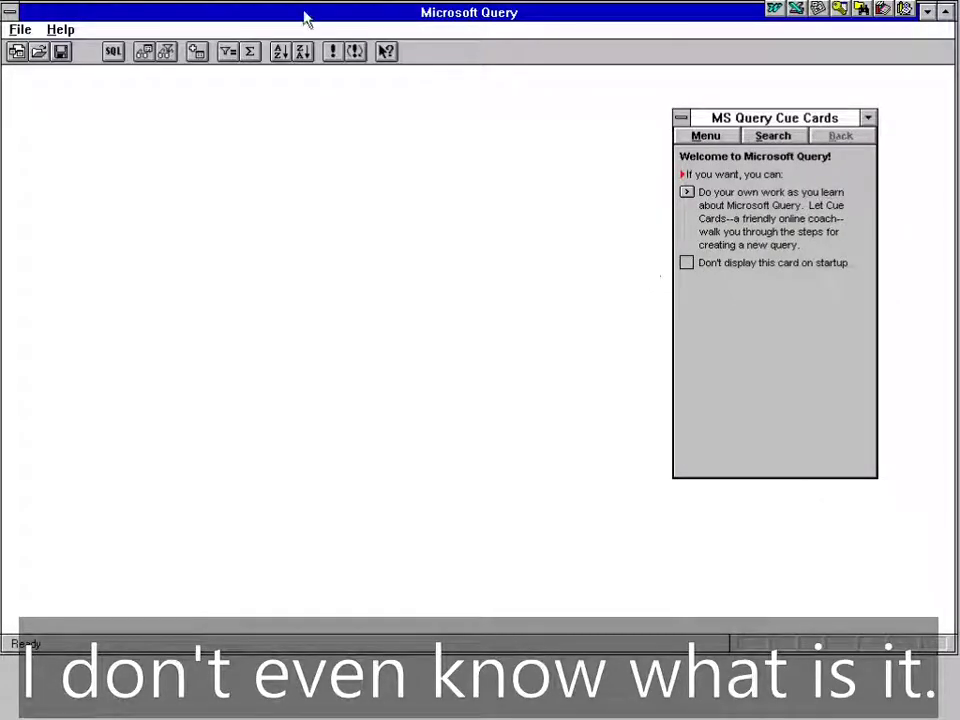
pyautogui.click(9, 10)
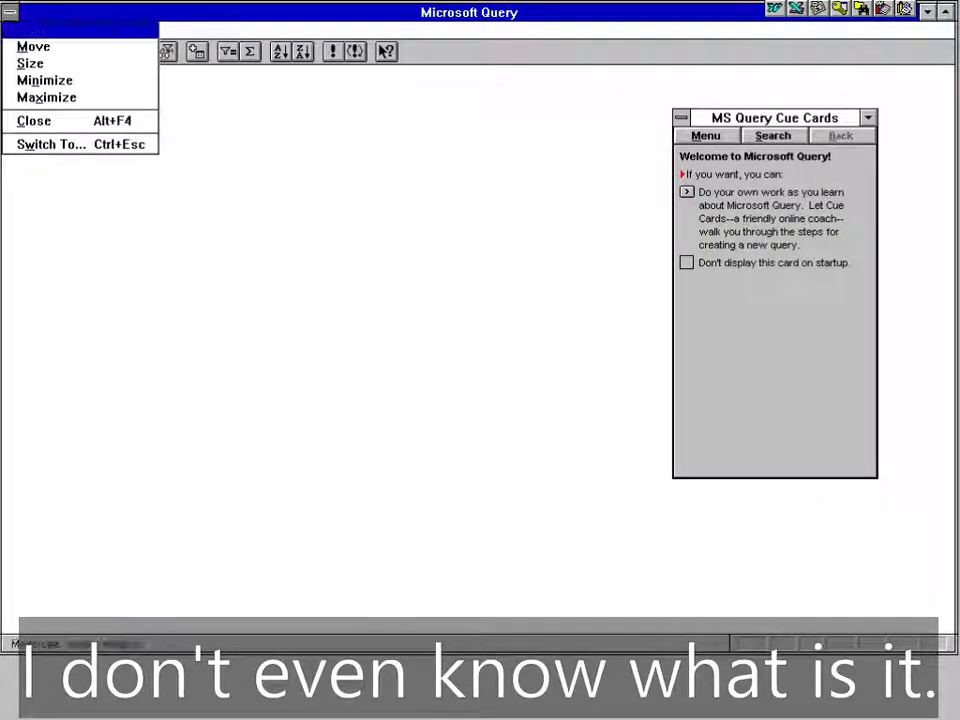
pyautogui.click(30, 122)
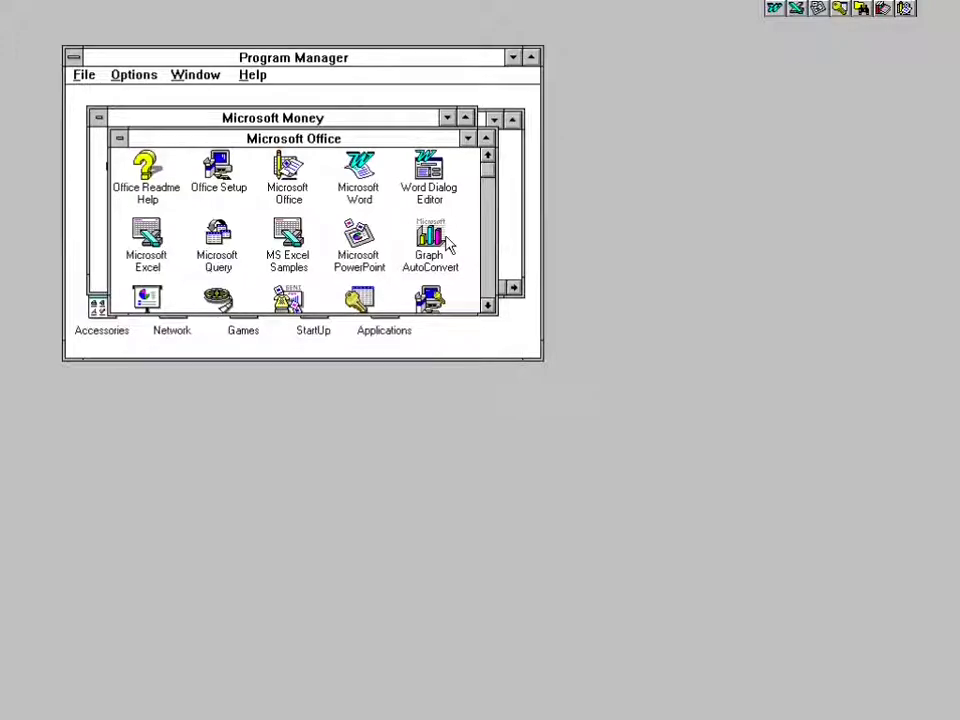
pyautogui.doubleClick(446, 241)
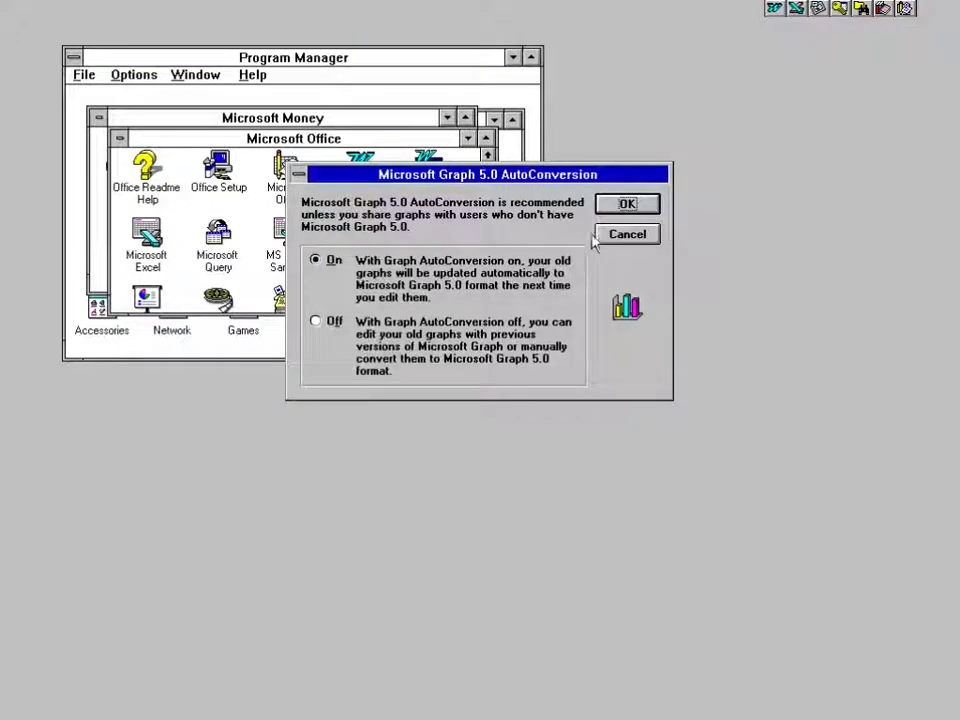
pyautogui.click(610, 238)
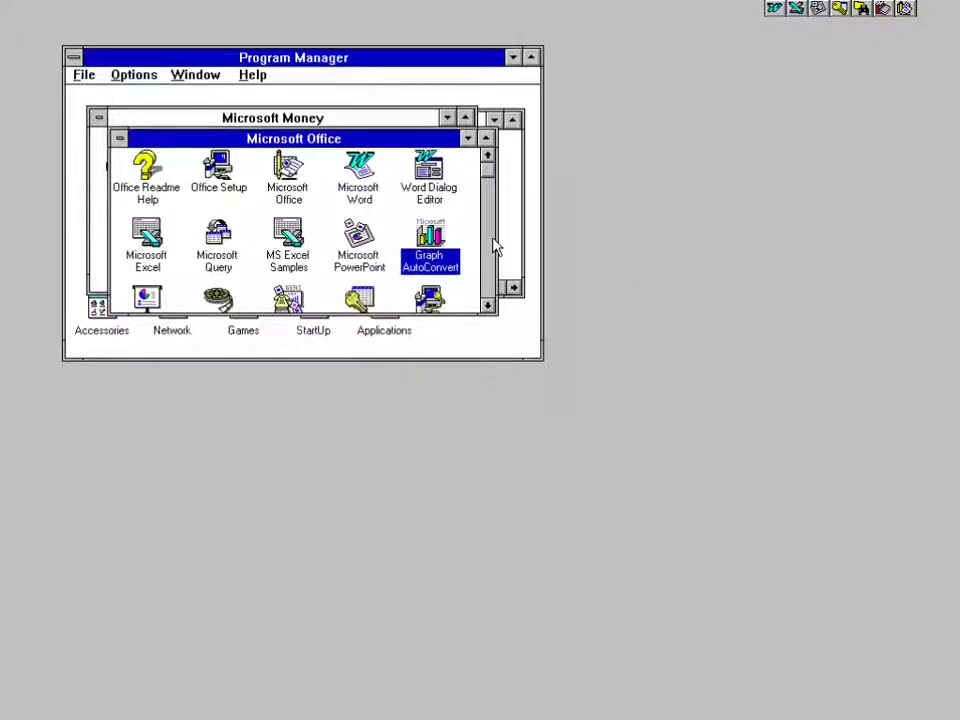
# Start Microsoft Imager from the Microsoft Office group and look through its image-editing and window-arrangement commands
pyautogui.click(490, 246)
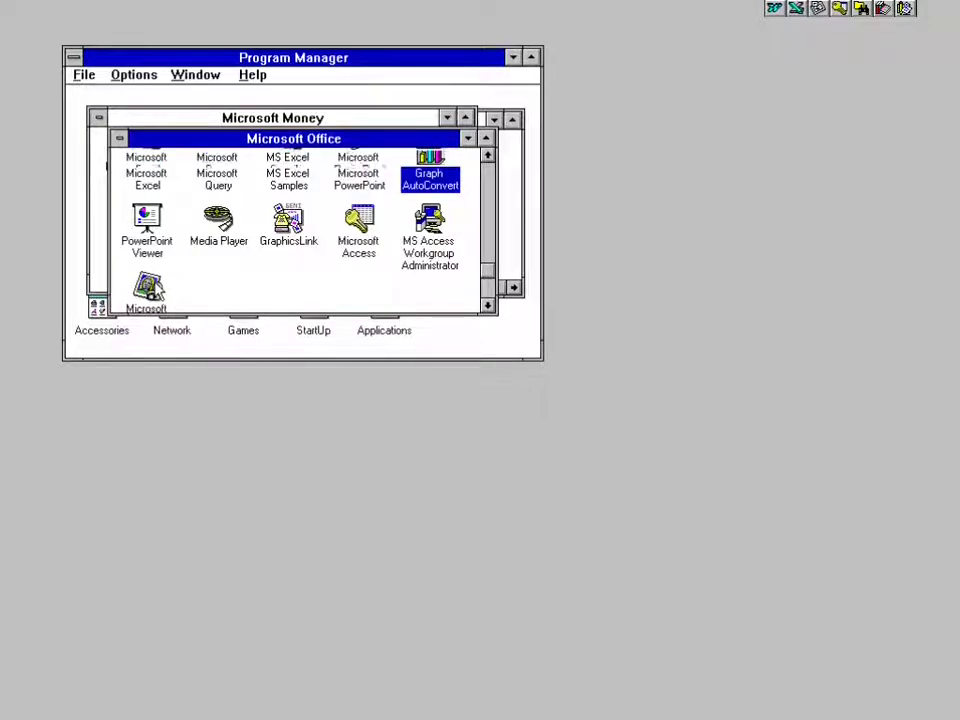
pyautogui.doubleClick(147, 290)
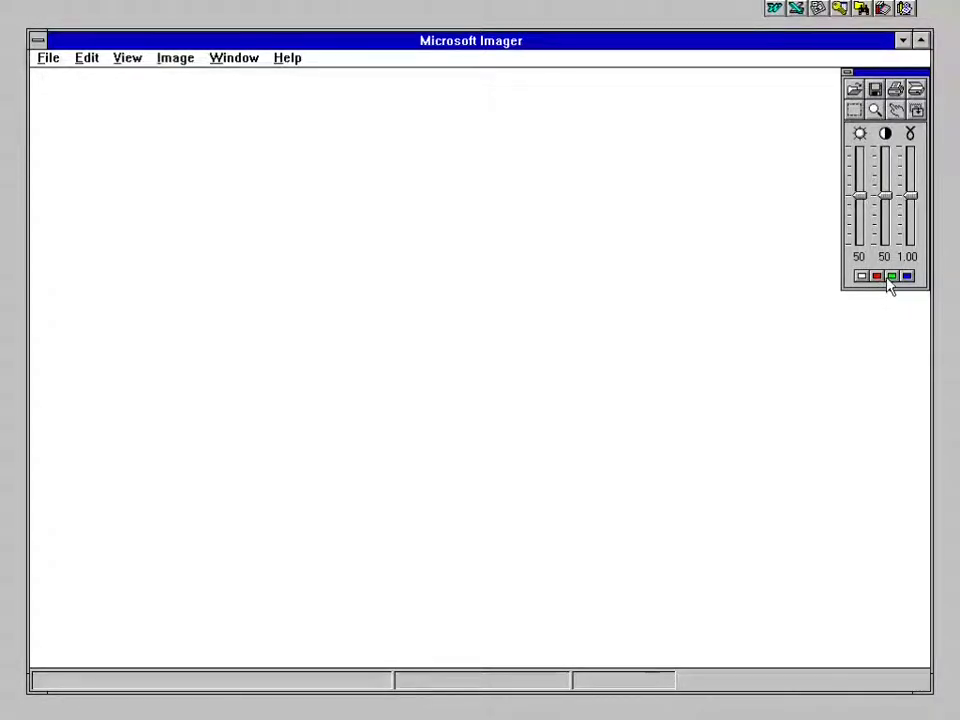
pyautogui.click(127, 58)
pyautogui.click(174, 58)
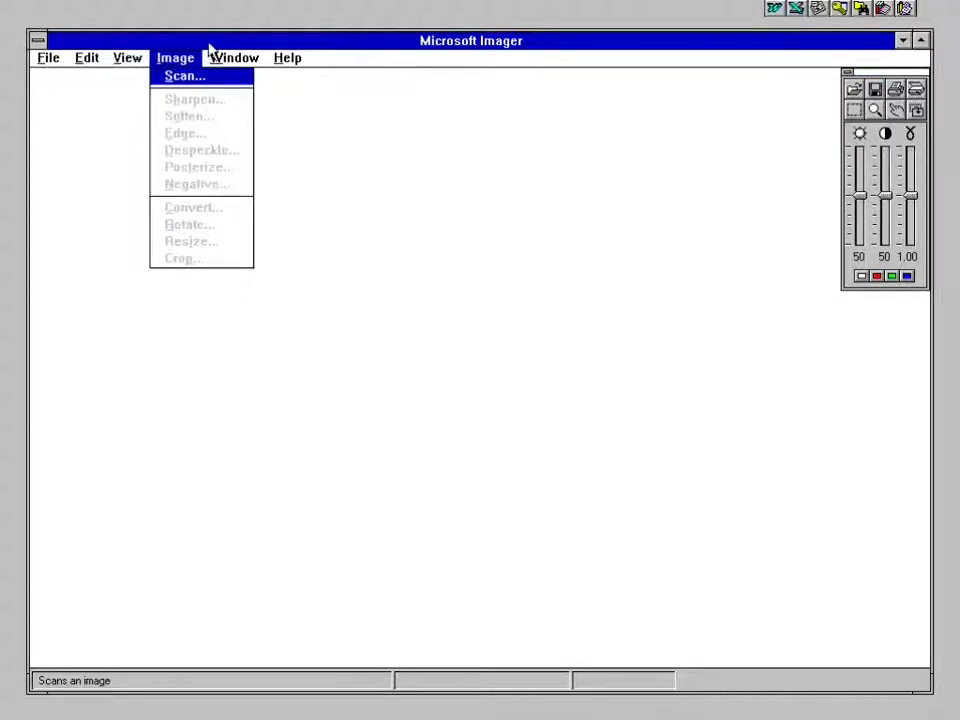
pyautogui.click(211, 47)
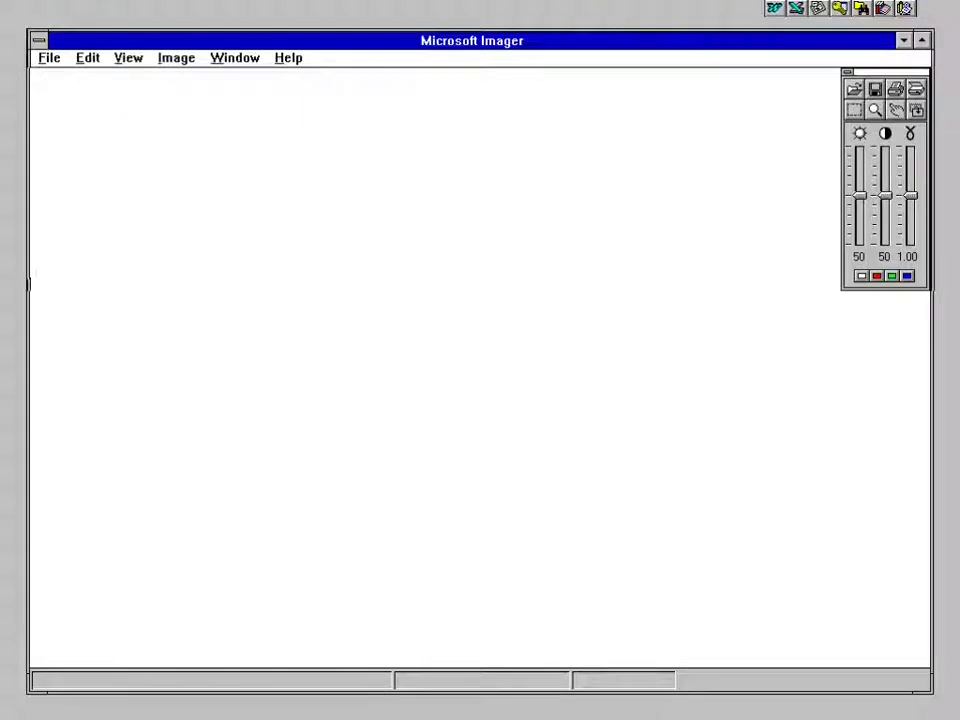
pyautogui.click(230, 60)
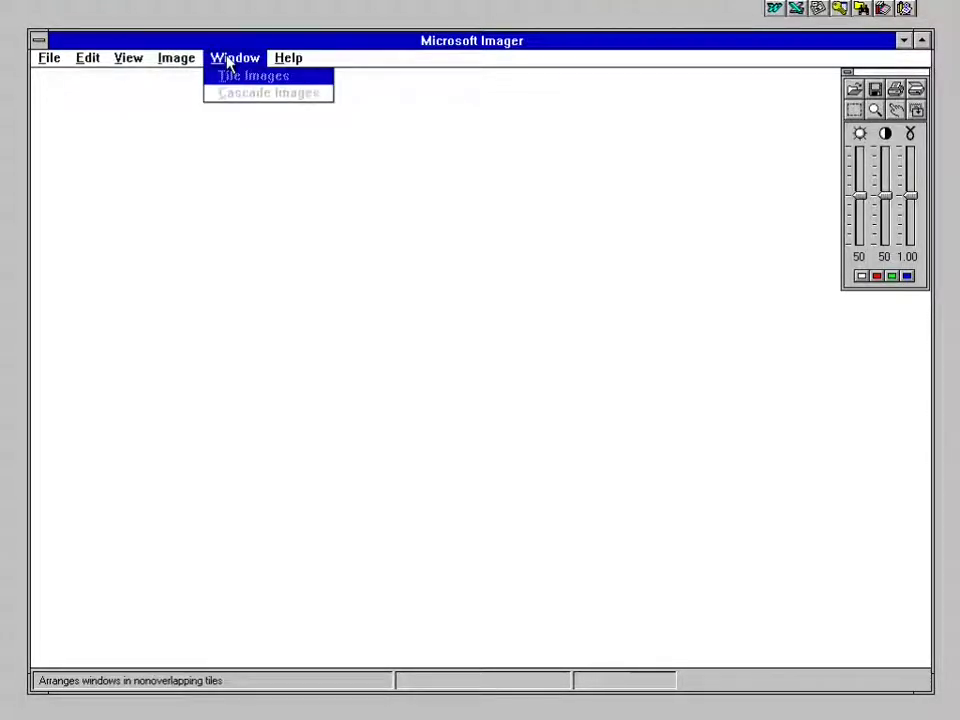
# View the version and copyright information for Microsoft Imager and close the program
pyautogui.moveTo(287, 58)
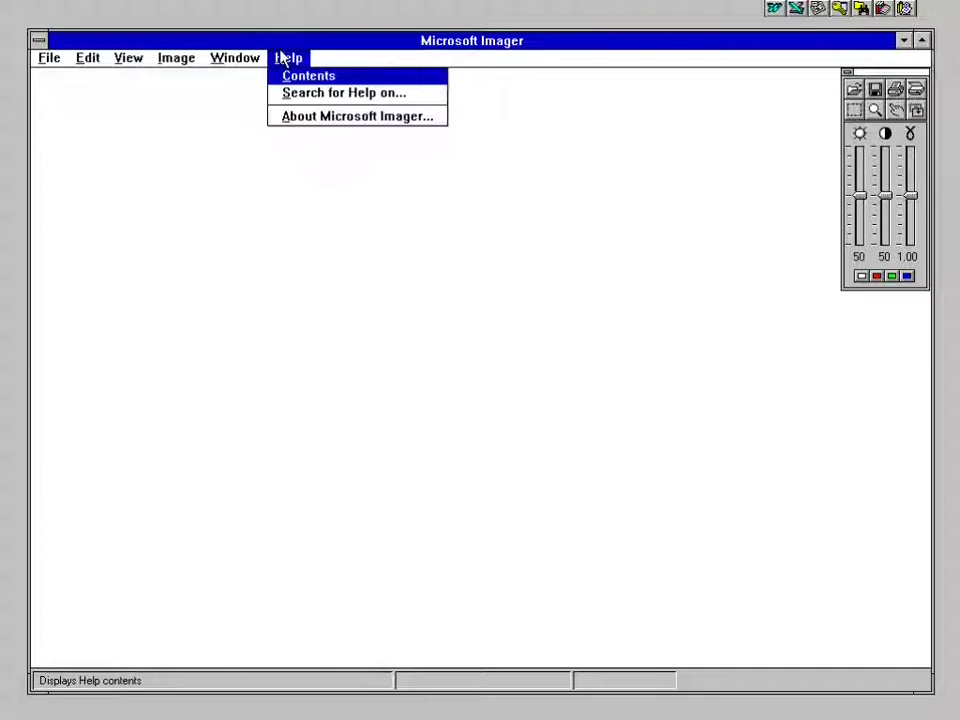
pyautogui.click(298, 118)
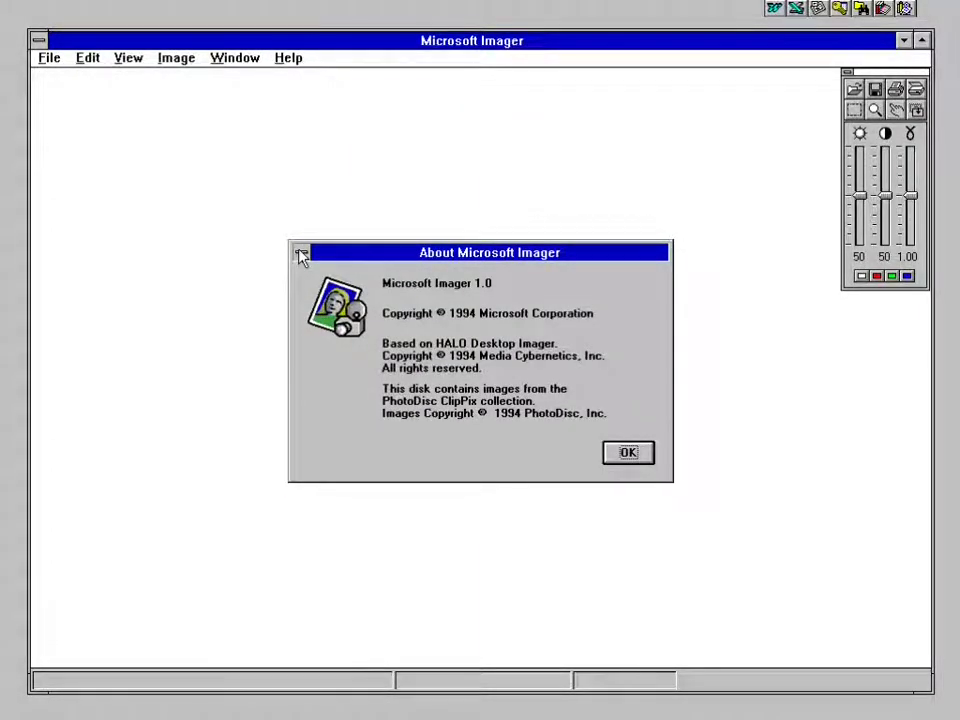
pyautogui.click(301, 252)
pyautogui.click(301, 286)
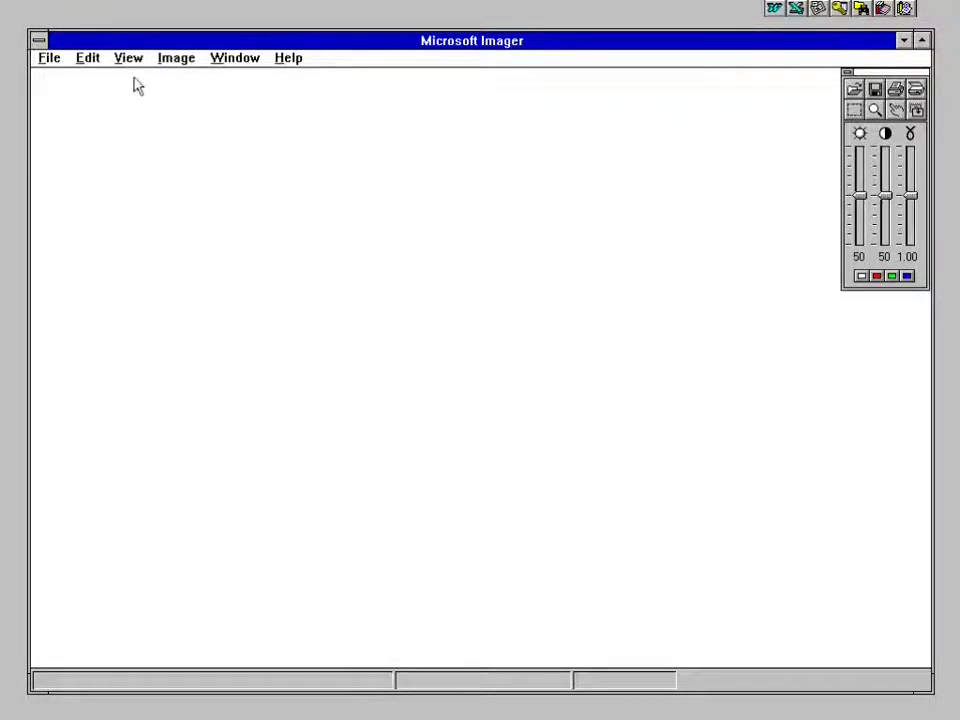
pyautogui.click(38, 40)
pyautogui.click(66, 149)
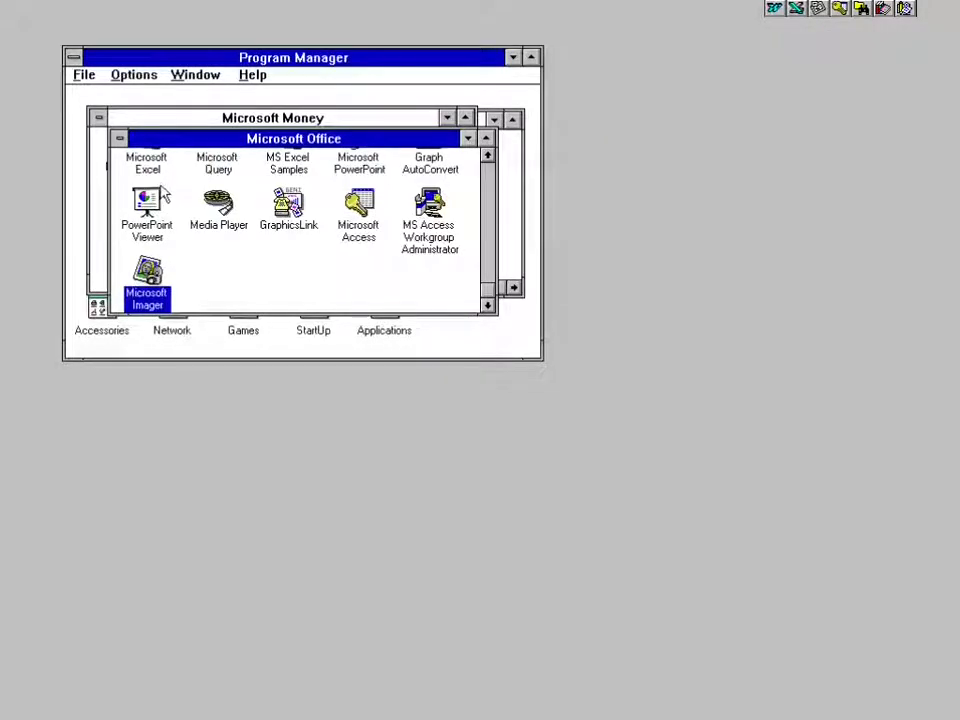
# Close the Microsoft Office, Microsoft Money and Main group windows in Program Manager
pyautogui.click(220, 205)
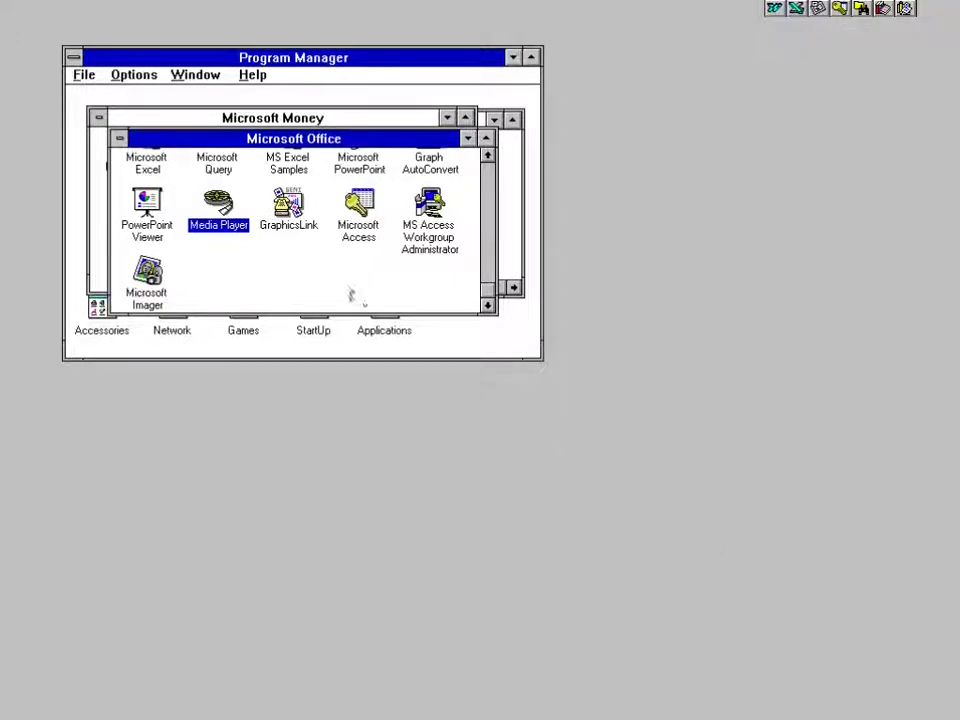
pyautogui.click(118, 138)
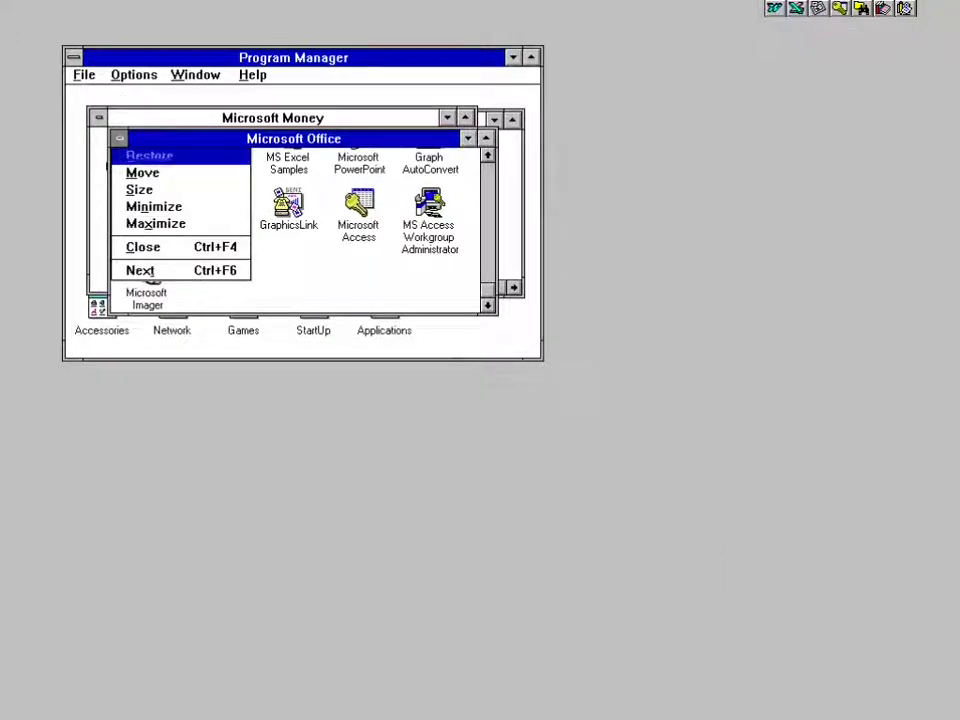
pyautogui.click(135, 246)
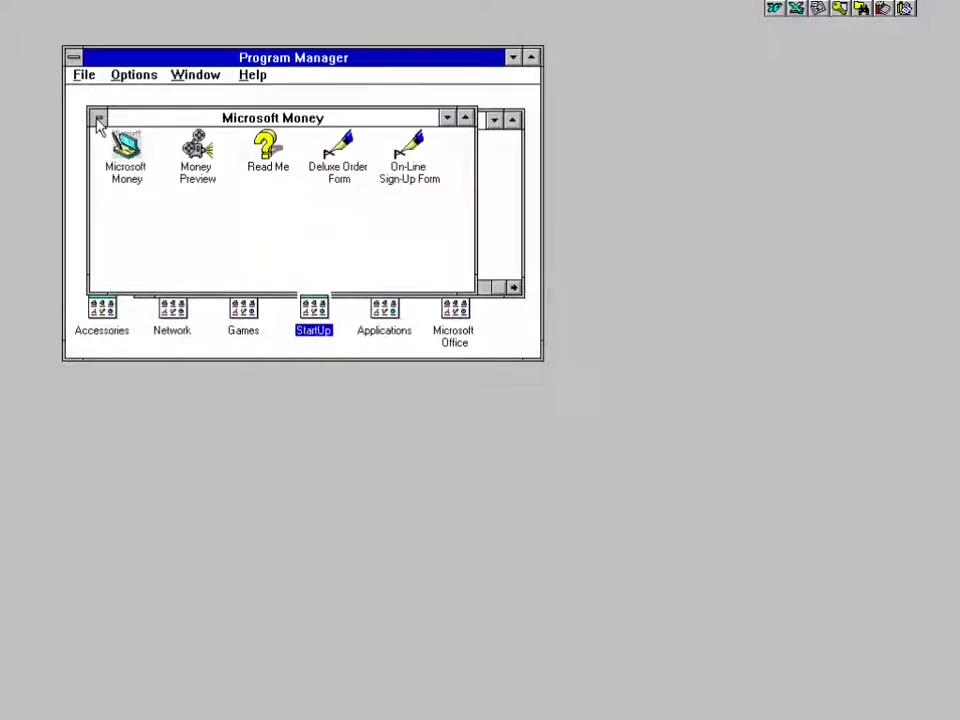
pyautogui.click(98, 118)
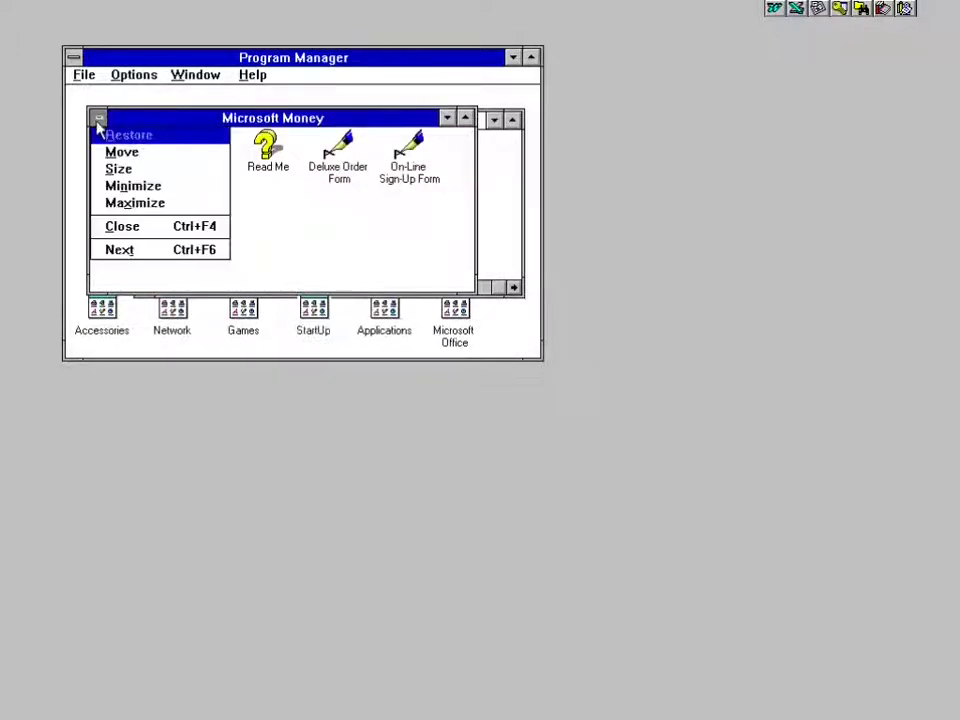
pyautogui.click(118, 228)
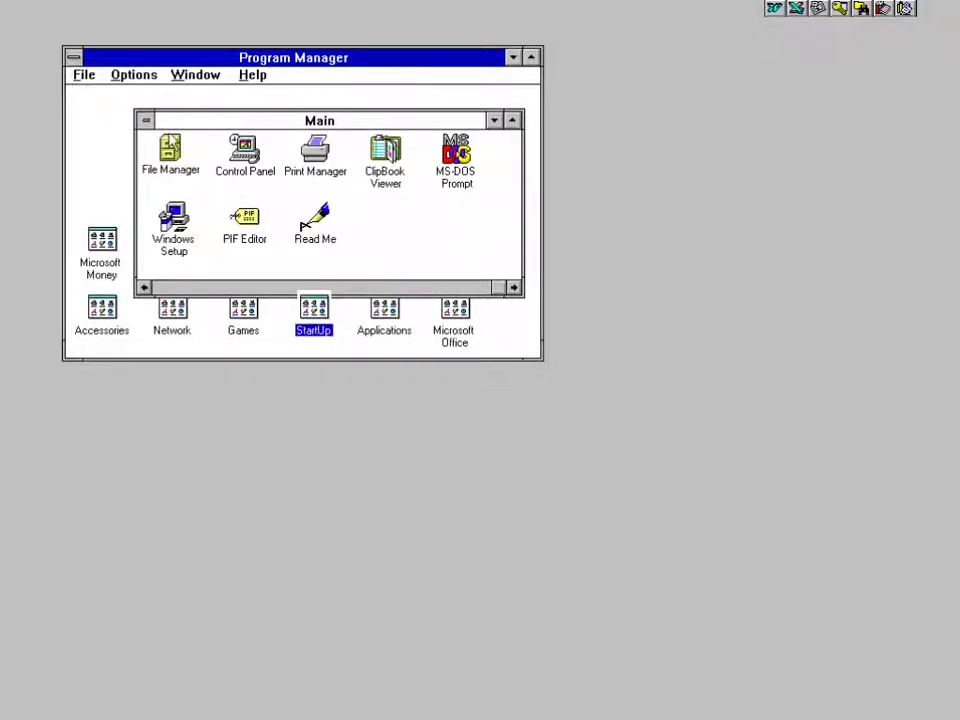
pyautogui.click(146, 120)
pyautogui.click(150, 186)
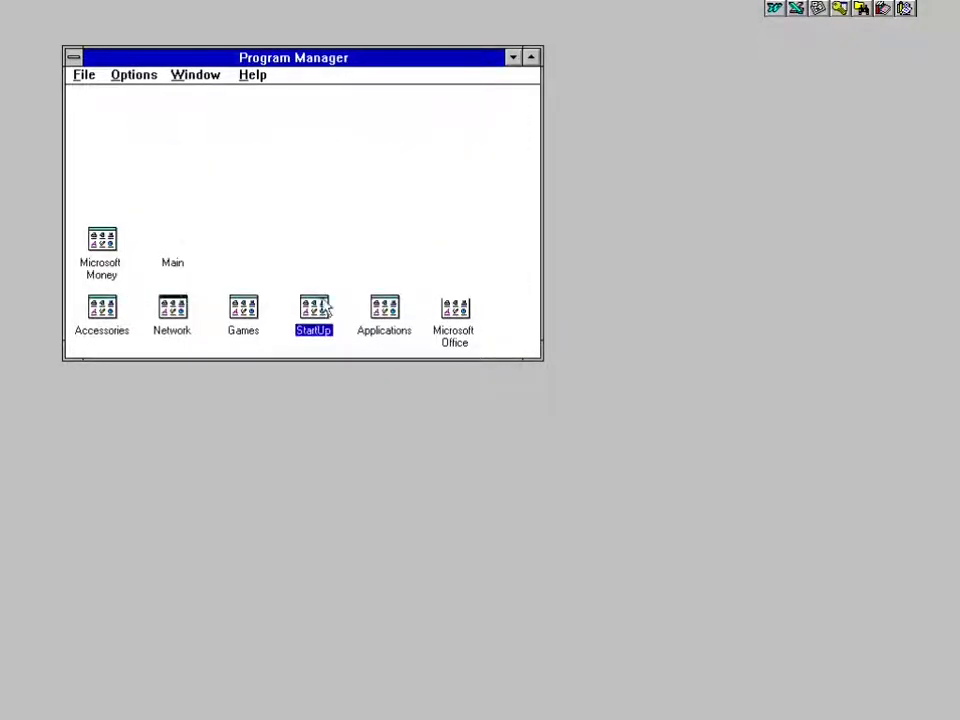
# Delete the Microsoft Office item from the StartUp group and close the group window
pyautogui.doubleClick(313, 310)
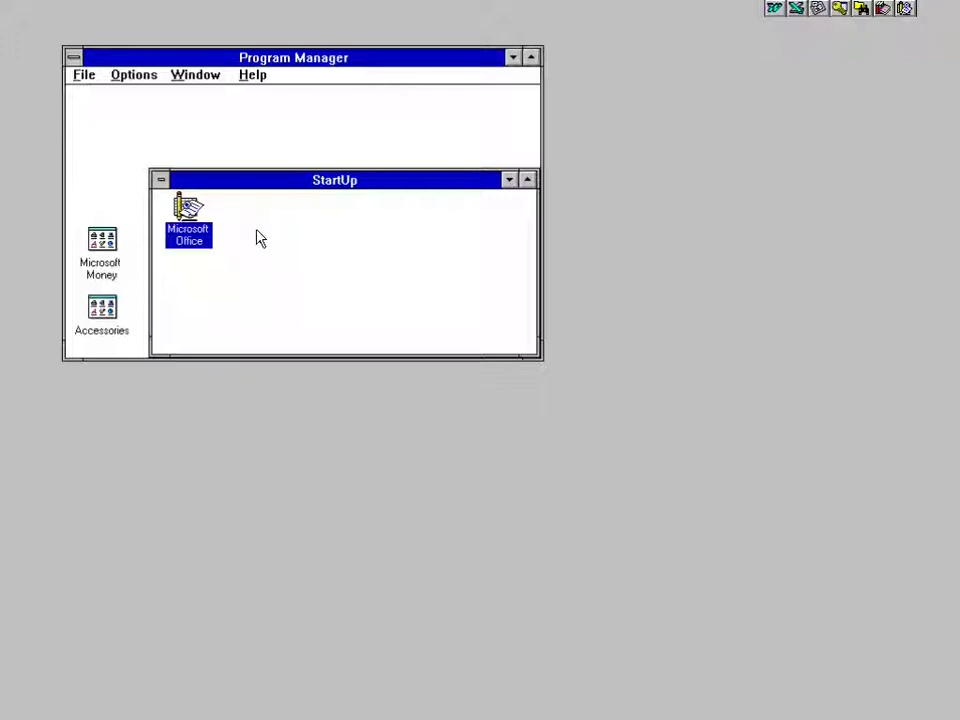
pyautogui.press('Delete')
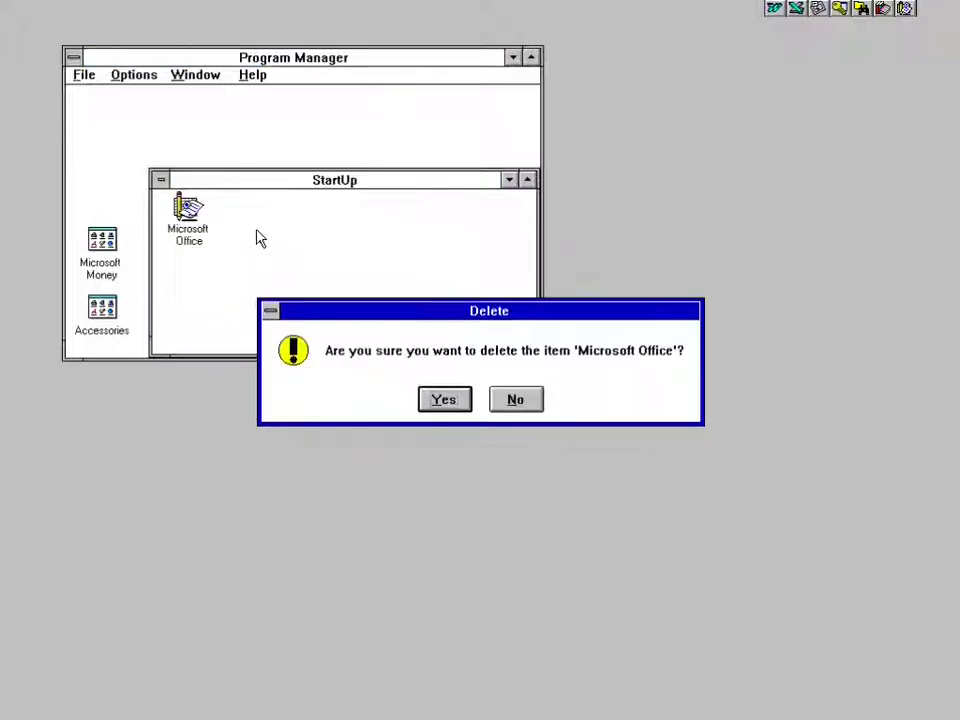
pyautogui.click(462, 404)
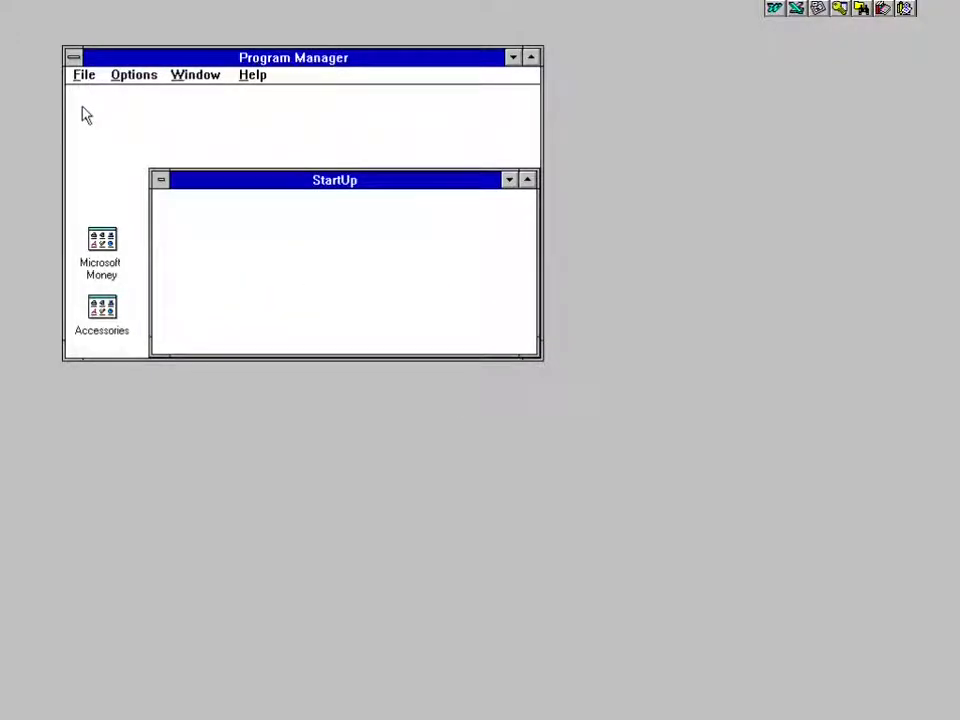
pyautogui.click(159, 185)
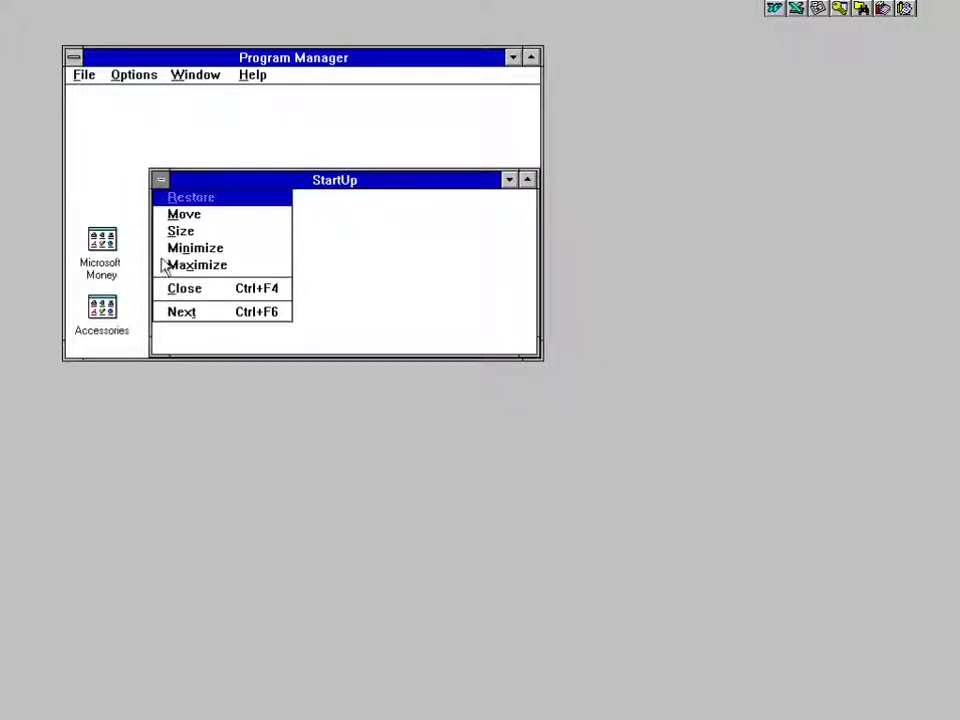
pyautogui.click(172, 289)
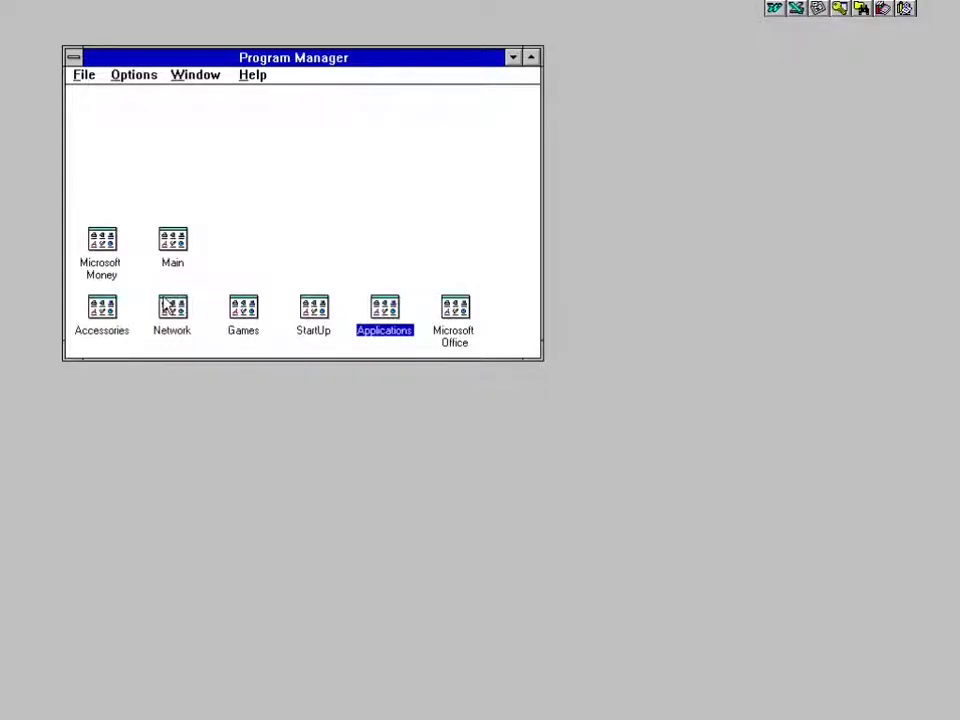
# Look at the programs in the Accessories group and close the group window
pyautogui.doubleClick(103, 306)
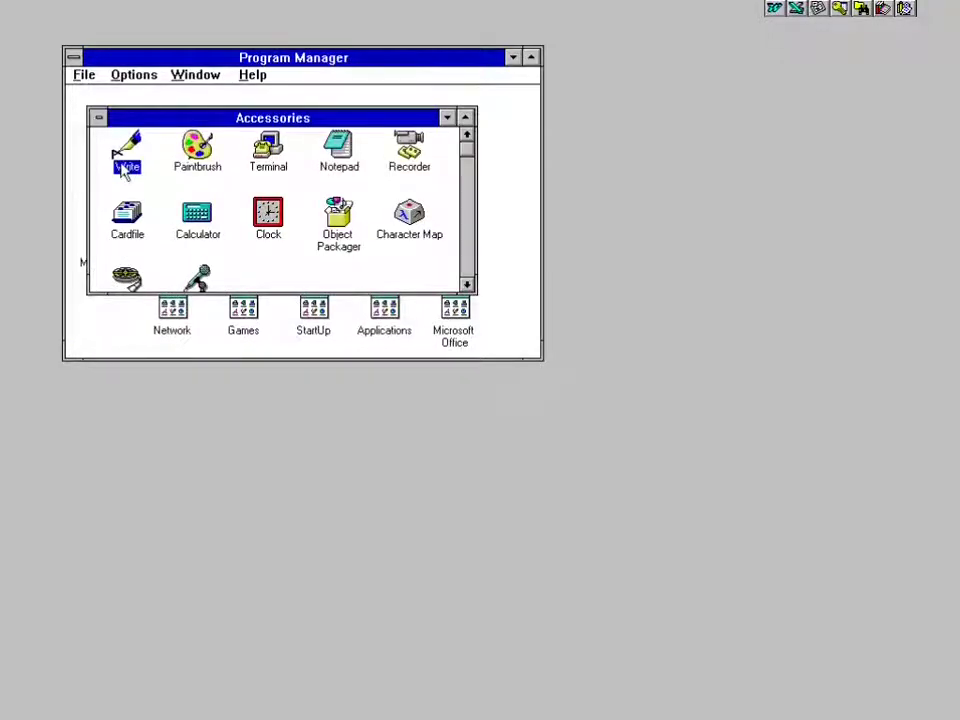
pyautogui.click(97, 119)
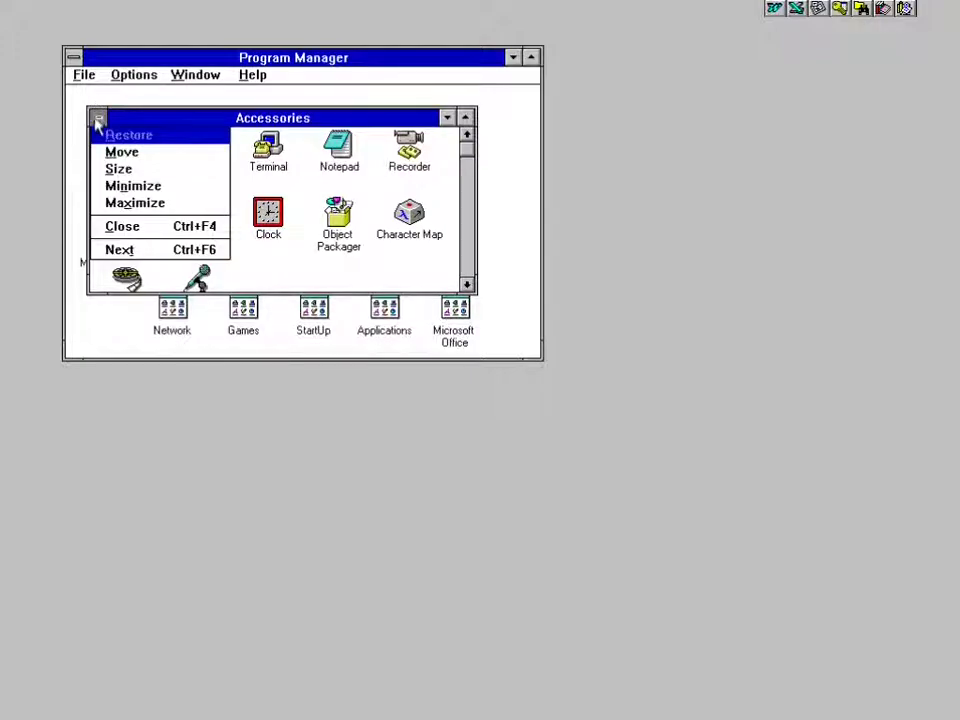
pyautogui.click(112, 228)
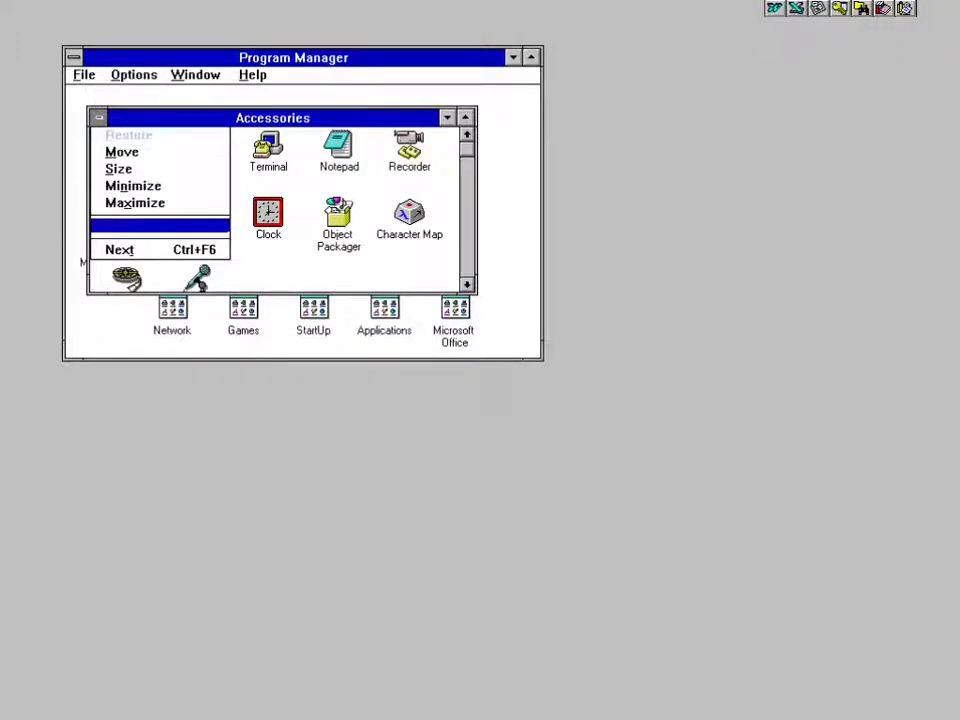
# Start File Manager from the Main group and open the osr20xs folder on the D: CD-ROM drive
pyautogui.doubleClick(165, 256)
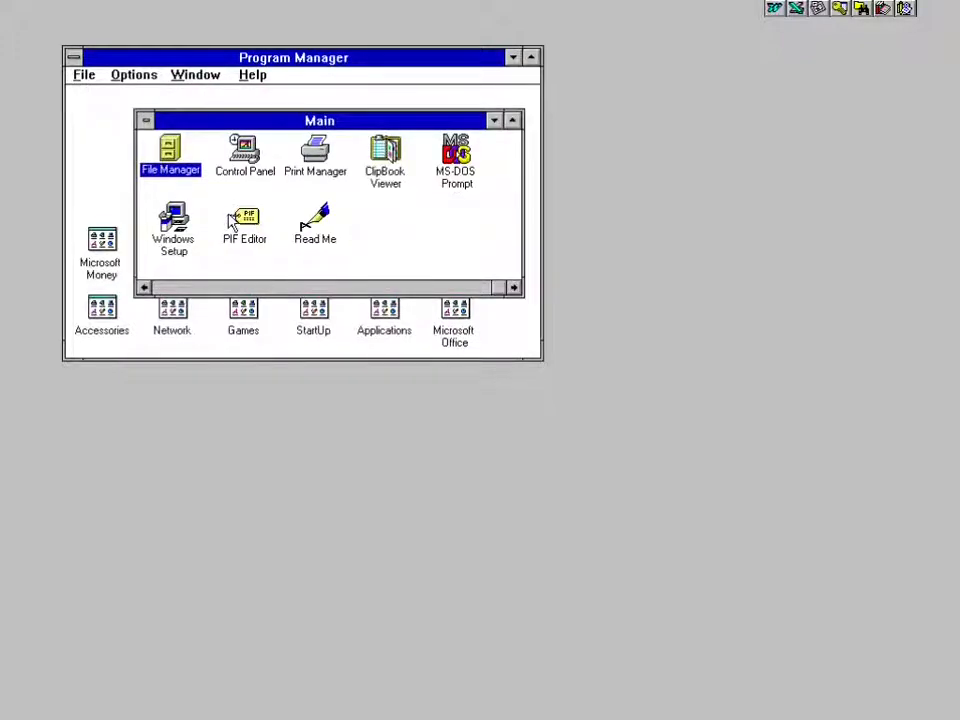
pyautogui.doubleClick(168, 150)
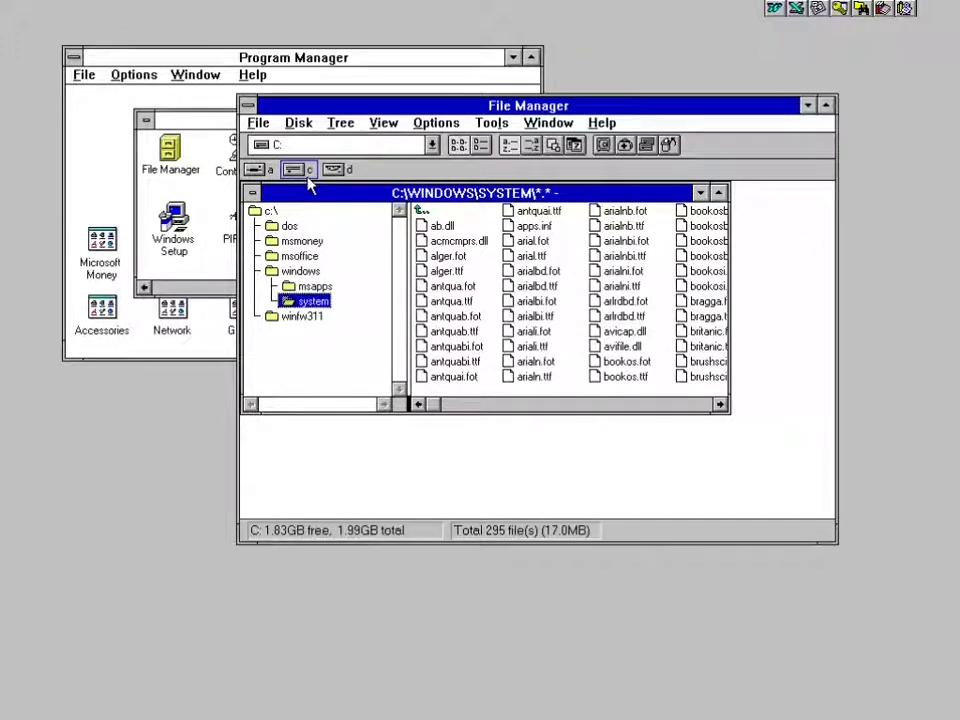
pyautogui.click(333, 169)
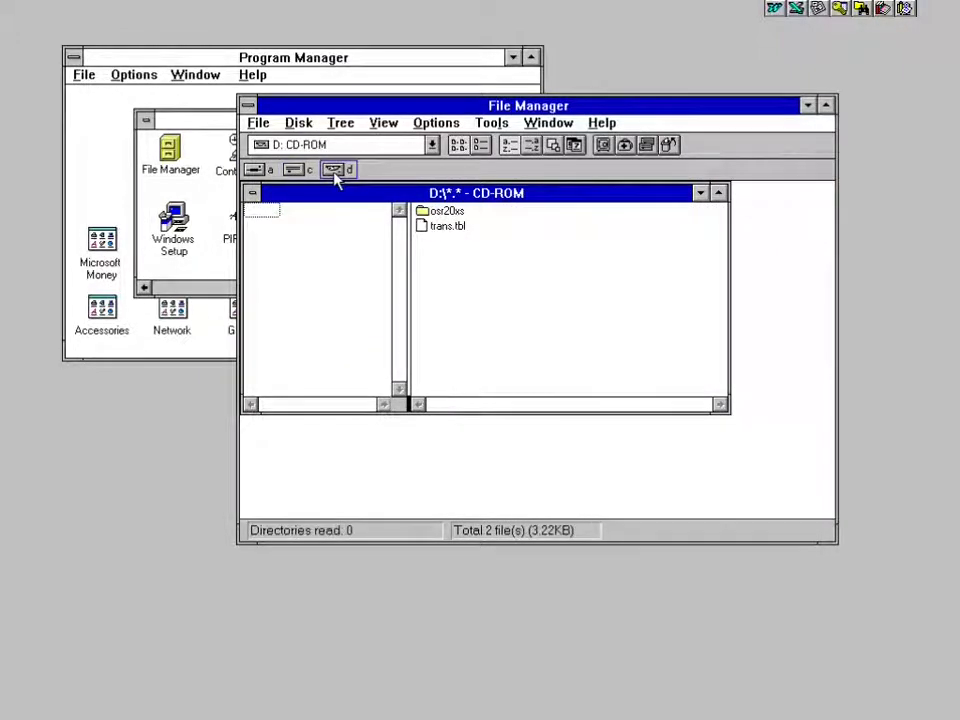
pyautogui.doubleClick(432, 211)
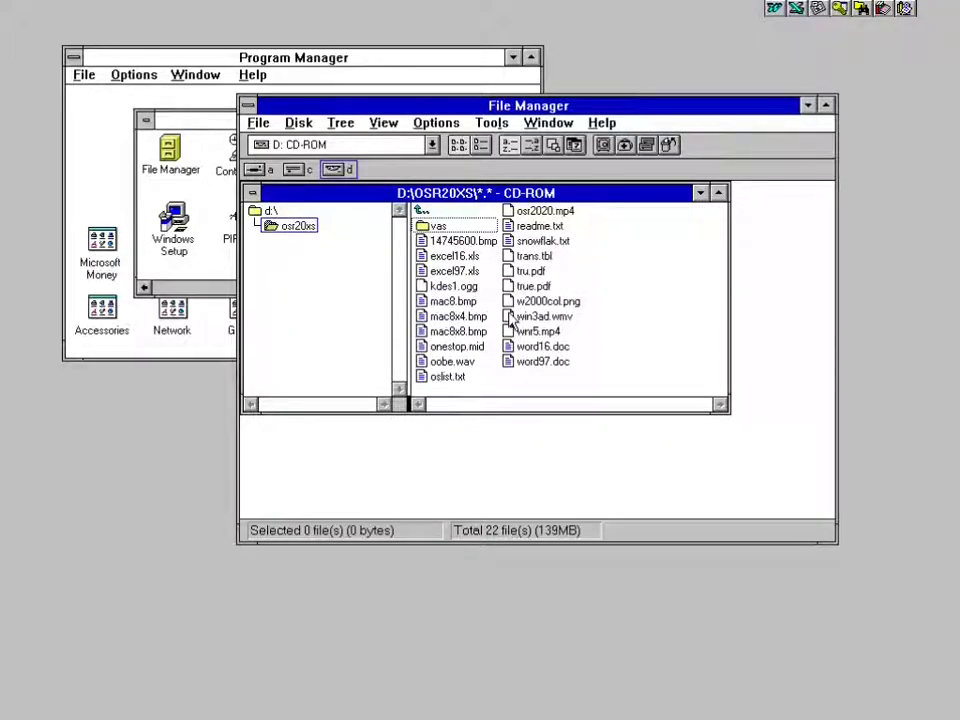
# Try to open oobe.wav from the osr20xs folder in Sound Recorder, and close Sound Recorder
pyautogui.doubleClick(447, 362)
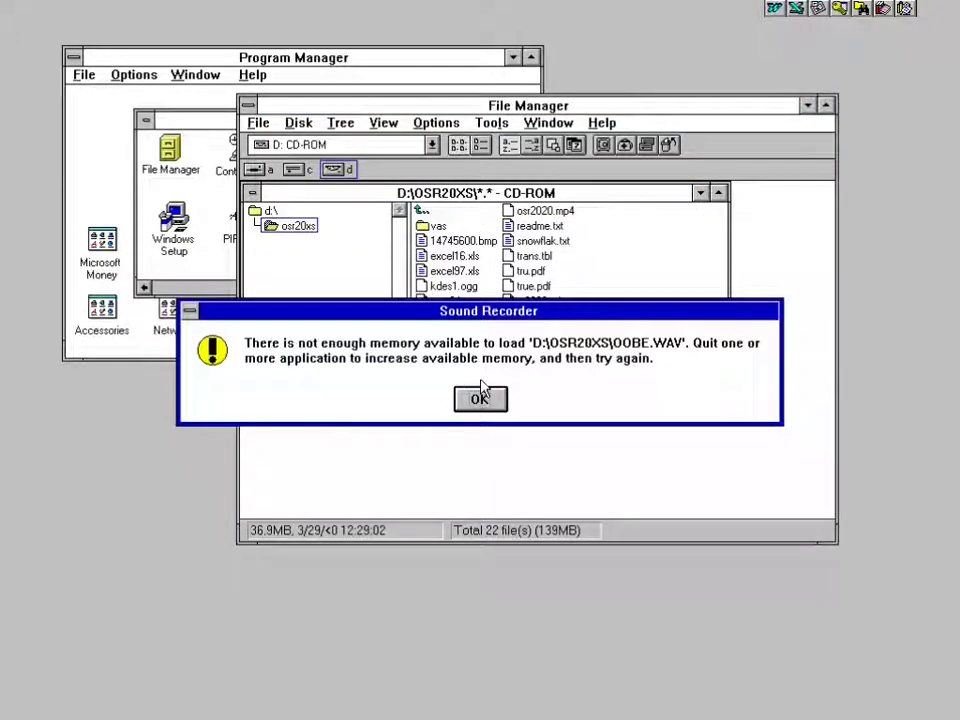
pyautogui.click(482, 399)
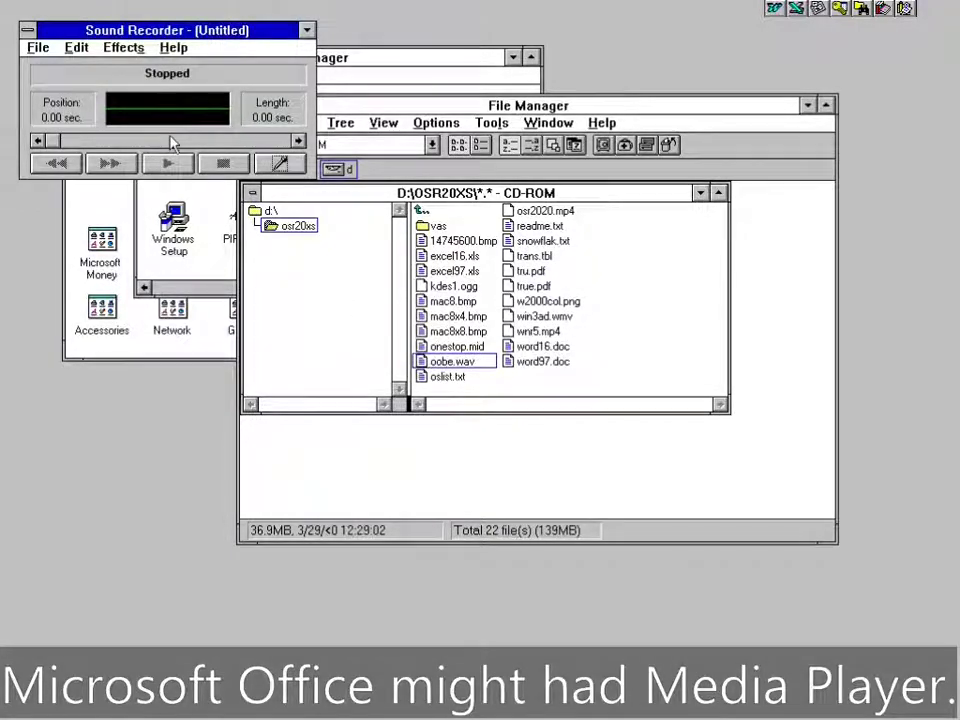
pyautogui.click(29, 35)
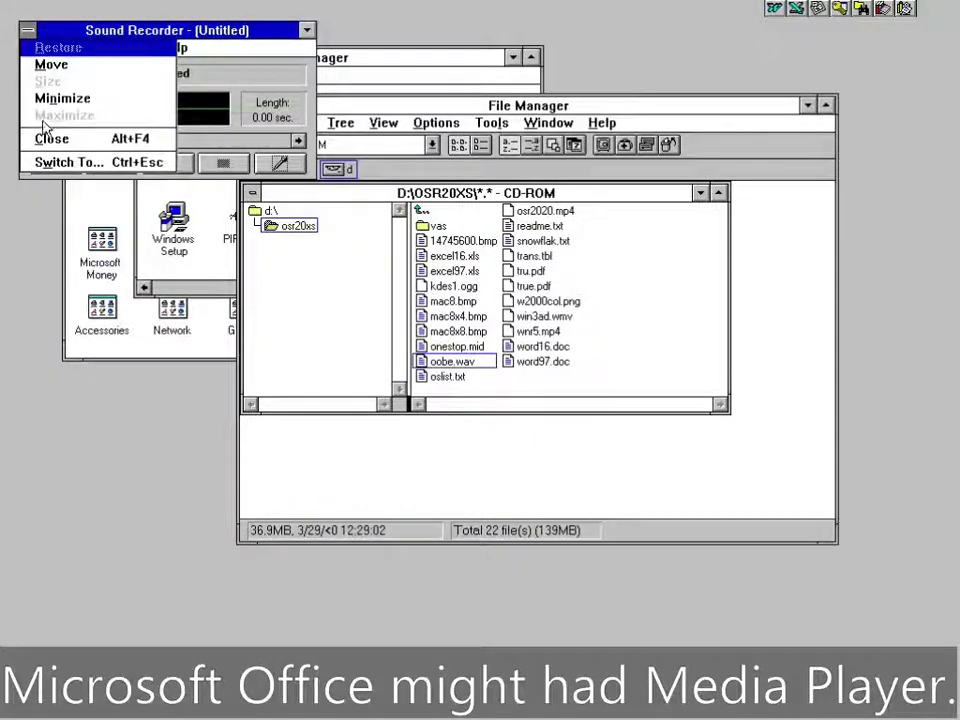
pyautogui.click(45, 140)
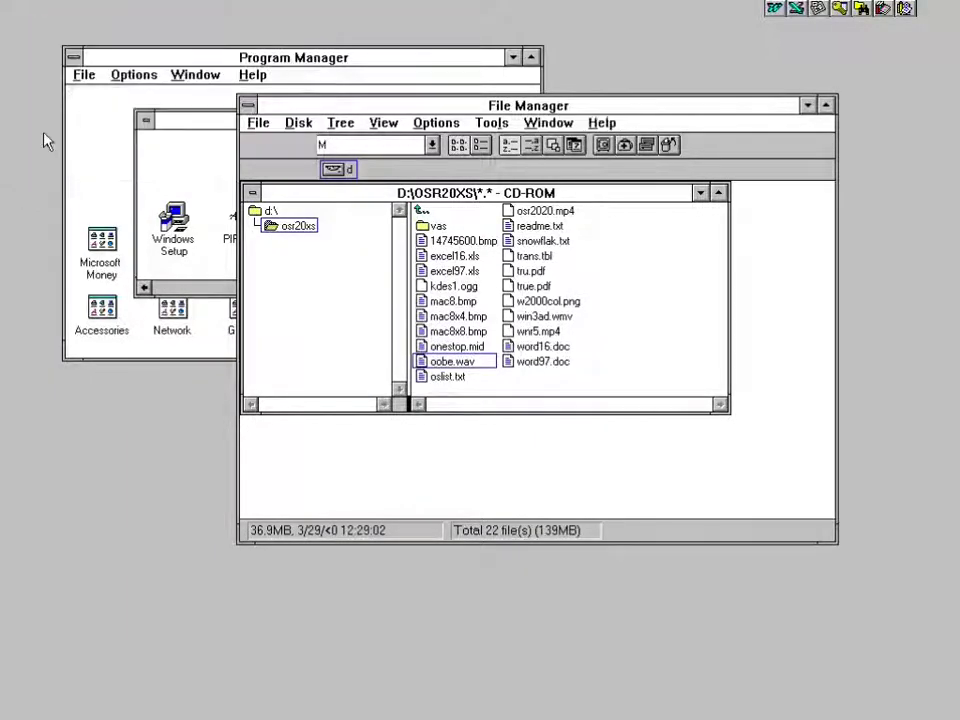
# Close the Main group window in Program Manager and minimize the Microsoft Office toolbar
pyautogui.click(146, 121)
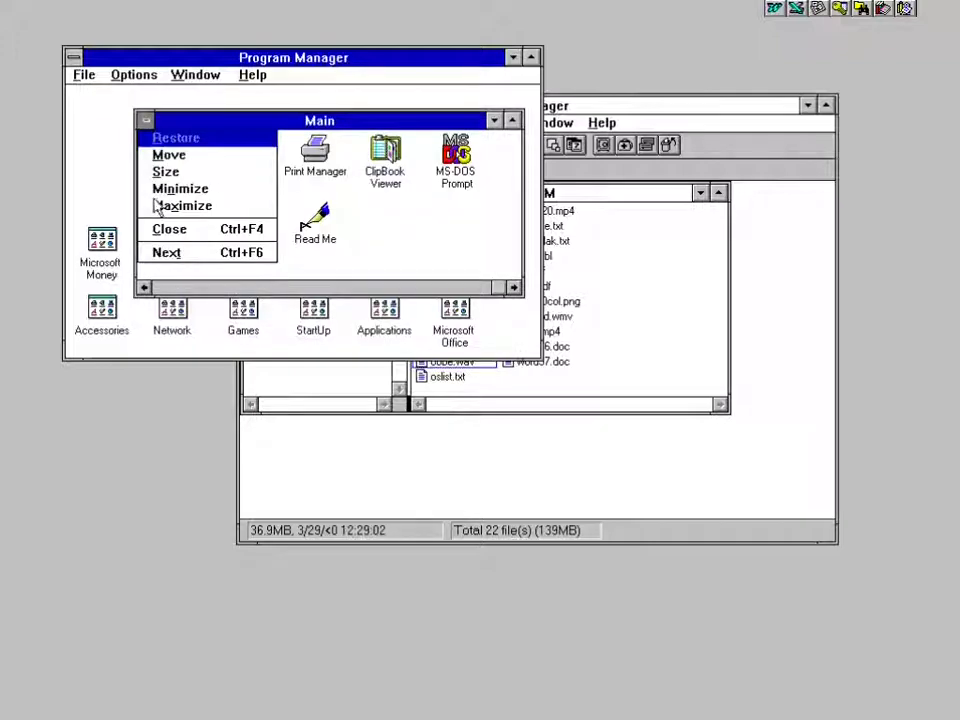
pyautogui.click(165, 229)
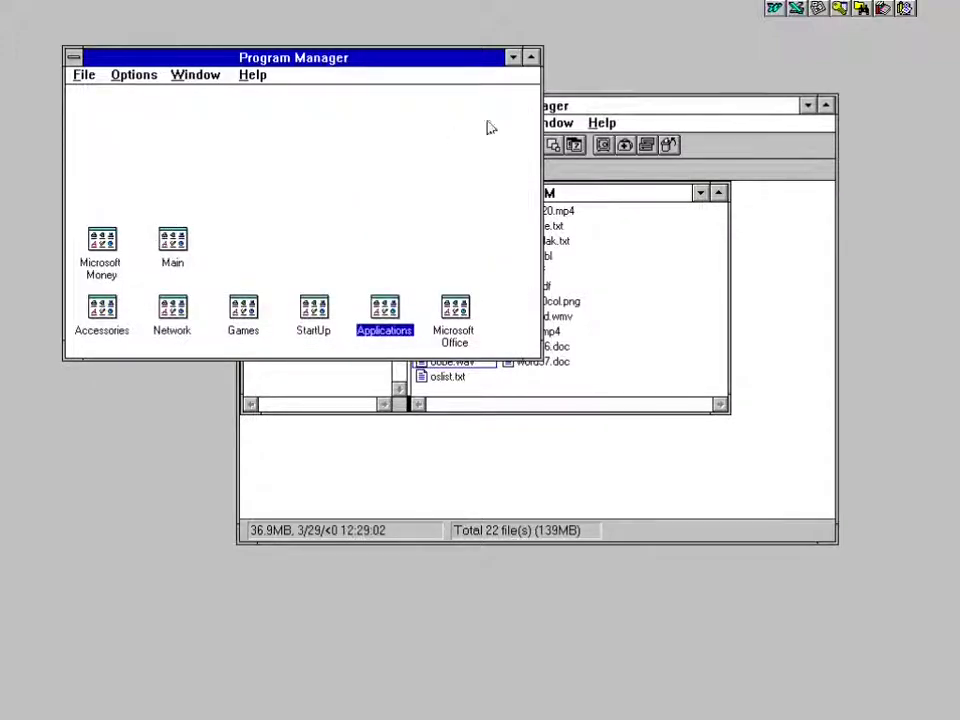
pyautogui.rightClick(773, 14)
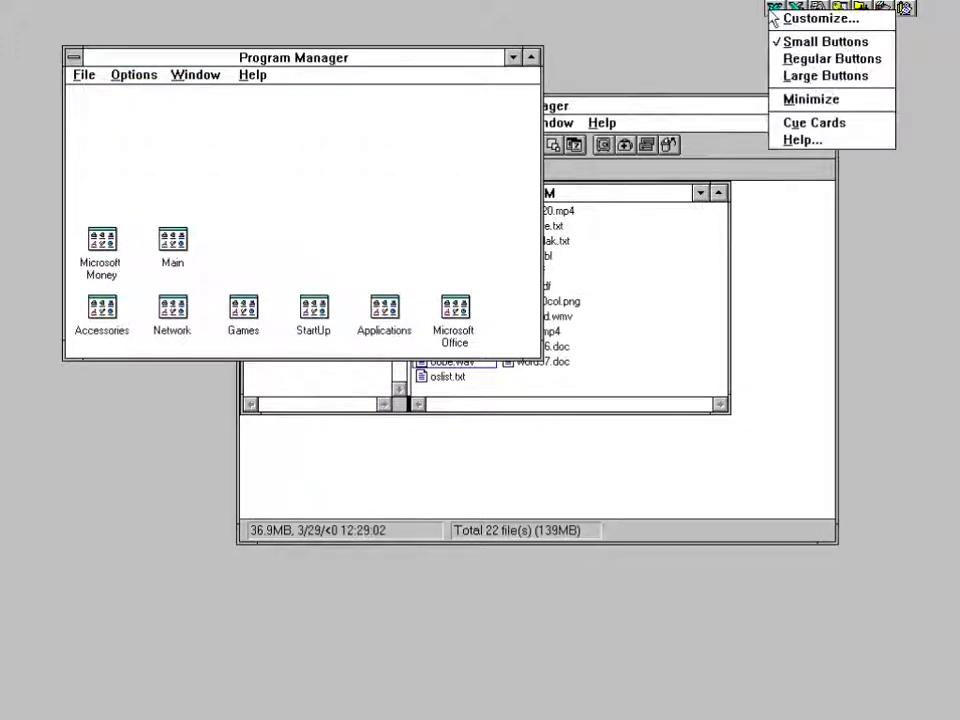
pyautogui.click(788, 100)
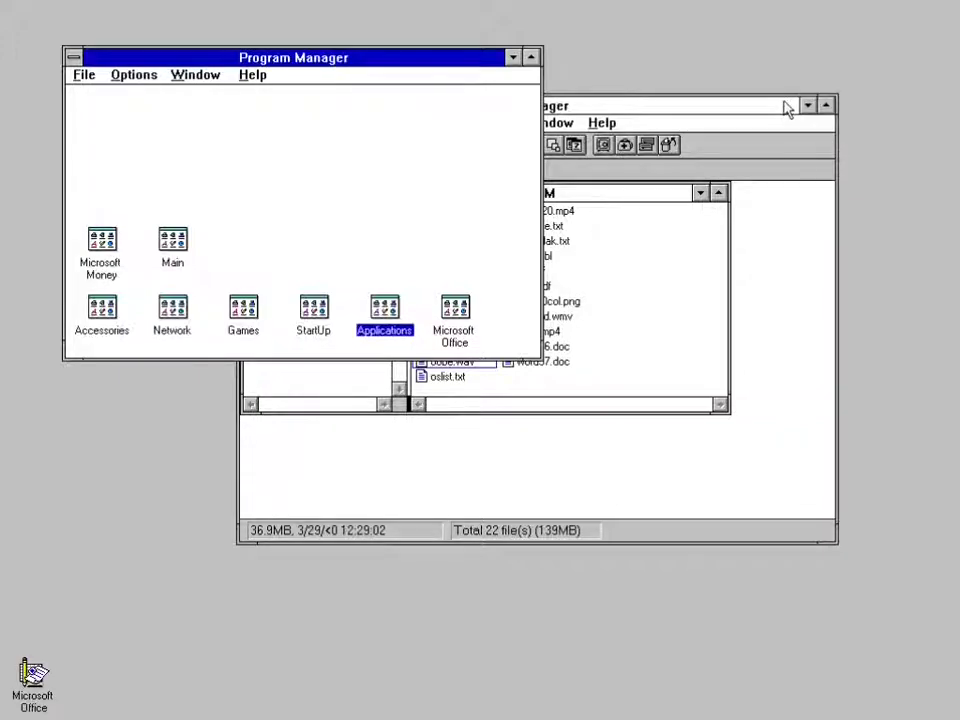
# Return to File Manager, try again to open oobe.wav in Sound Recorder, and close Sound Recorder
pyautogui.click(574, 500)
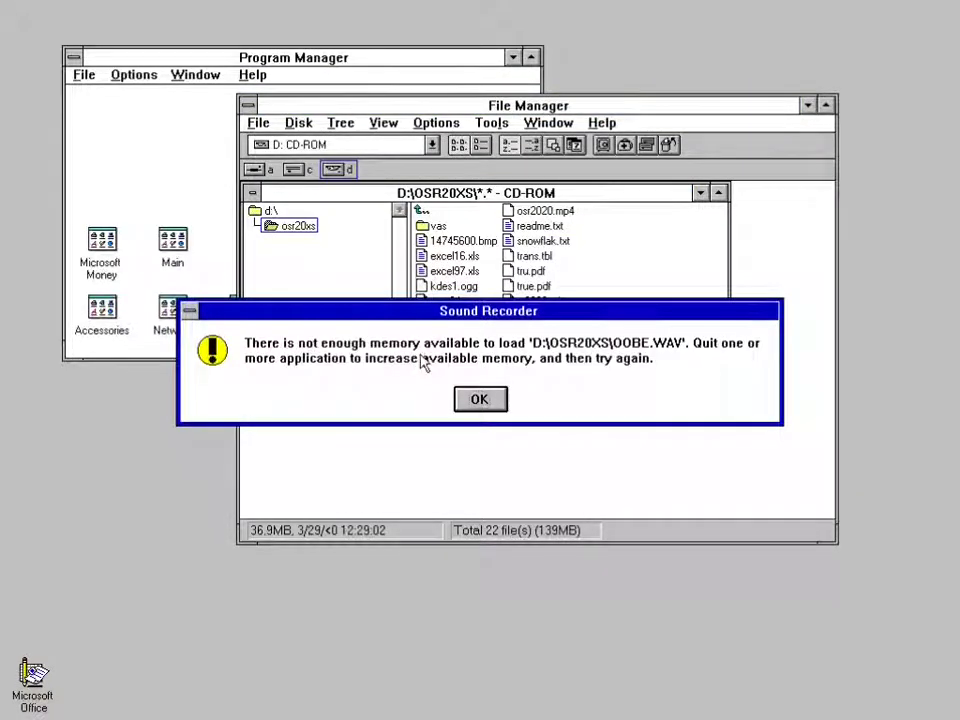
pyautogui.click(479, 400)
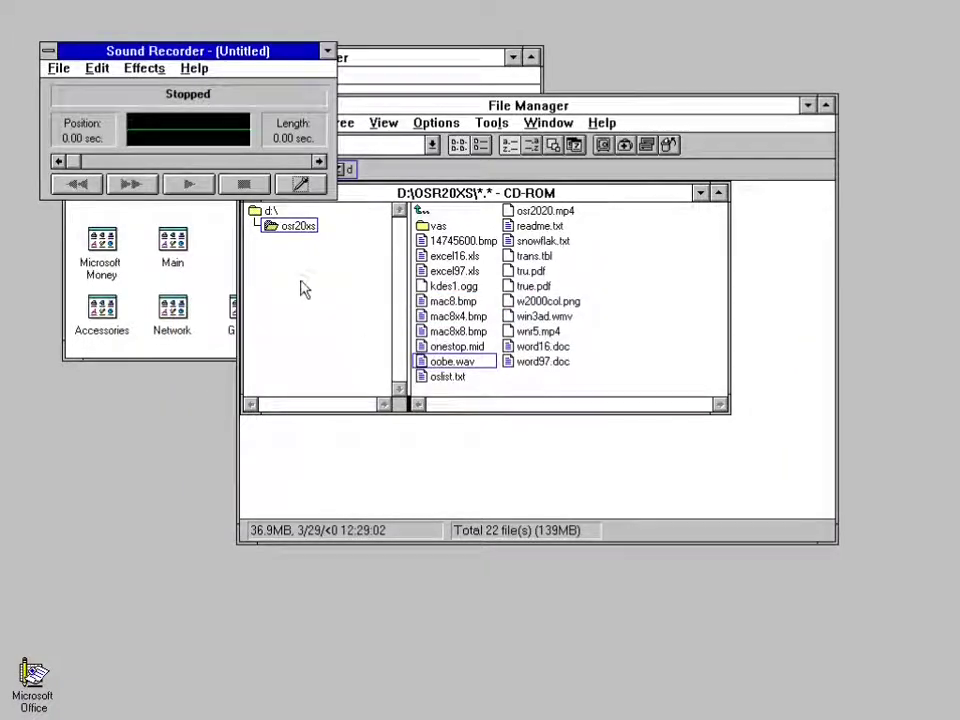
pyautogui.click(47, 51)
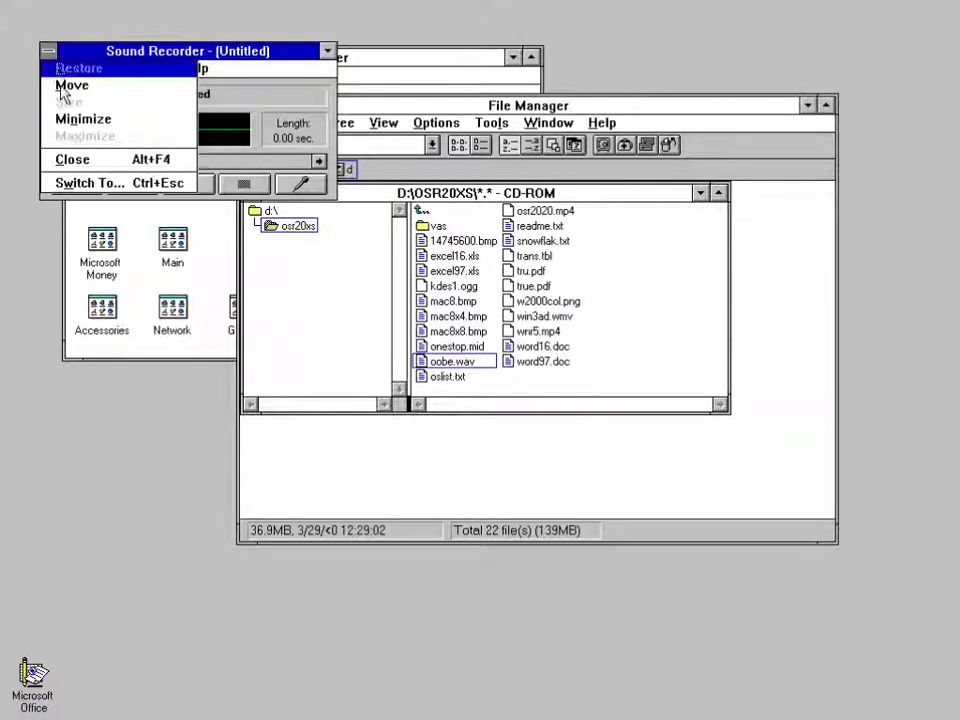
pyautogui.click(70, 161)
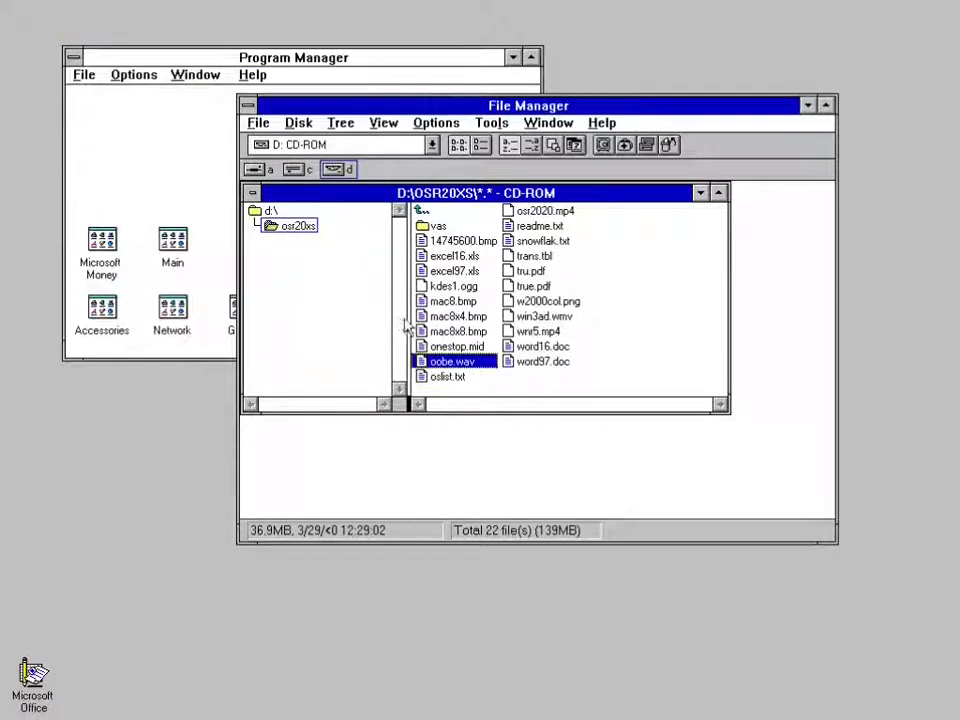
# Try to play onestop.mid from the osr20xs folder in Media Player, accepting the MIDI setup notice
pyautogui.doubleClick(448, 346)
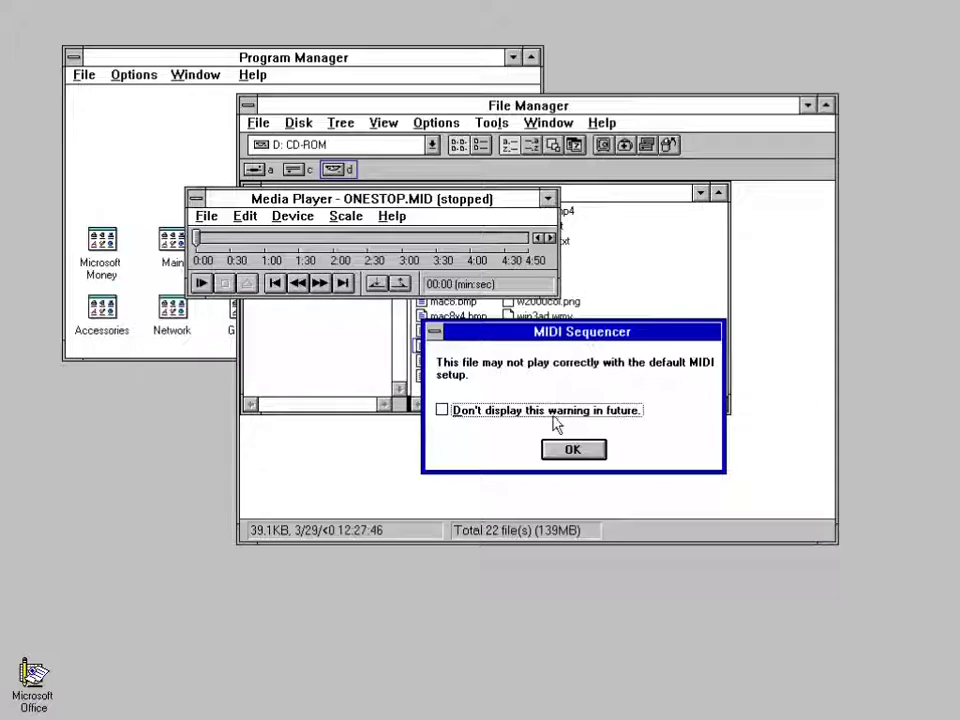
pyautogui.click(561, 452)
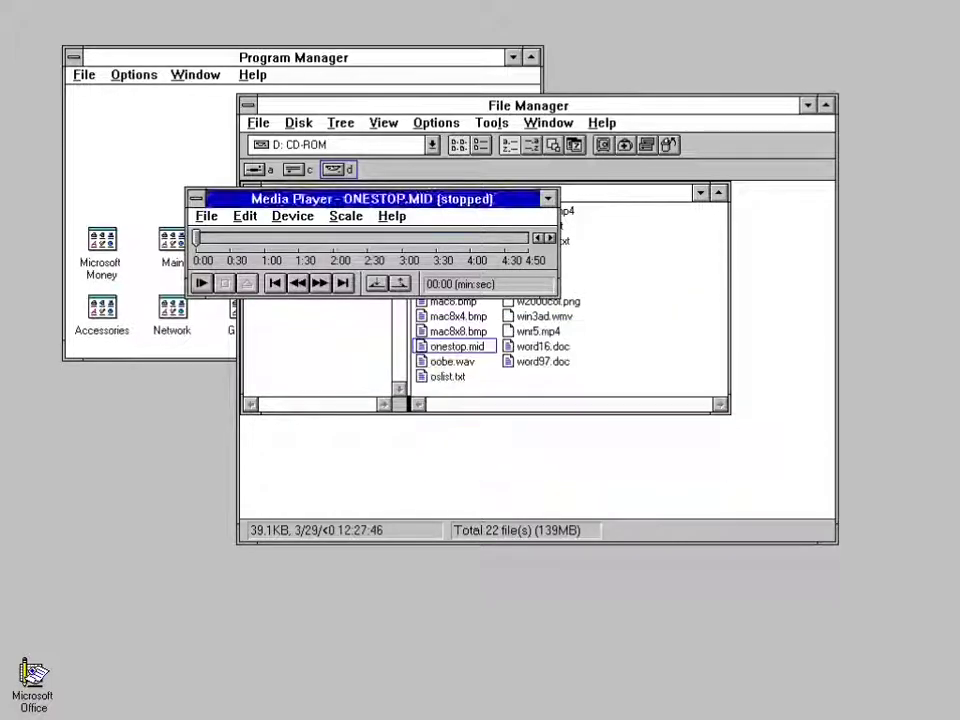
pyautogui.click(481, 402)
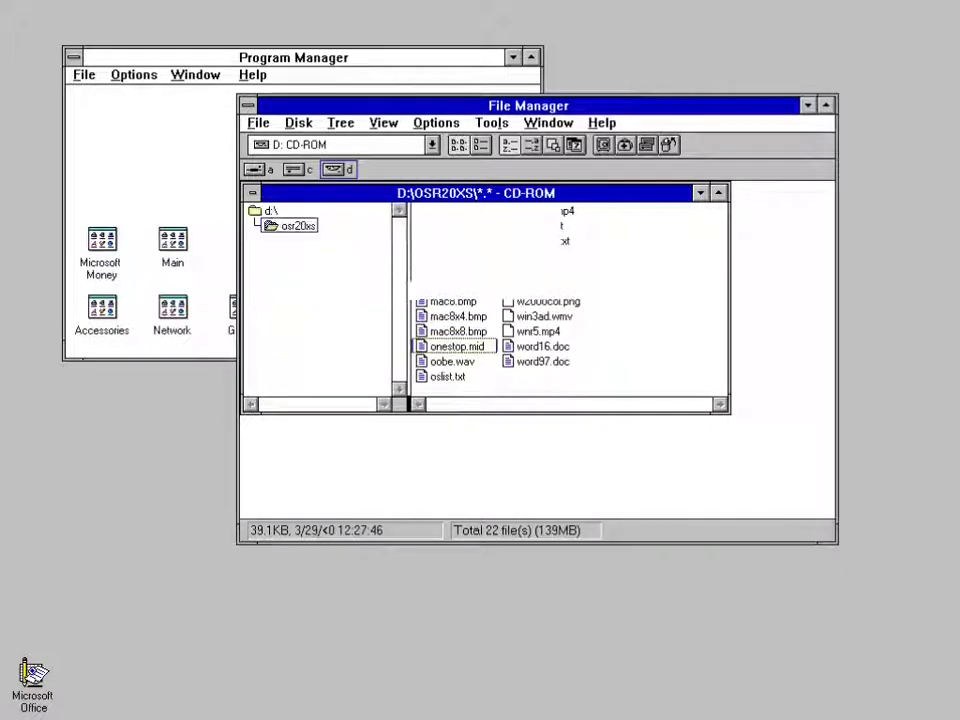
# Open Control Panel from the Main group in Program Manager
pyautogui.click(135, 170)
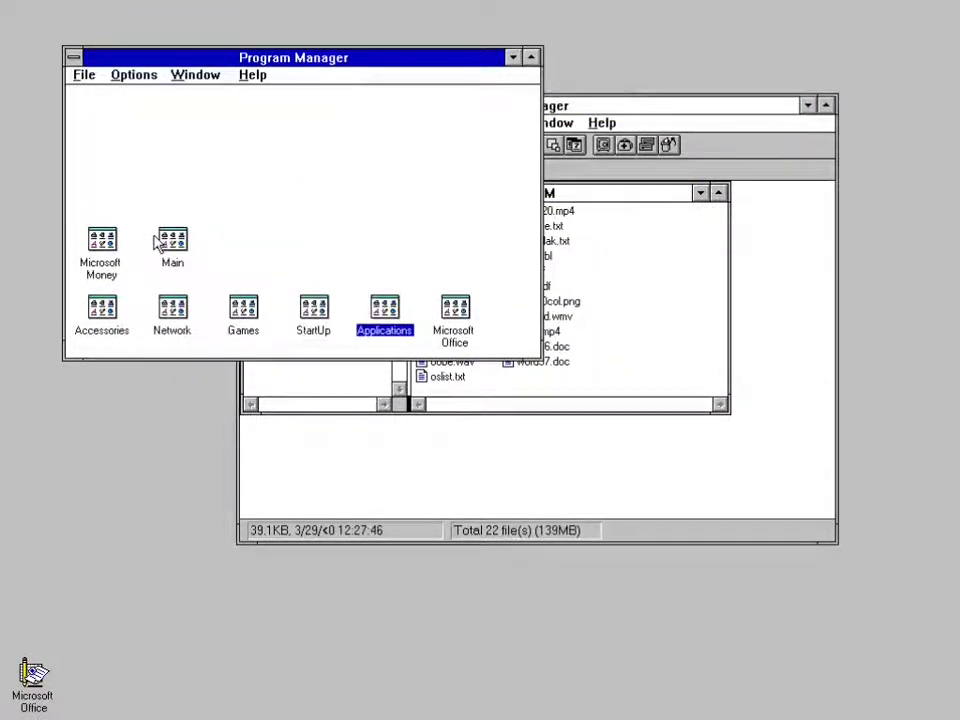
pyautogui.doubleClick(168, 244)
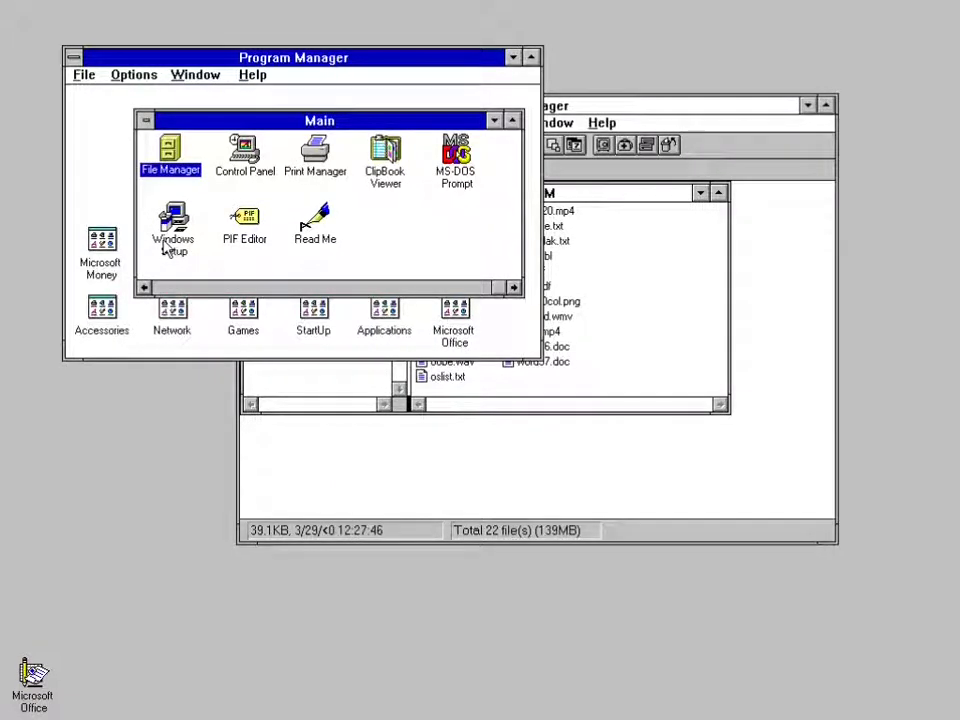
pyautogui.click(258, 168)
pyautogui.doubleClick(250, 162)
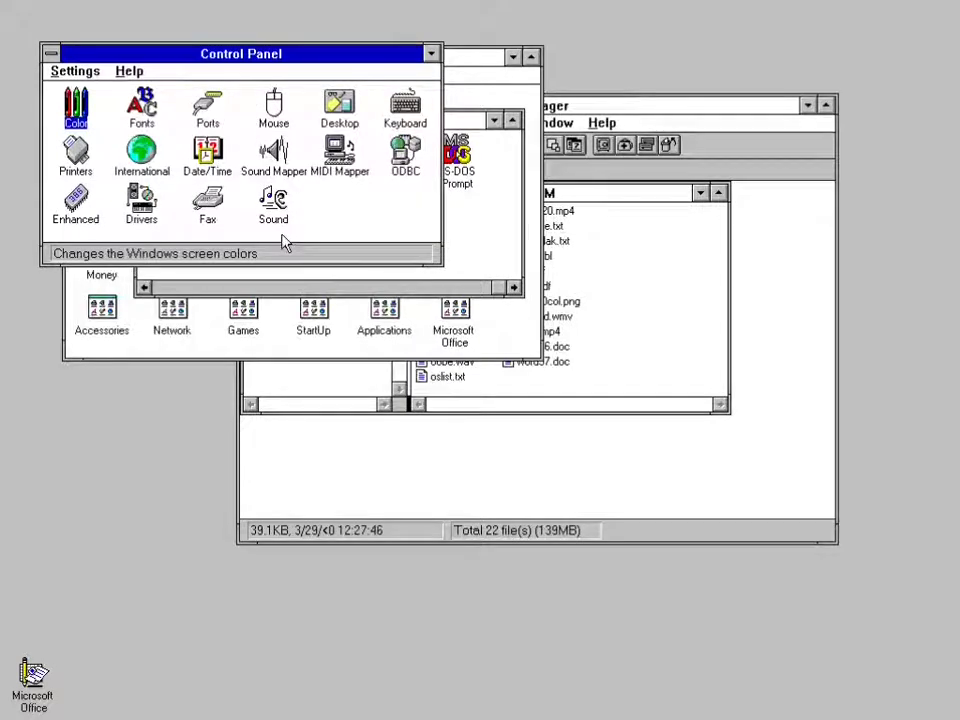
# Test ding.wav for the Asterisk event in the Sound settings and leave the settings without saving
pyautogui.doubleClick(273, 203)
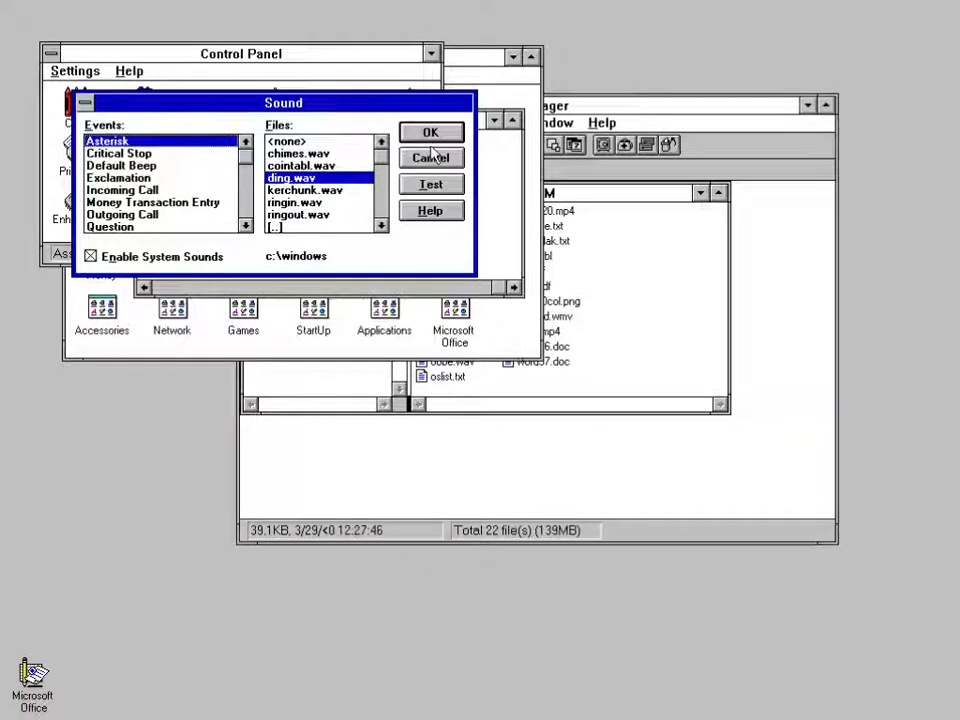
pyautogui.click(428, 185)
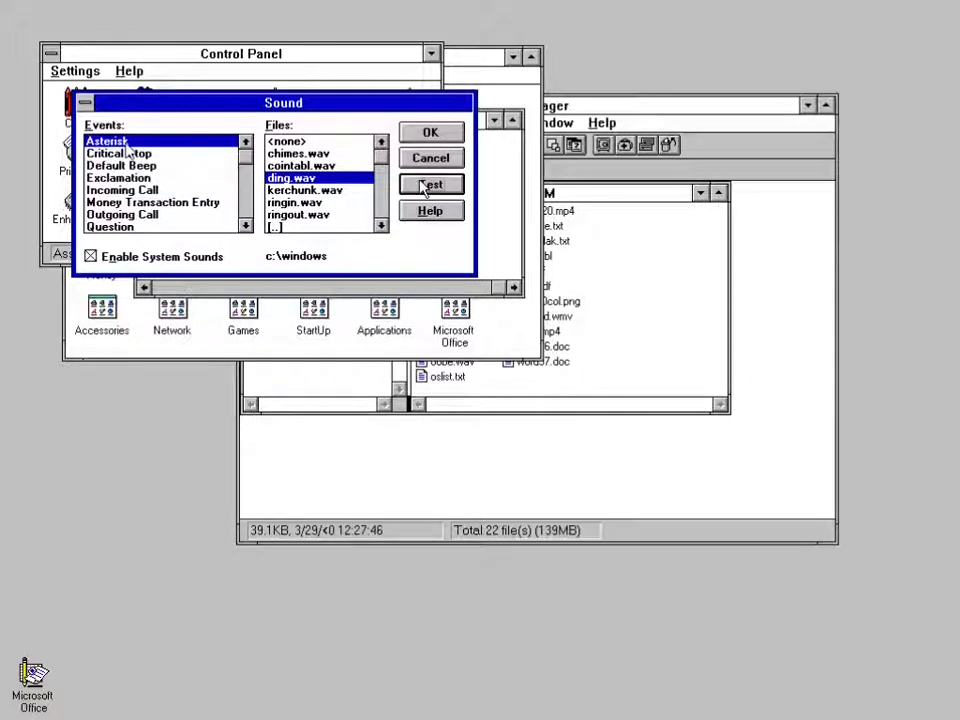
pyautogui.click(425, 186)
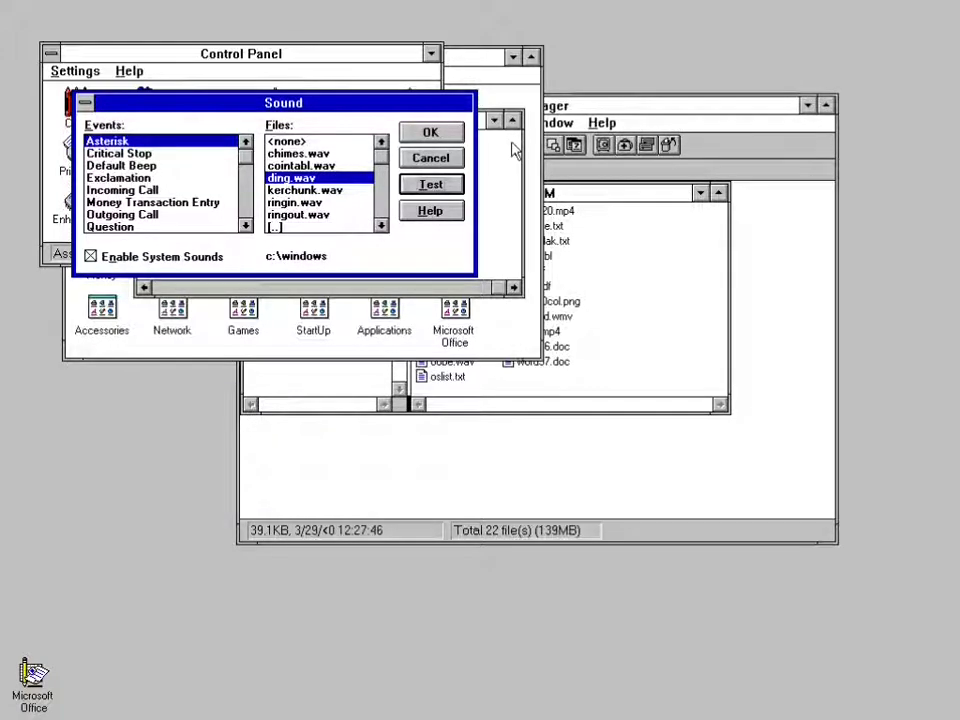
pyautogui.click(432, 162)
# Switch back to File Manager and try to open oobe.wav in Sound Recorder once more
pyautogui.click(649, 326)
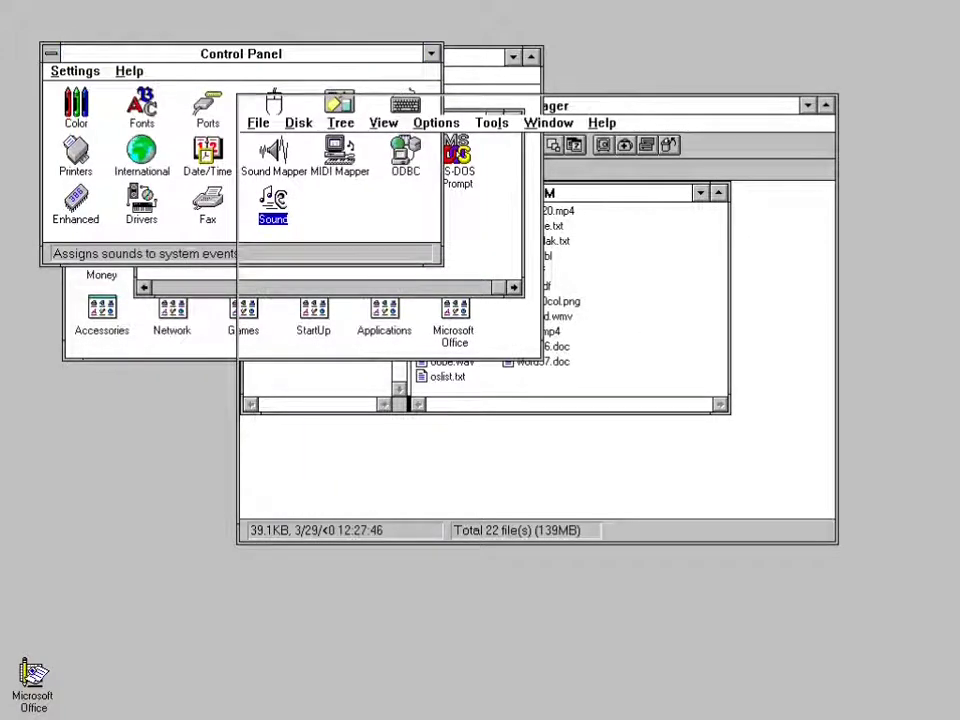
pyautogui.click(524, 316)
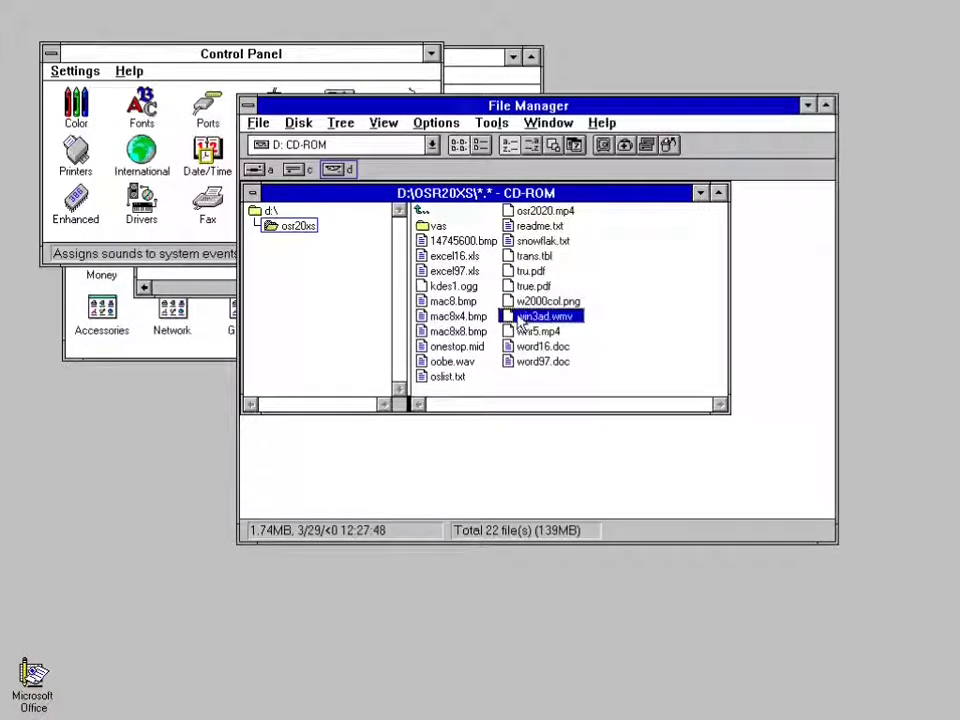
pyautogui.doubleClick(455, 362)
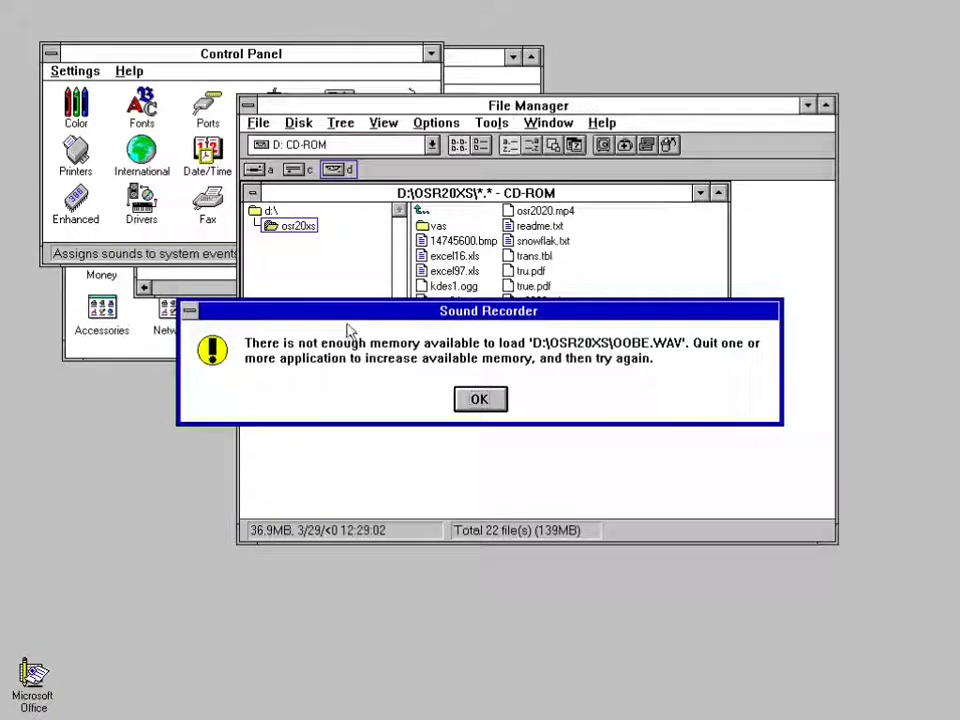
pyautogui.click(465, 399)
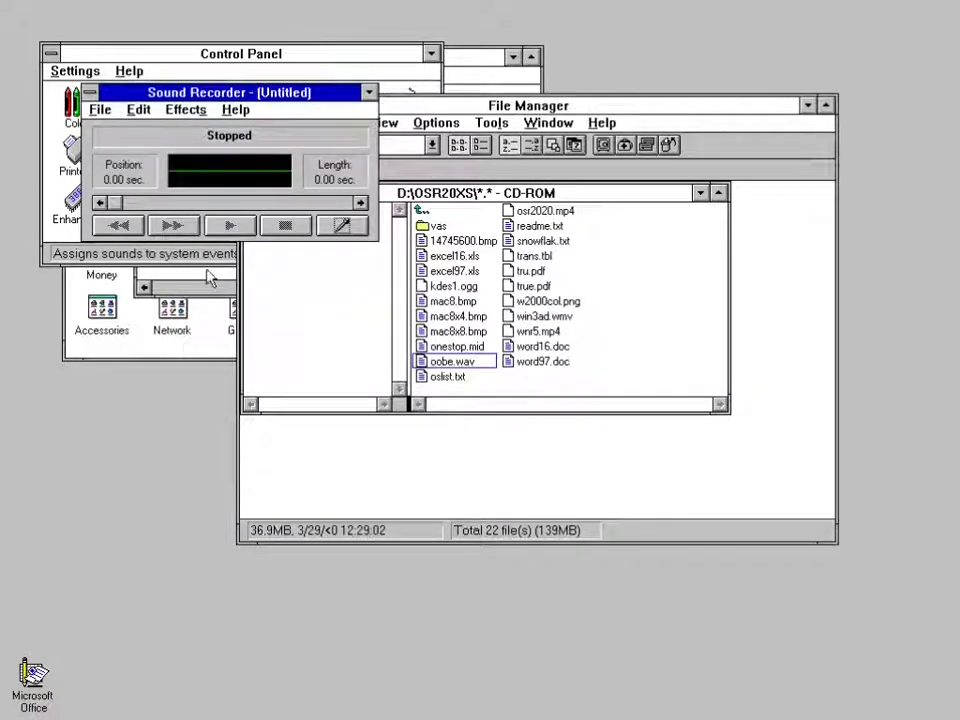
# View the version and memory information about Sound Recorder, and close the program
pyautogui.click(237, 112)
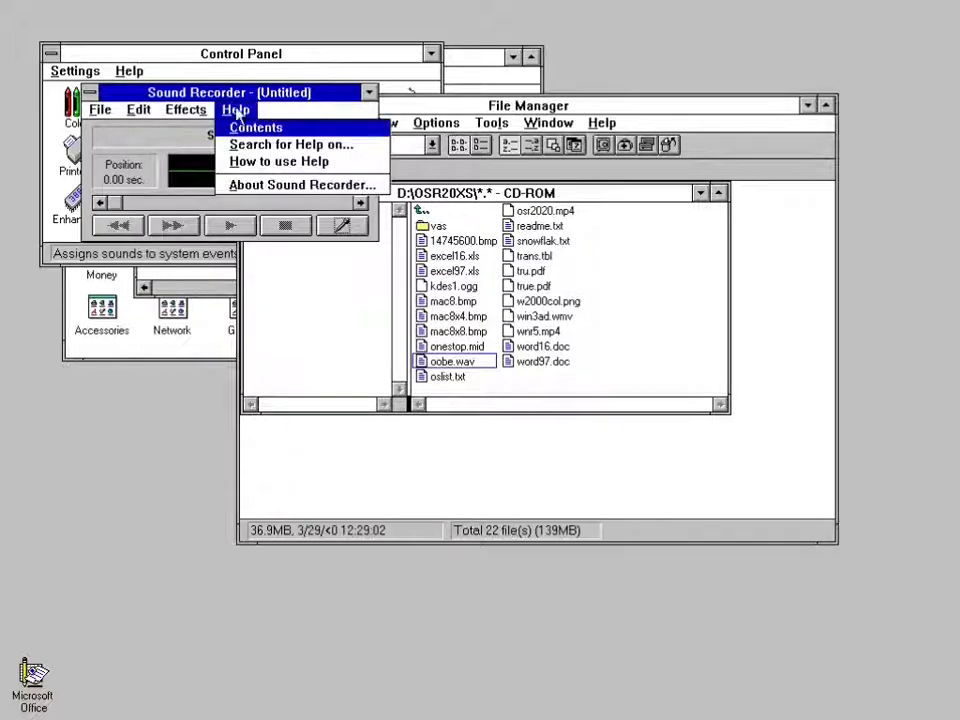
pyautogui.click(236, 185)
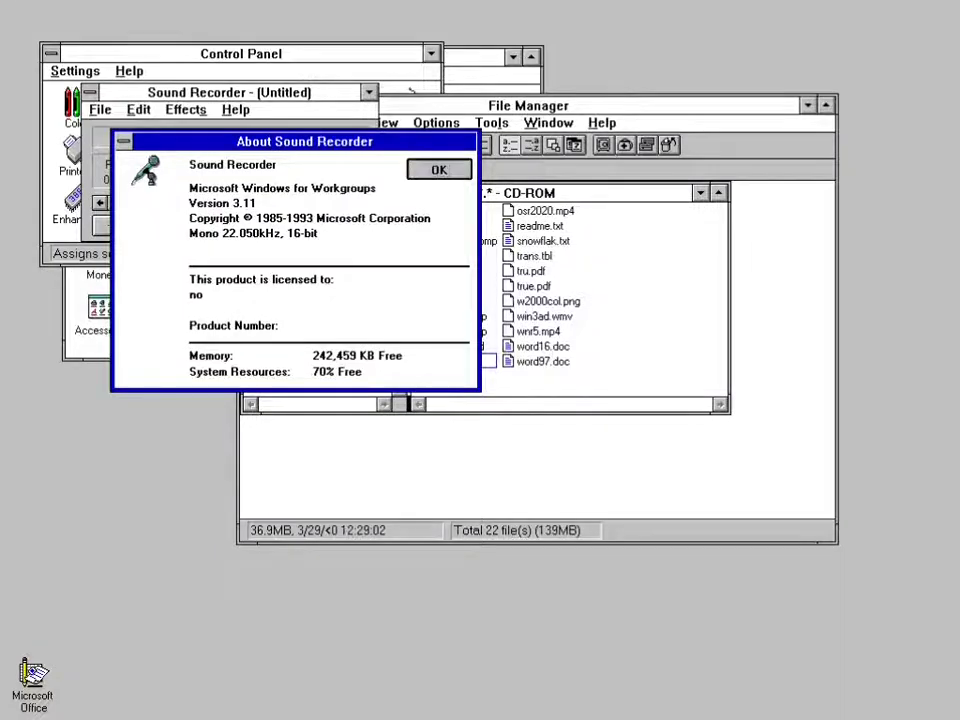
pyautogui.click(438, 170)
pyautogui.click(90, 94)
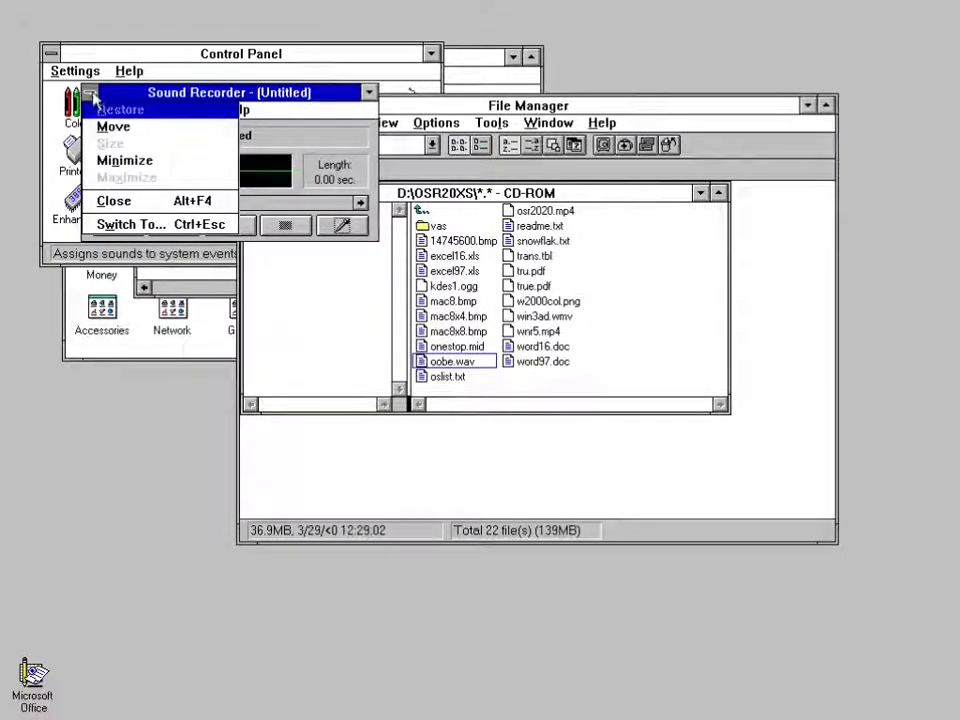
pyautogui.click(114, 201)
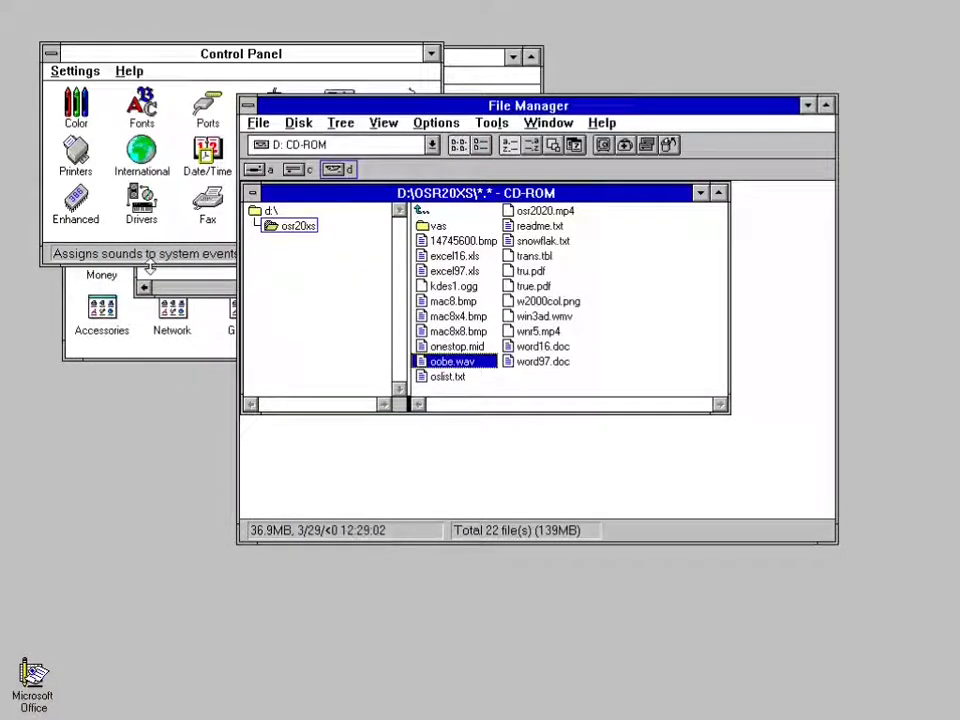
# Close the Main group in Program Manager and start Media Player from the Microsoft Office group
pyautogui.click(155, 283)
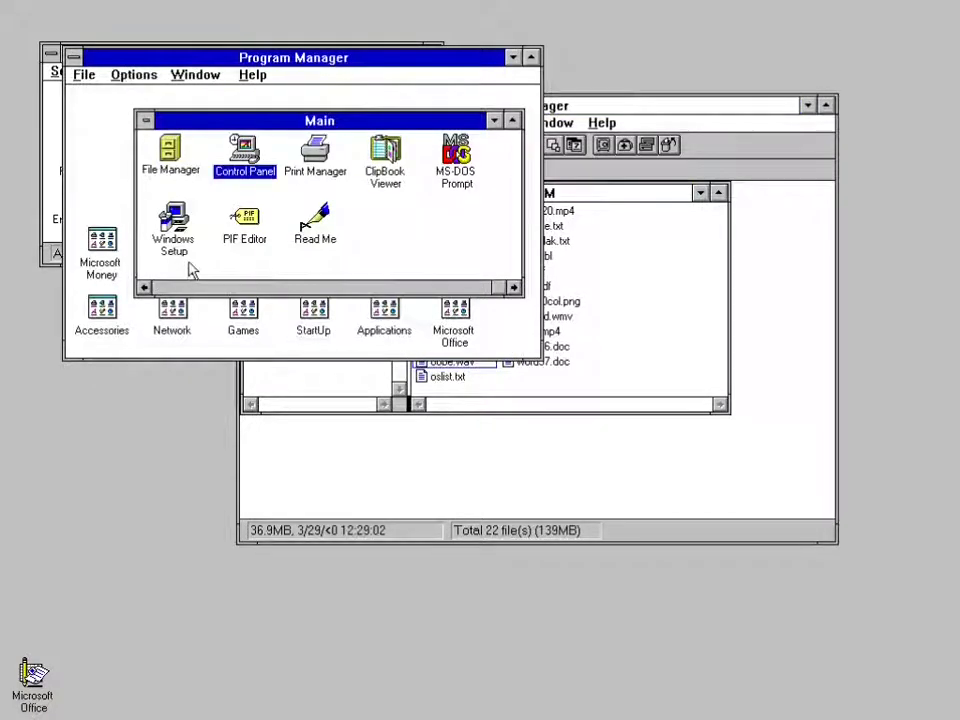
pyautogui.click(146, 120)
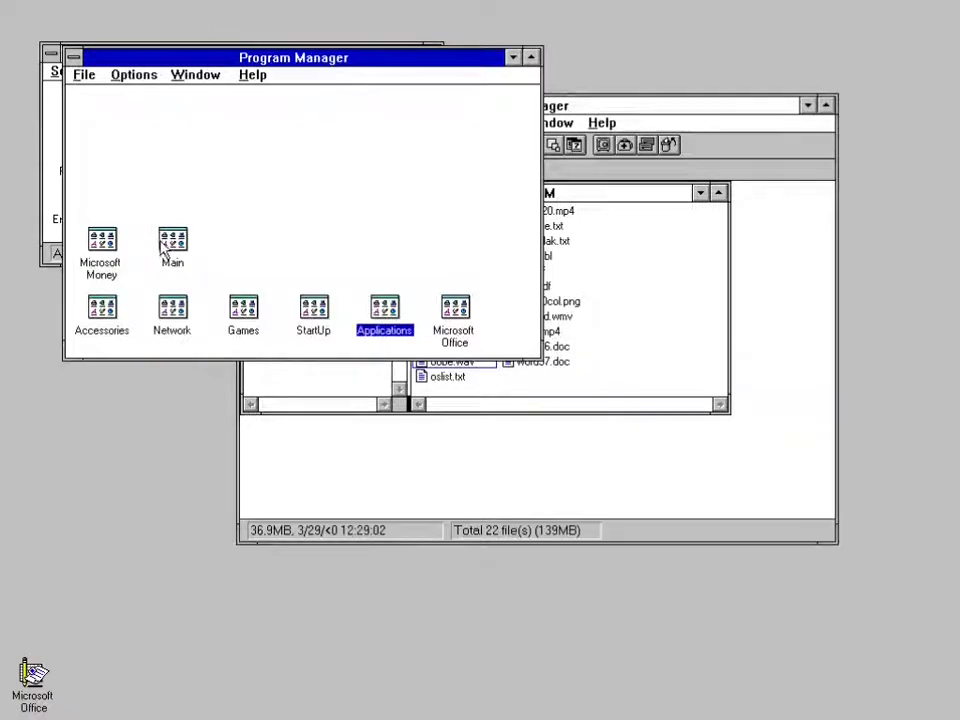
pyautogui.doubleClick(455, 314)
pyautogui.doubleClick(229, 213)
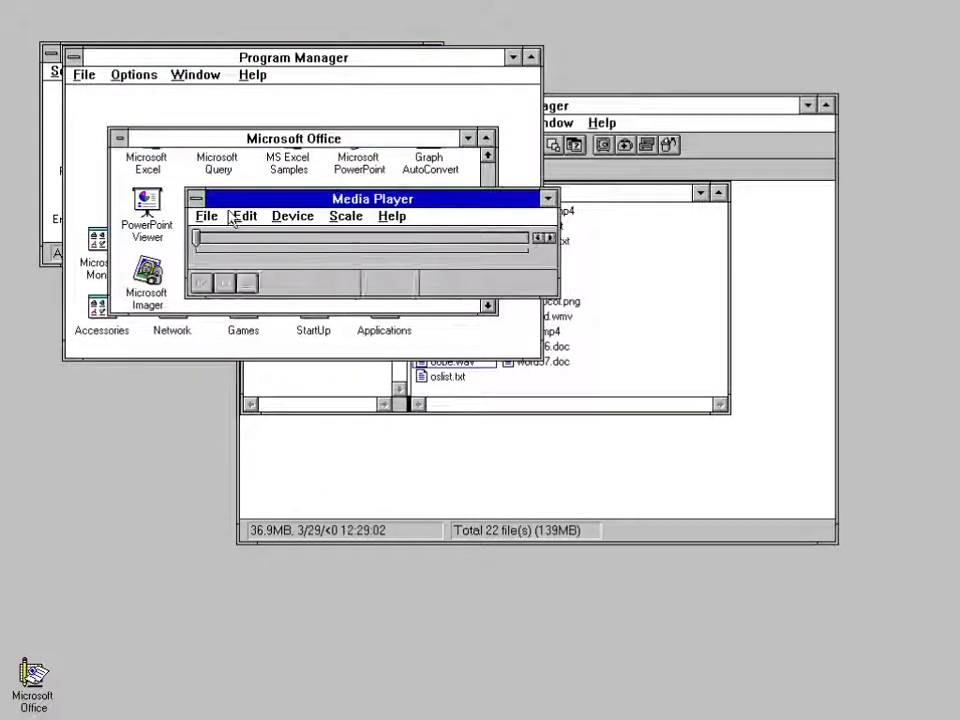
# Open oobe.wav from d:\osr20xs in Media Player, listing only Sound (*.wav) files
pyautogui.click(206, 217)
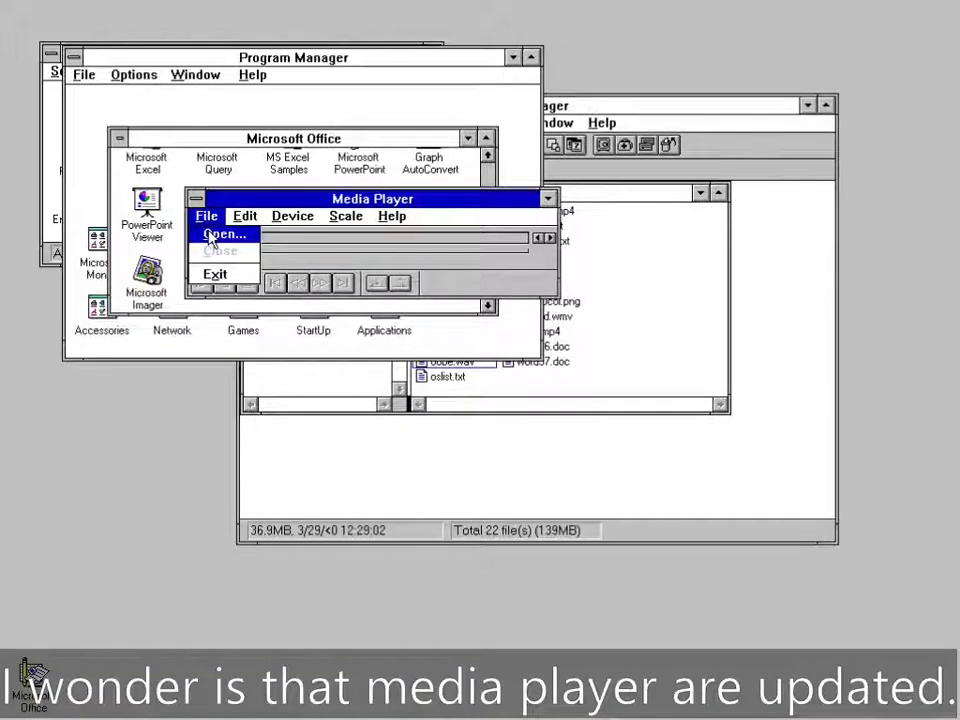
pyautogui.click(212, 234)
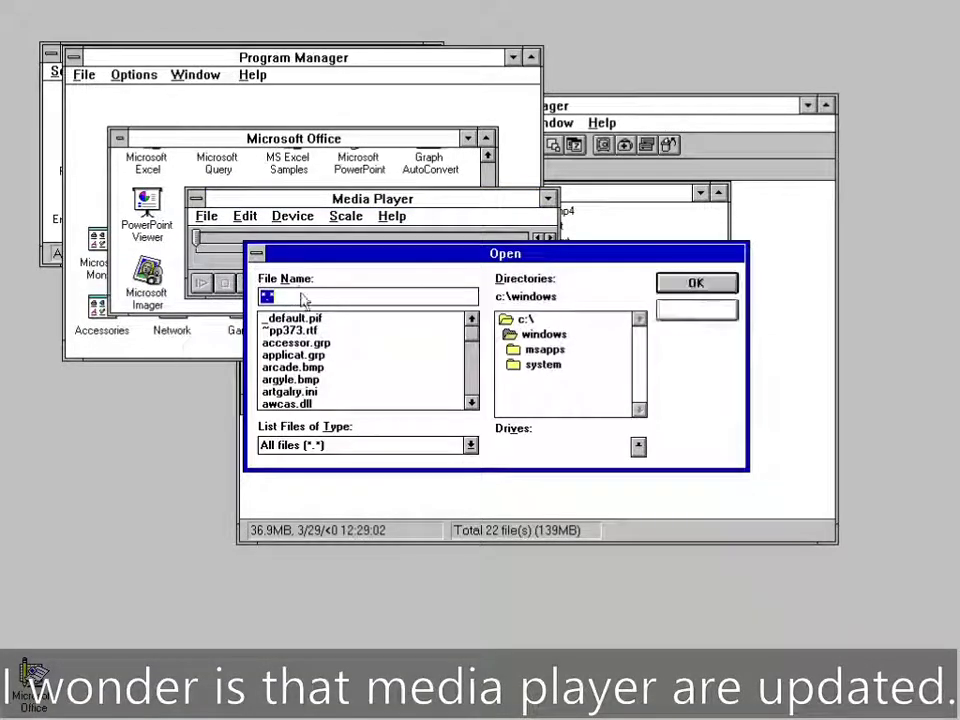
pyautogui.click(637, 447)
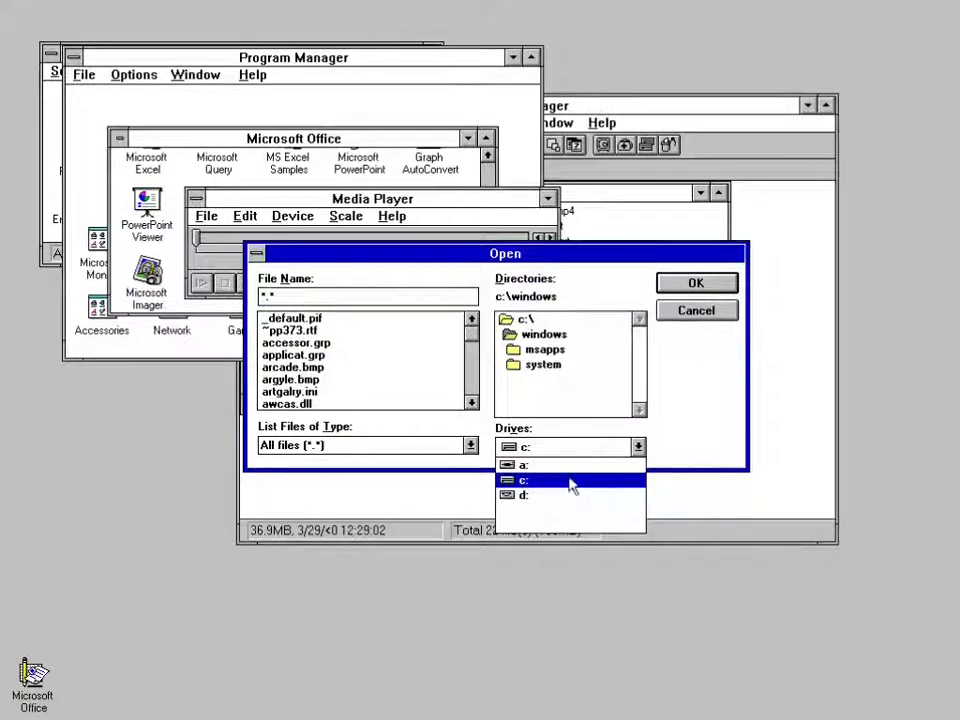
pyautogui.click(517, 494)
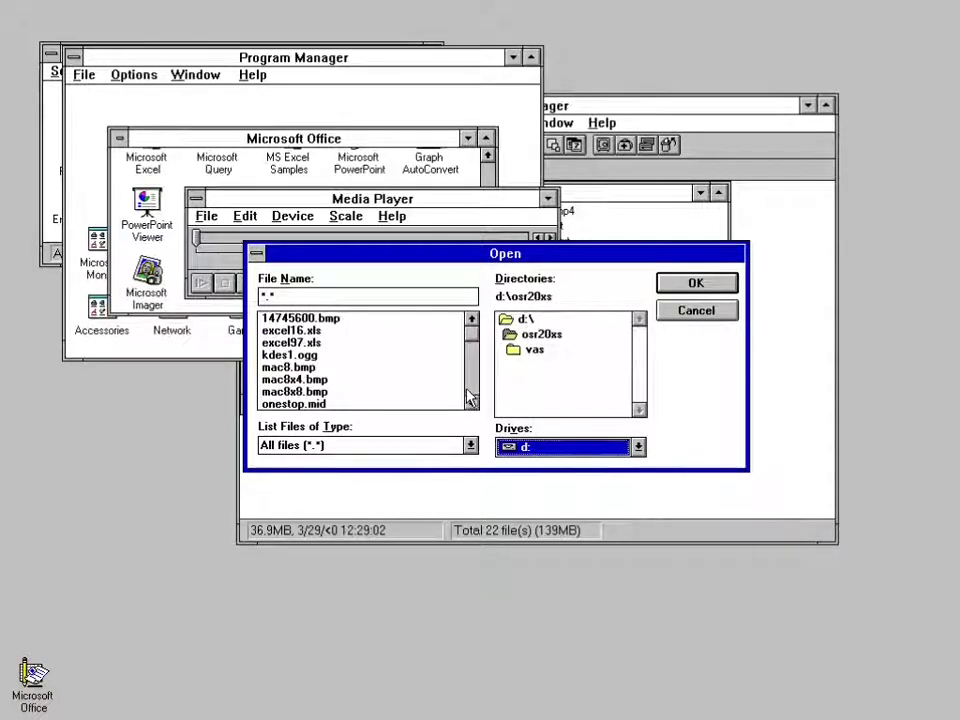
pyautogui.click(470, 446)
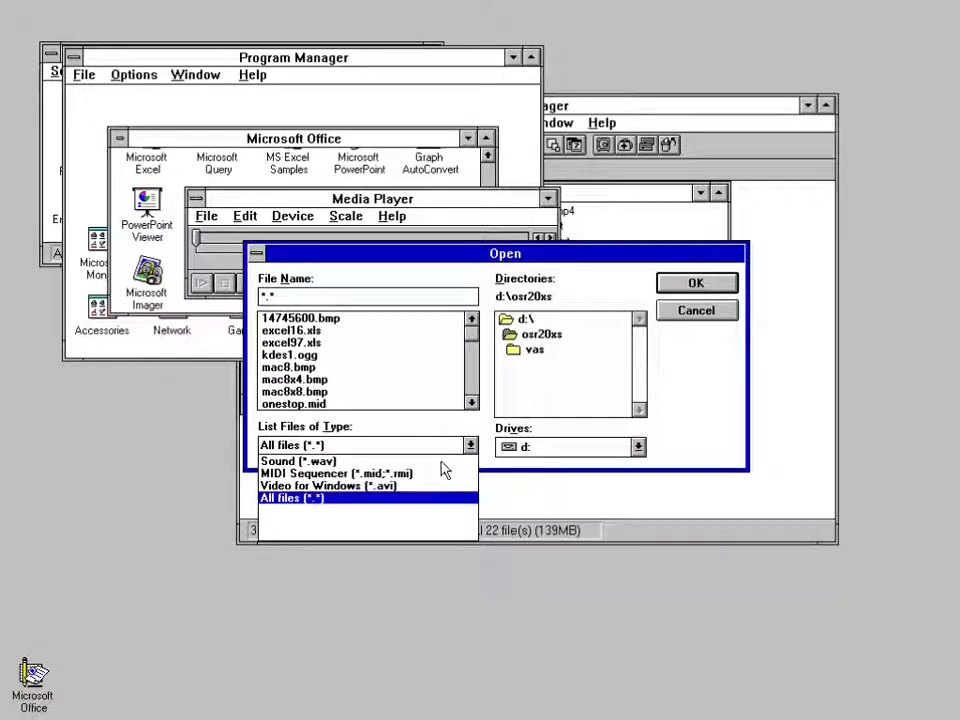
pyautogui.click(318, 463)
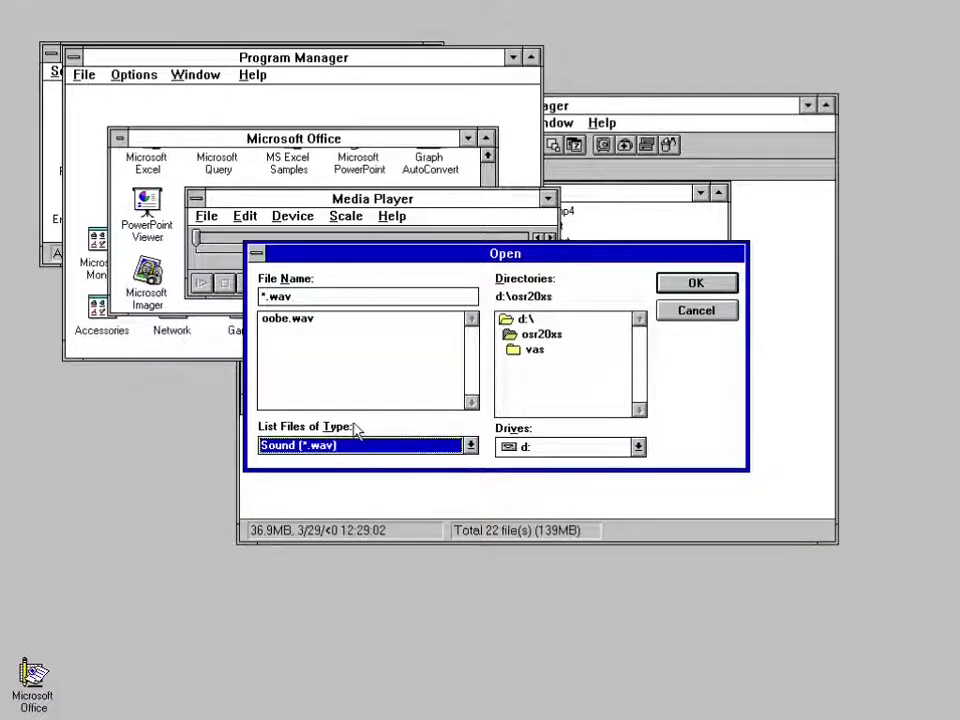
pyautogui.doubleClick(285, 318)
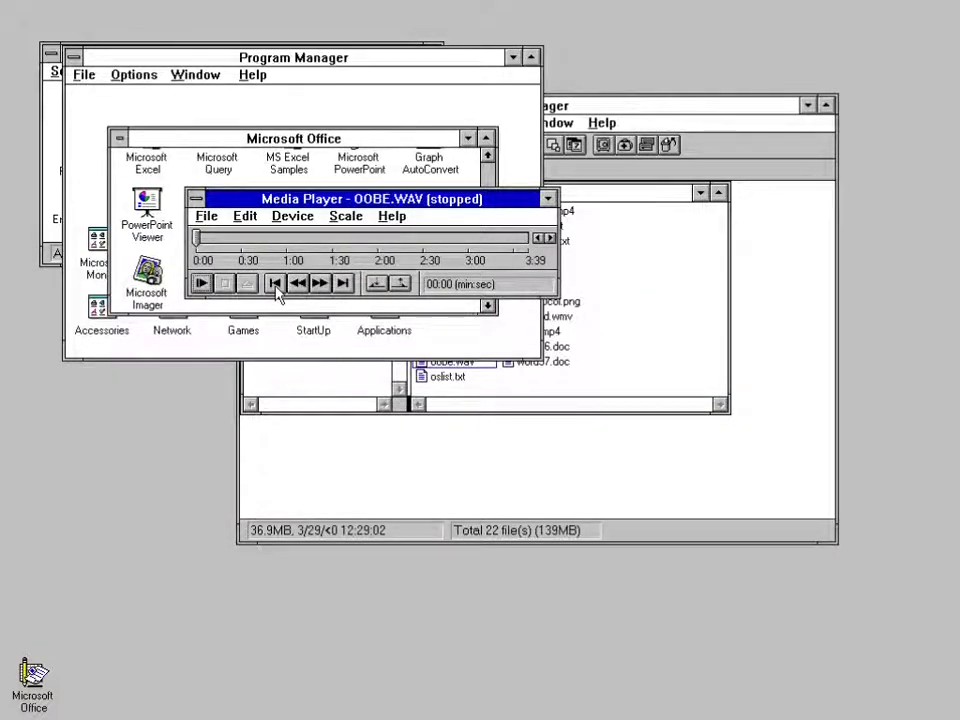
# Play oobe.wav, try jumping ahead and stopping playback, and move the playback position to about 0:13
pyautogui.click(206, 284)
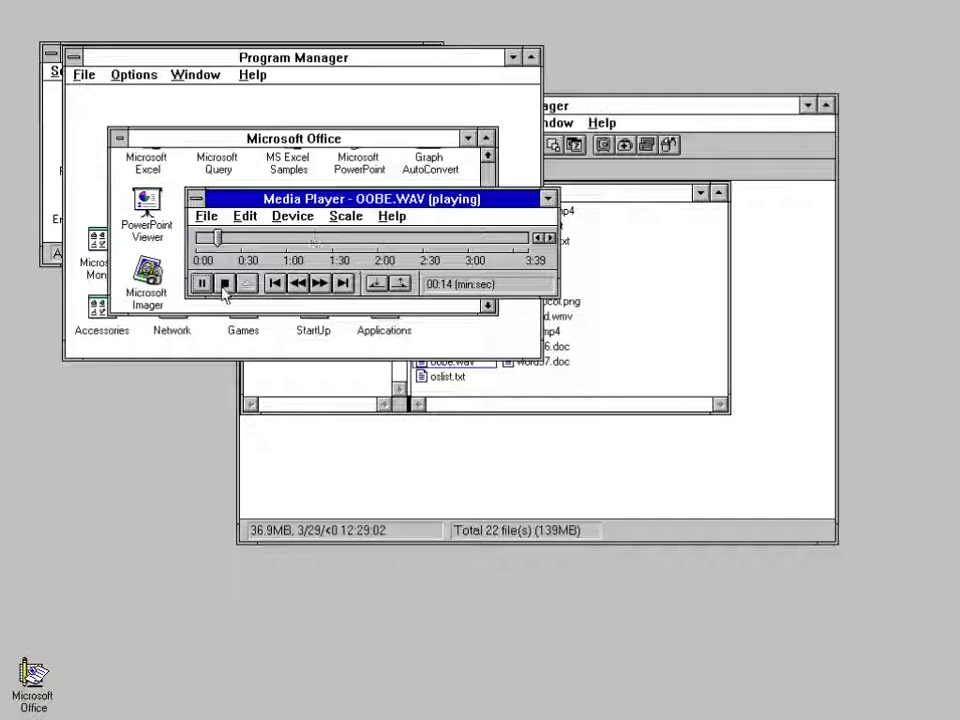
pyautogui.click(296, 242)
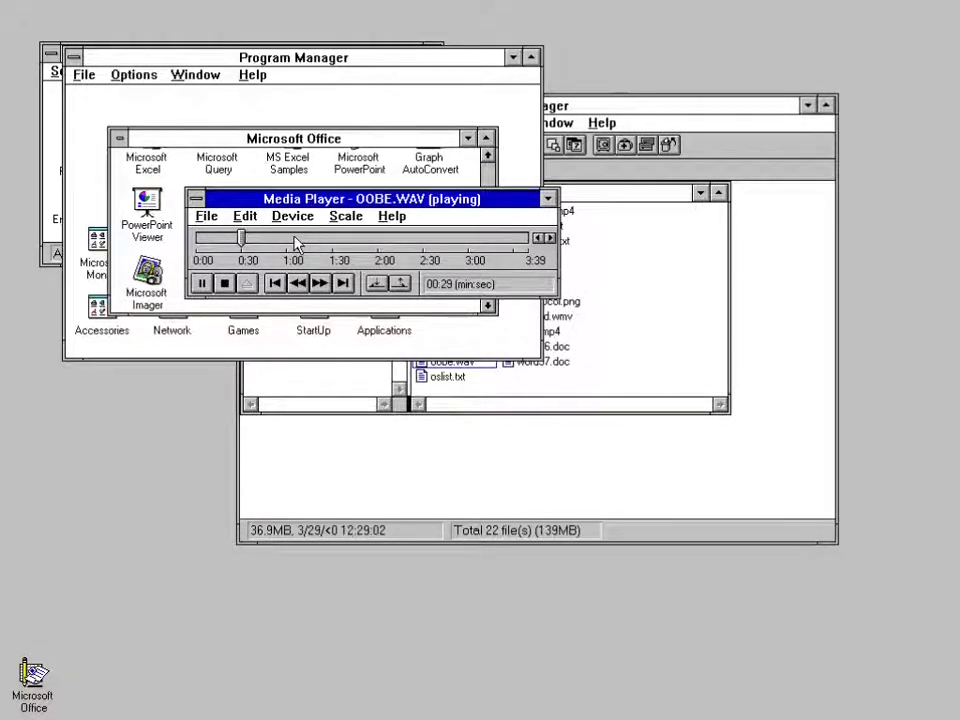
pyautogui.click(224, 284)
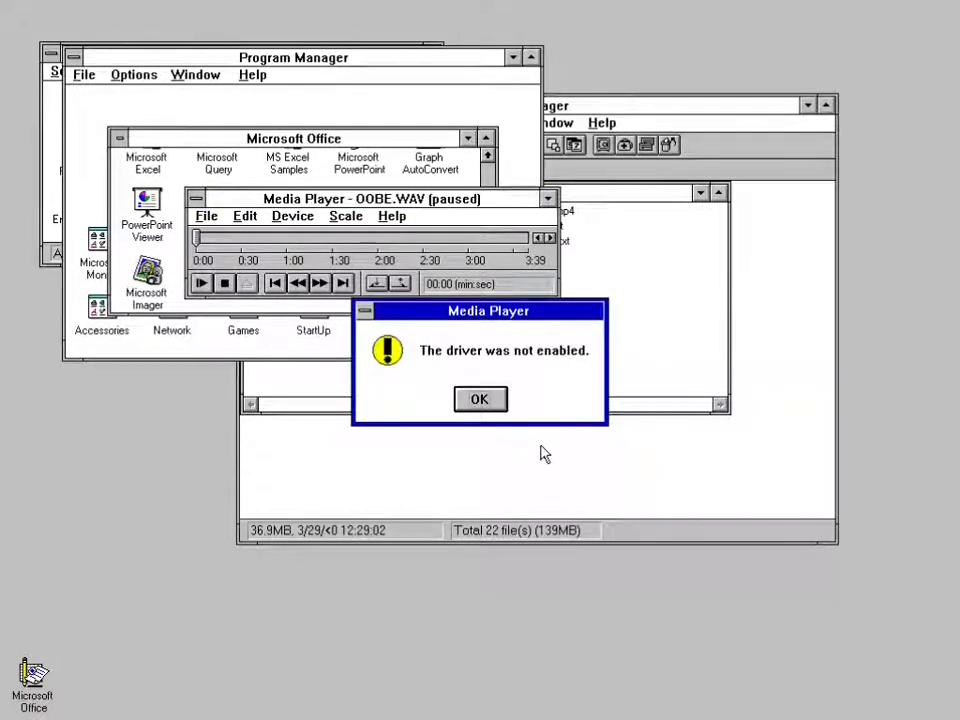
pyautogui.click(480, 400)
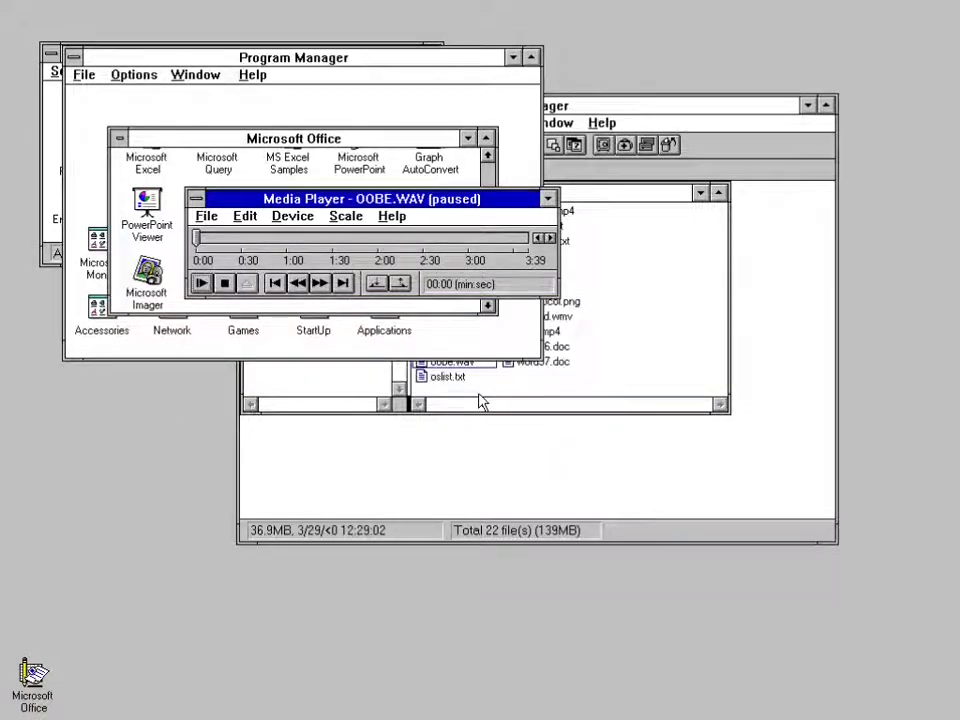
pyautogui.click(264, 246)
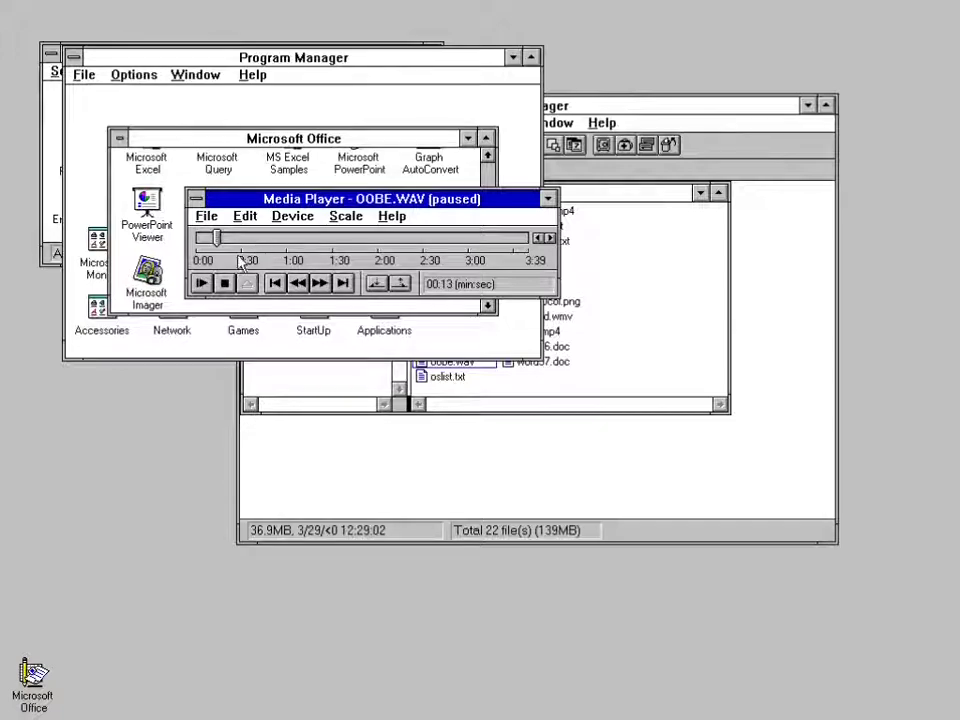